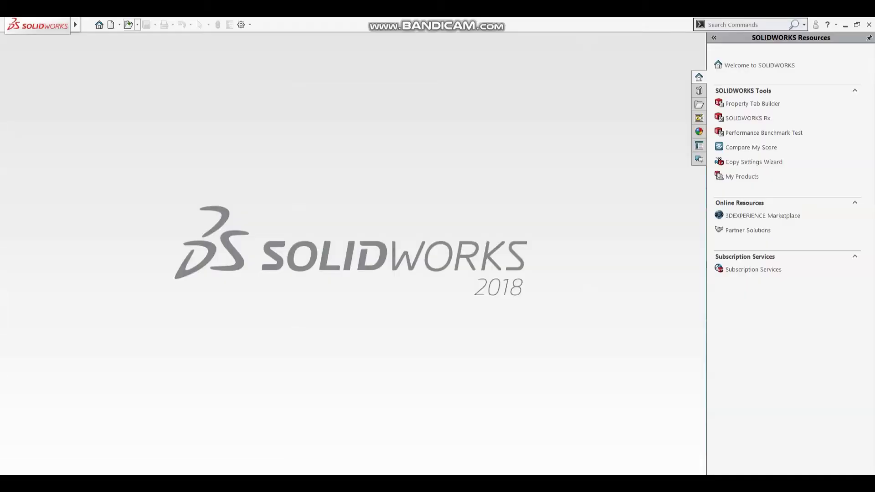
# Create a new part and start a sketch on the Top Plane.
pyautogui.click(111, 25)
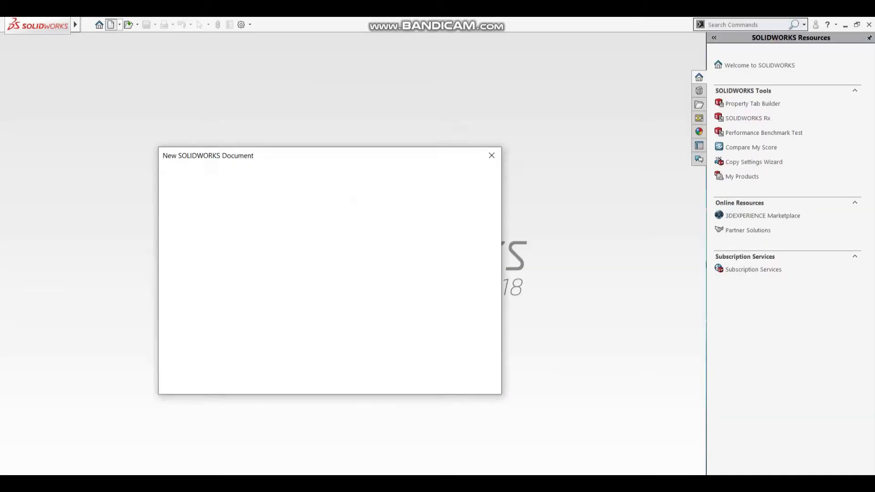
pyautogui.click(369, 374)
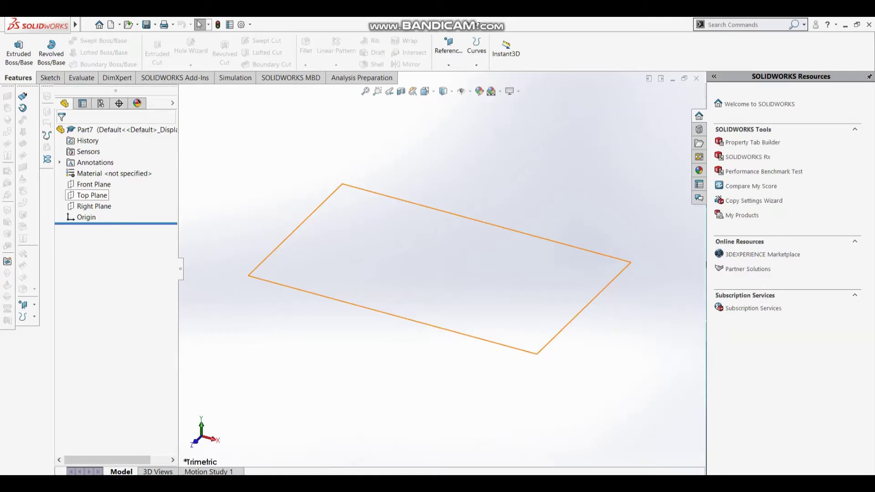
pyautogui.rightClick(90, 196)
pyautogui.click(97, 182)
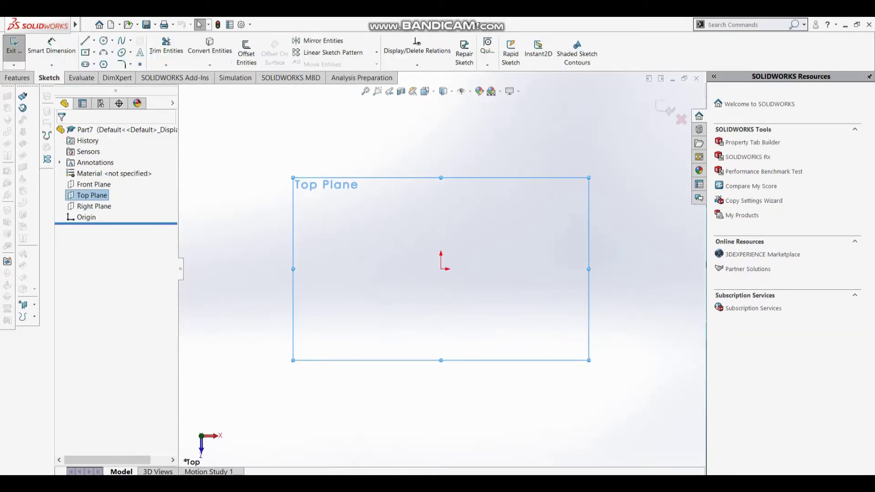
# Draw a center rectangle centred on the origin.
pyautogui.click(94, 52)
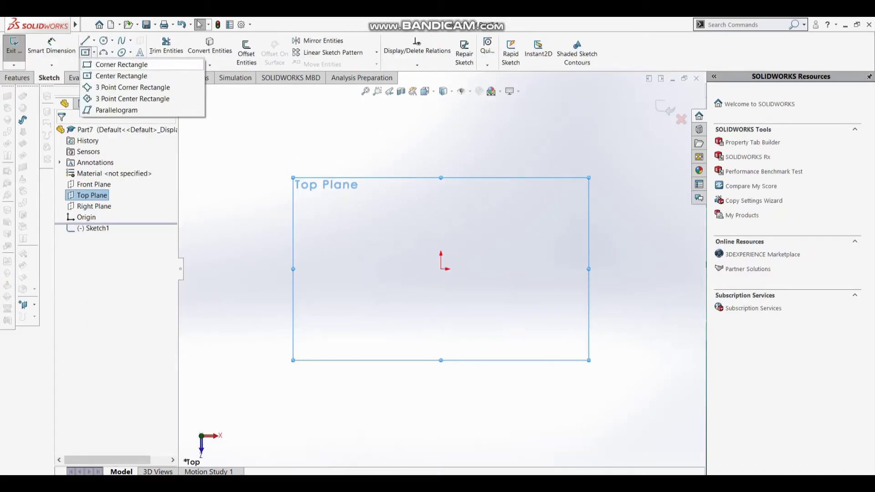
pyautogui.click(121, 75)
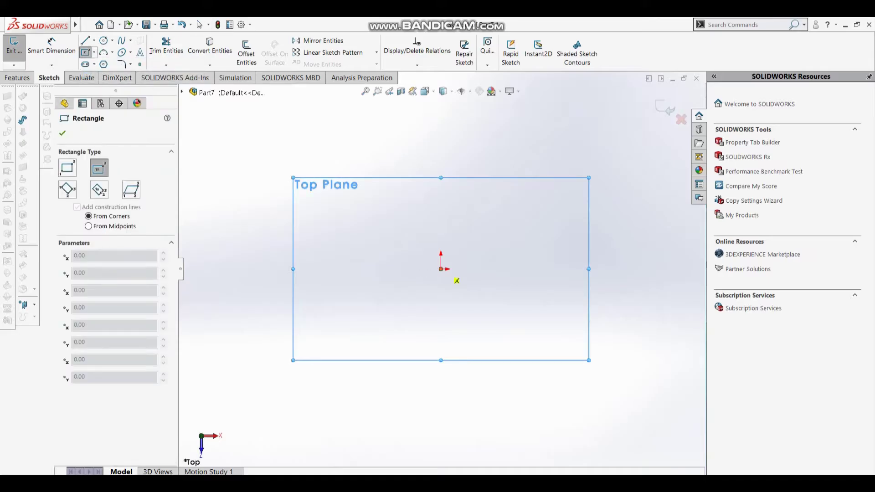
pyautogui.click(441, 269)
pyautogui.click(561, 379)
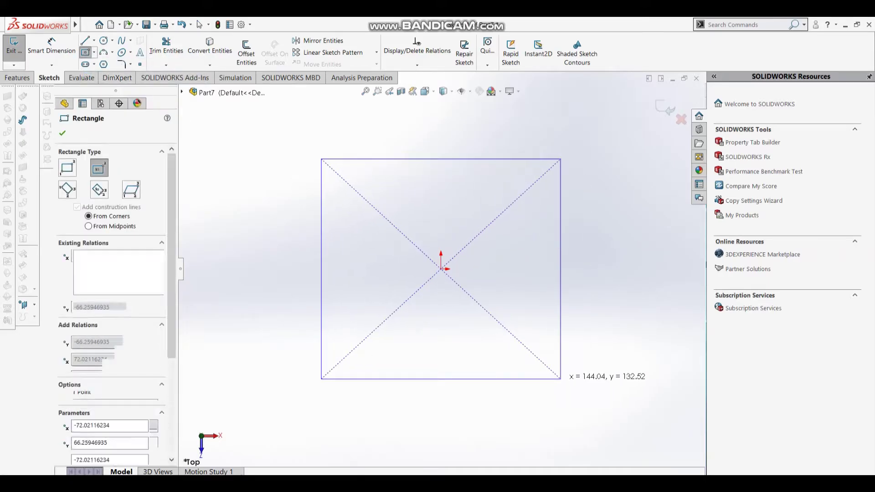
pyautogui.press('Escape')
pyautogui.click(51, 42)
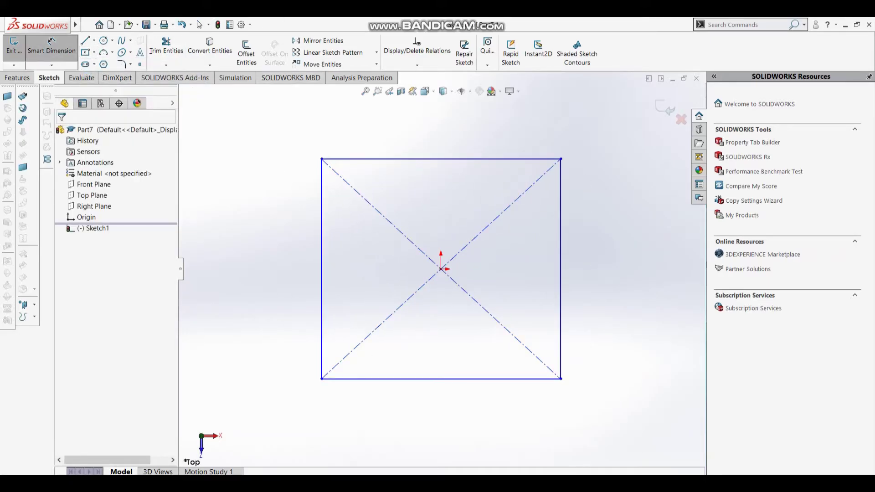
# Dimension the rectangle's right edge 180 mm and bottom edge 160 mm.
pyautogui.click(560, 269)
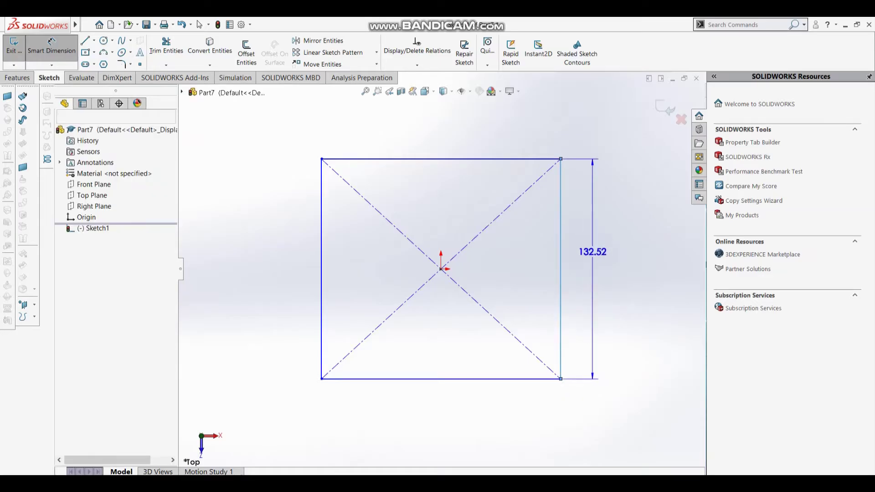
pyautogui.click(592, 251)
pyautogui.write('180')
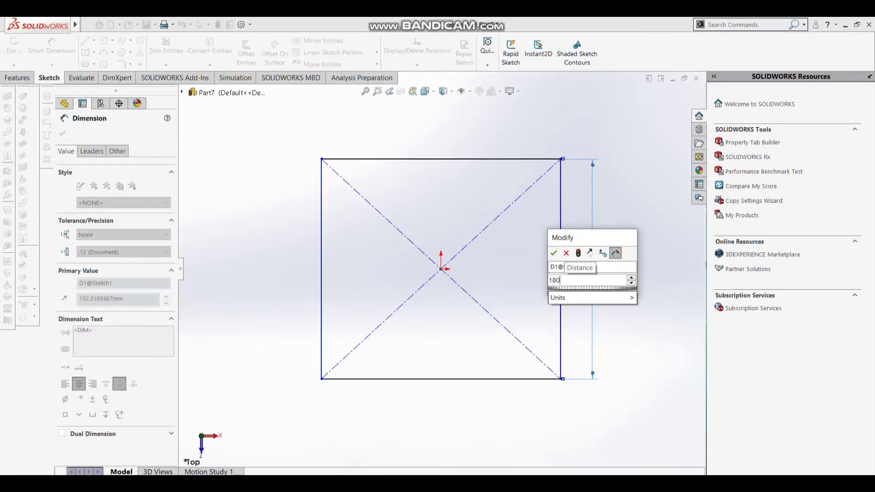
pyautogui.press('Return')
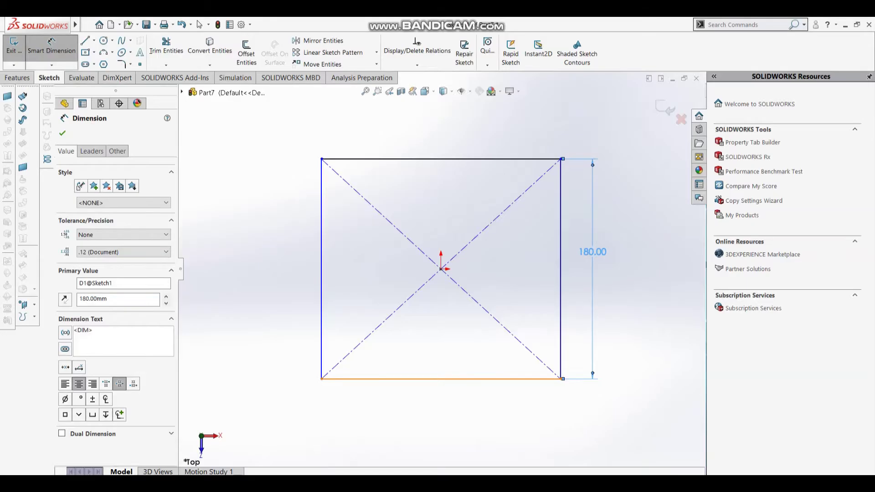
pyautogui.click(444, 378)
pyautogui.click(445, 397)
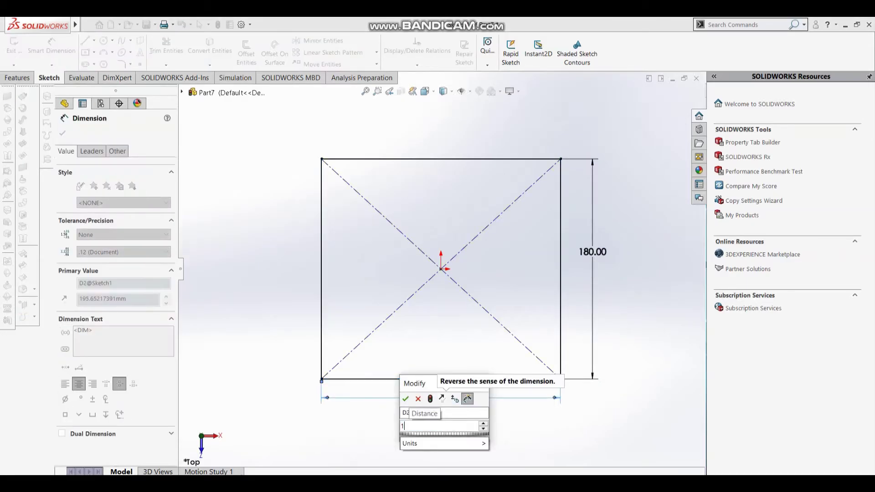
pyautogui.write('160')
pyautogui.press('Return')
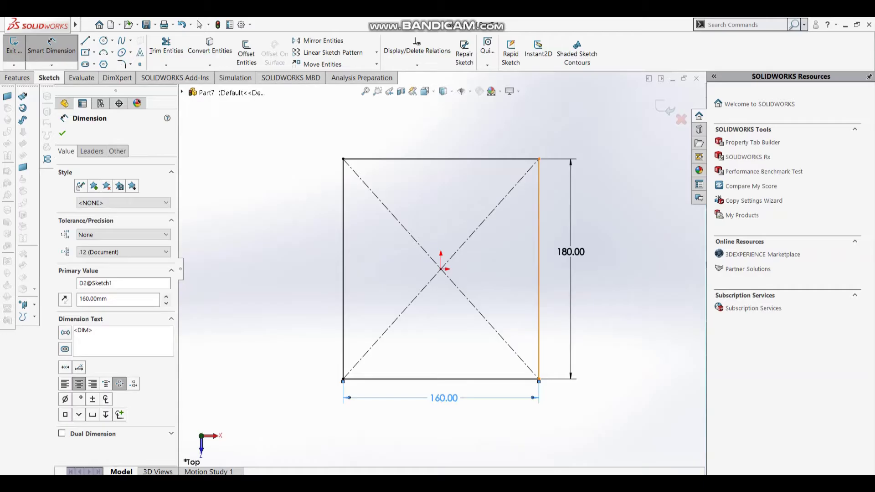
# Insert the rim-profile image as a Sketch Picture via command search.
pyautogui.press('w')
pyautogui.write('p')
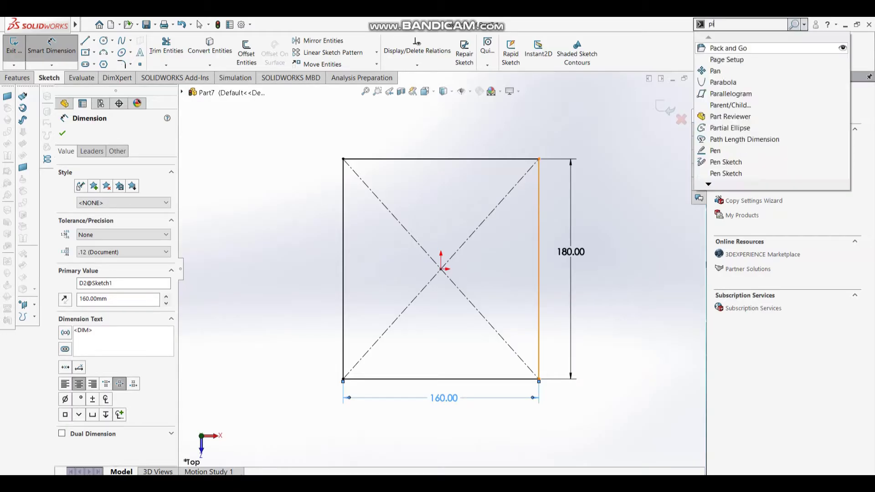
pyautogui.write('ic')
pyautogui.press('Return')
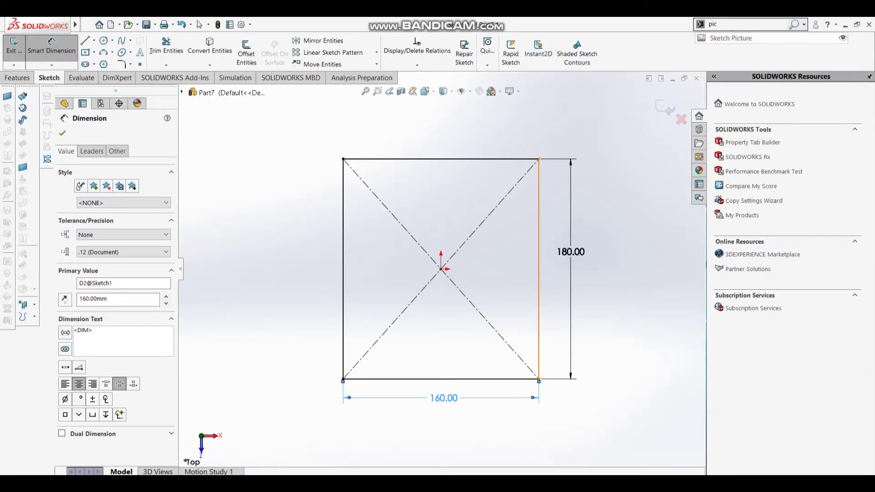
pyautogui.press('Escape')
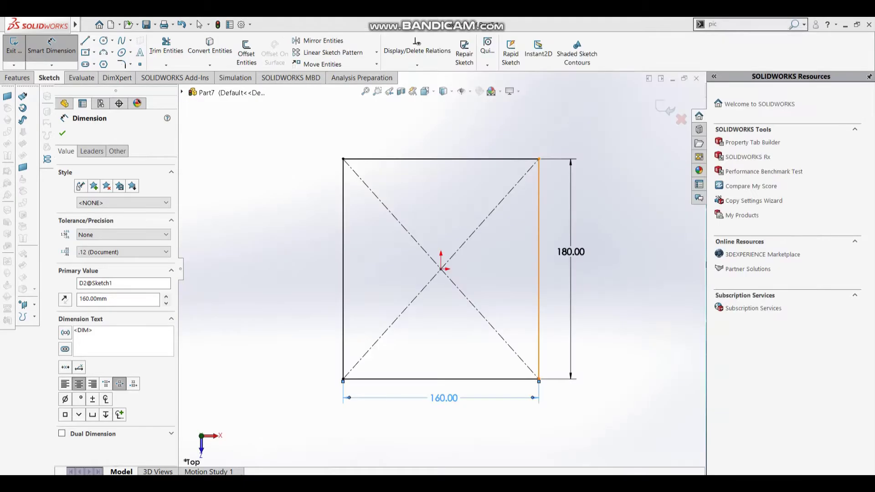
# Move and scale the picture into the rectangle, about 117 × 131 mm.
pyautogui.moveTo(569, 205)
pyautogui.mouseDown()
pyautogui.moveTo(410, 160)
pyautogui.moveTo(340, 91)
pyautogui.moveTo(349, 155)
pyautogui.moveTo(449, 260)
pyautogui.mouseUp()
pyautogui.press('f')
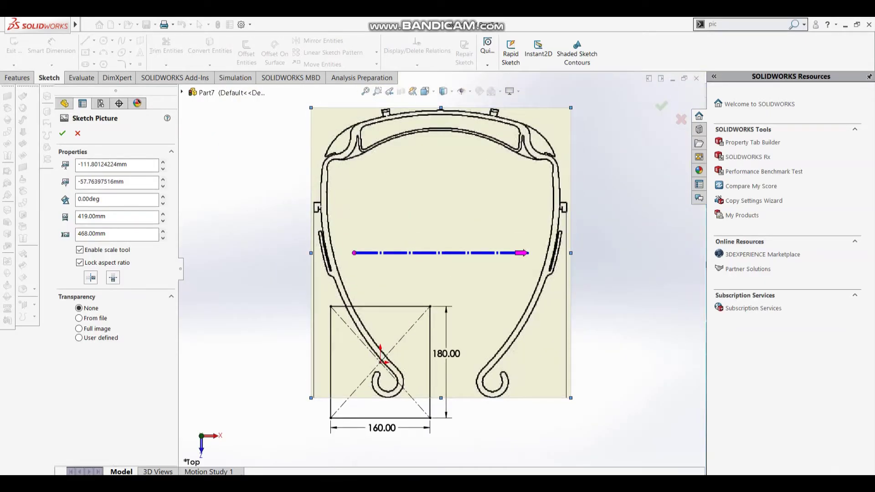
pyautogui.moveTo(571, 107); pyautogui.dragTo(367, 336)
pyautogui.scroll(-4, 372, 426)
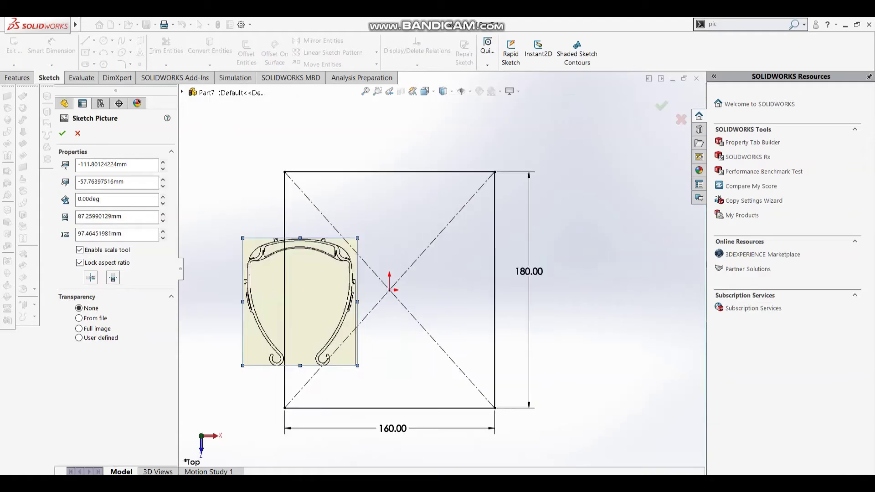
pyautogui.moveTo(300, 302); pyautogui.dragTo(367, 295)
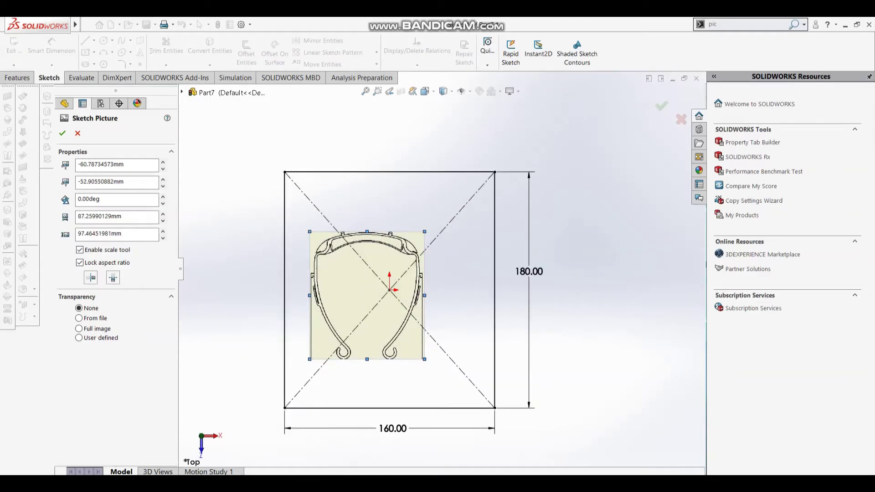
pyautogui.moveTo(425, 232); pyautogui.dragTo(464, 187)
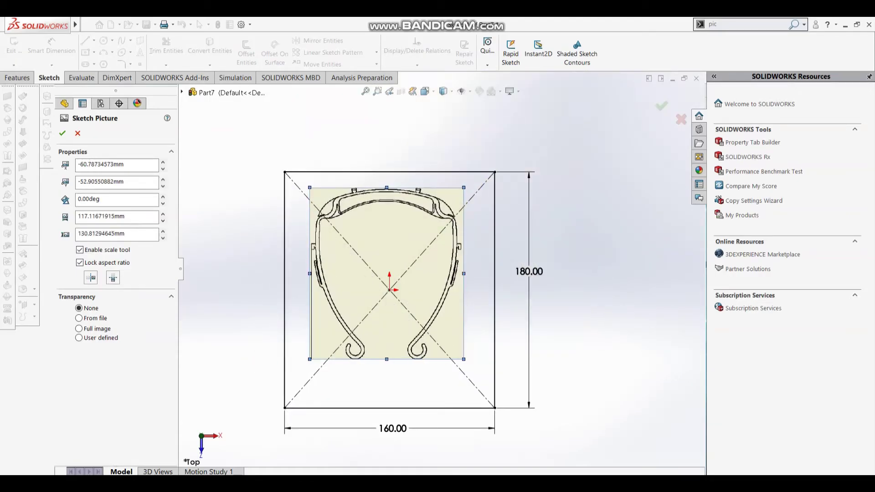
# Draw a vertical centerline from the rectangle's top-edge midpoint down to the origin.
pyautogui.click(62, 133)
pyautogui.click(93, 40)
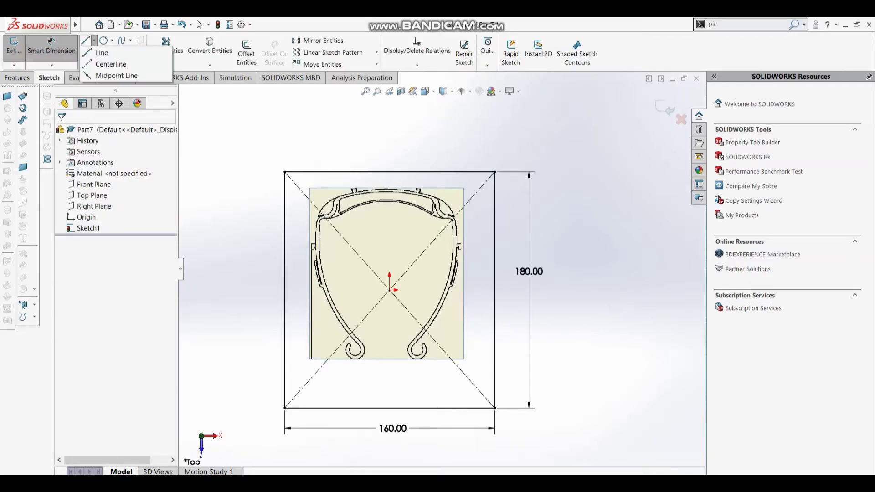
pyautogui.click(109, 63)
pyautogui.click(284, 408)
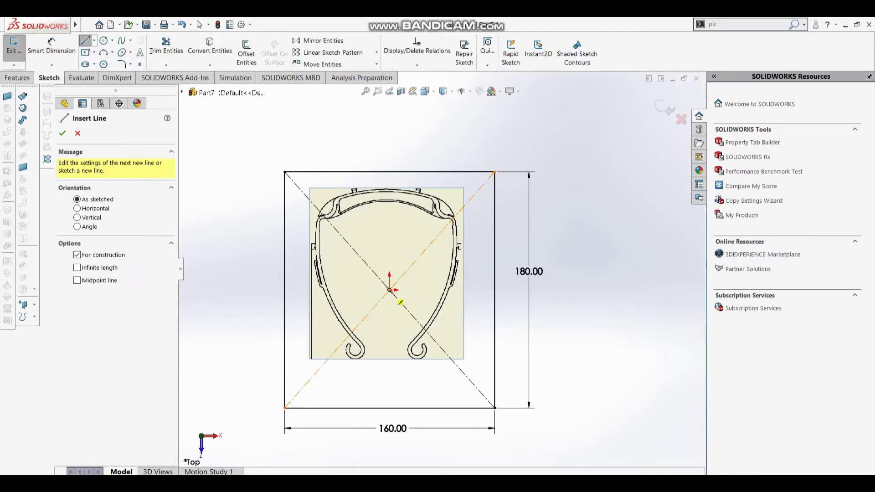
pyautogui.click(495, 172)
pyautogui.click(389, 290)
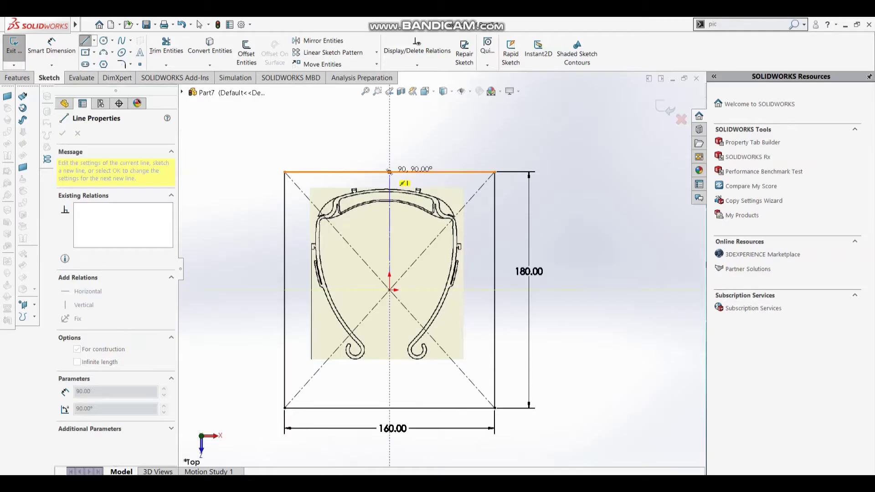
pyautogui.click(389, 172)
pyautogui.press('Escape')
# Enlarge the picture to about 151 × 169 mm and shift it toward the rectangle's edges.
pyautogui.click(462, 201)
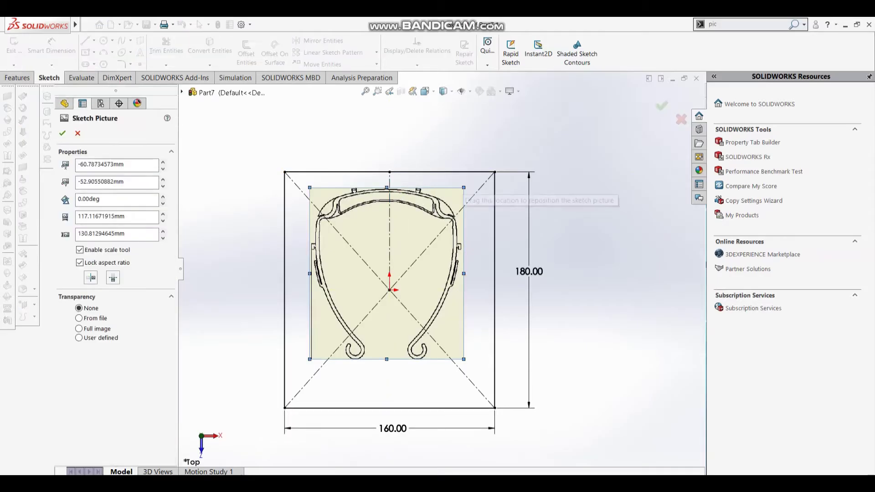
pyautogui.moveTo(463, 359); pyautogui.dragTo(501, 406)
pyautogui.moveTo(396, 296); pyautogui.dragTo(381, 296)
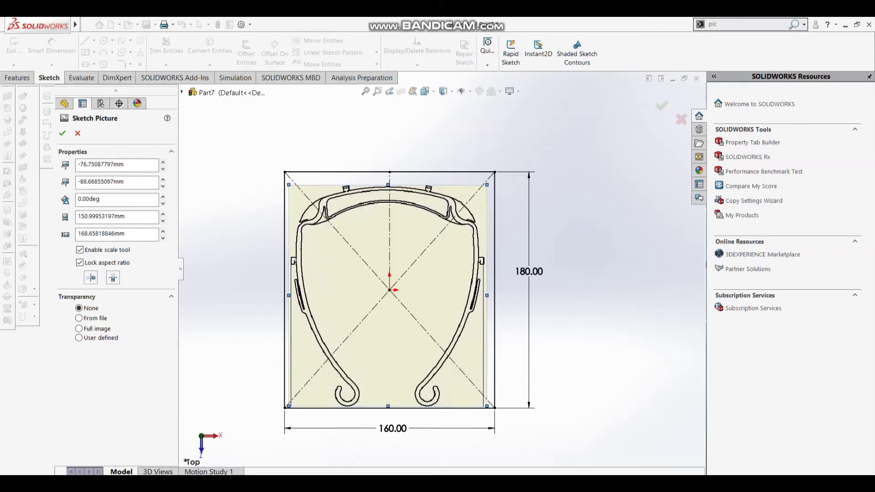
pyautogui.moveTo(487, 184); pyautogui.dragTo(499, 171)
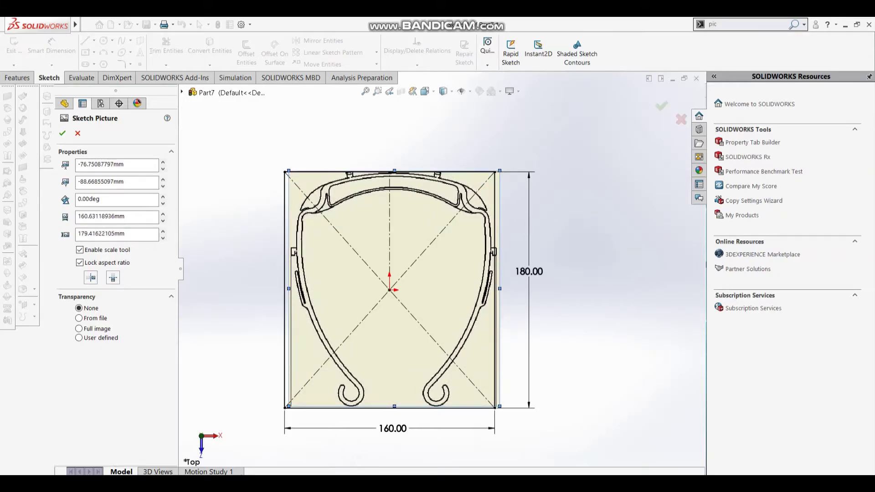
pyautogui.scroll(-1, 360, 287)
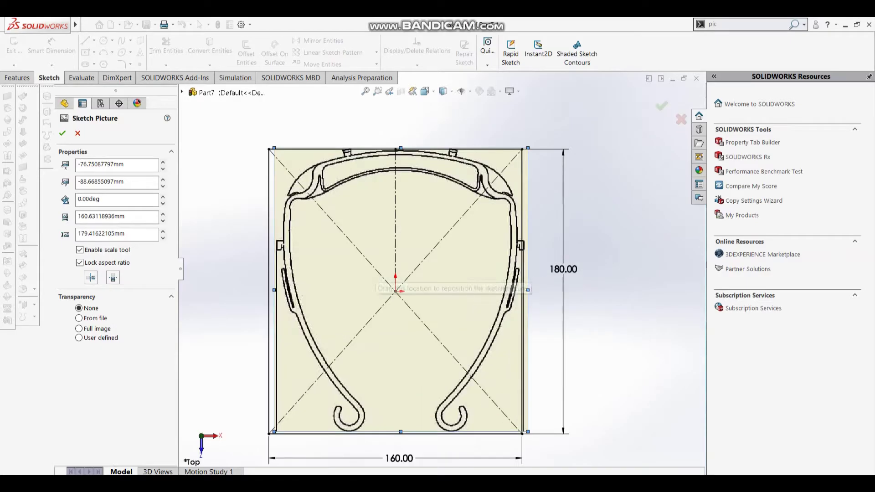
pyautogui.moveTo(397, 339); pyautogui.dragTo(391, 340)
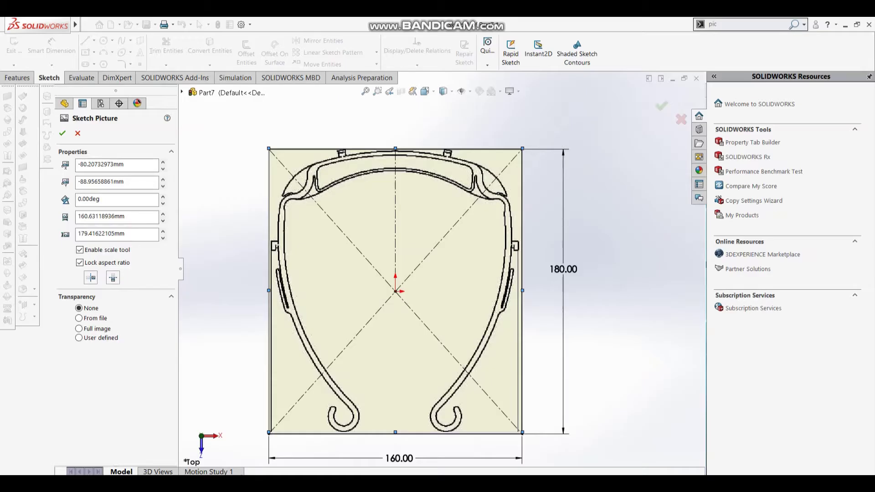
pyautogui.moveTo(522, 148); pyautogui.dragTo(525, 144)
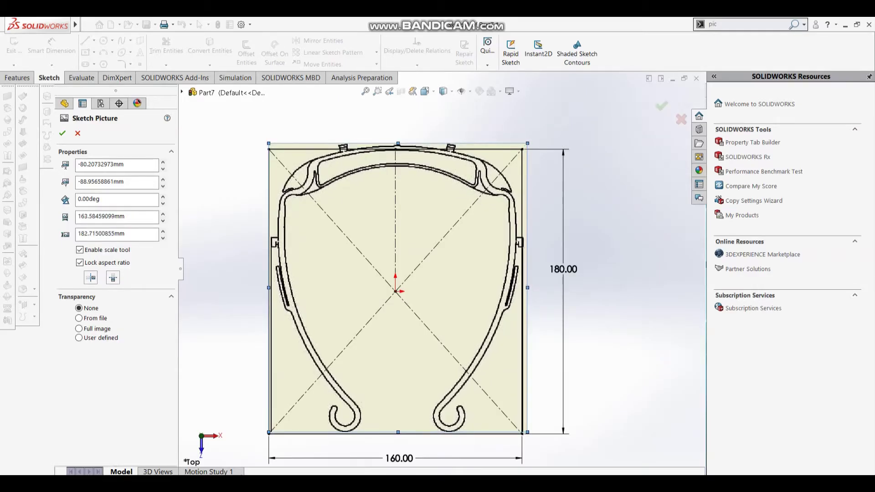
pyautogui.moveTo(268, 144); pyautogui.dragTo(265, 143)
# Fine-tune the picture to fill the 160 × 180 rectangle and confirm placement.
pyautogui.moveTo(394, 319); pyautogui.dragTo(396, 319)
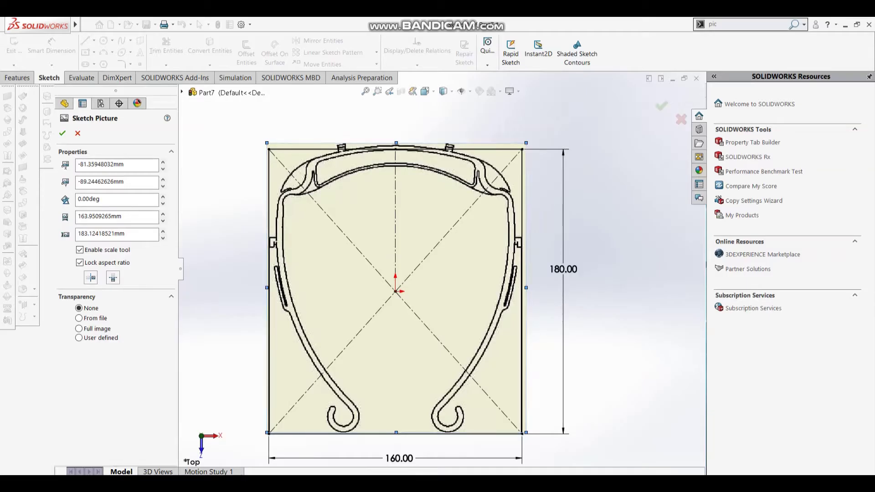
pyautogui.moveTo(526, 143); pyautogui.dragTo(531, 136)
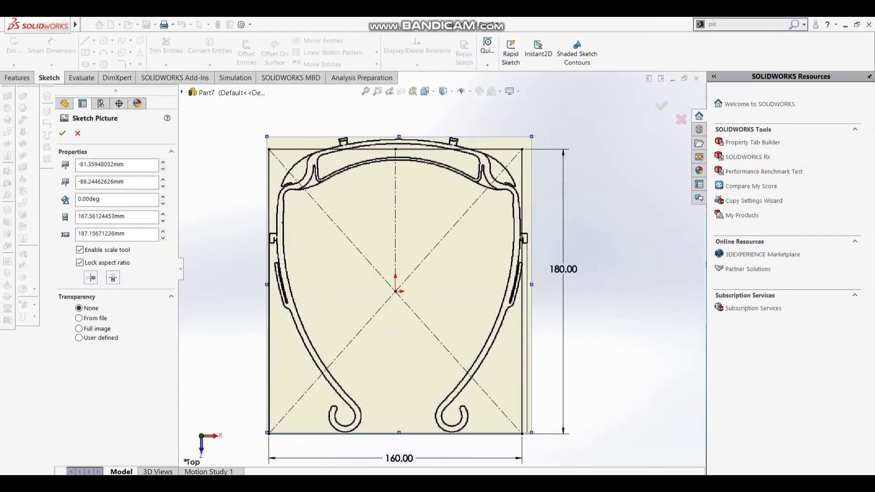
pyautogui.moveTo(398, 284); pyautogui.dragTo(393, 296)
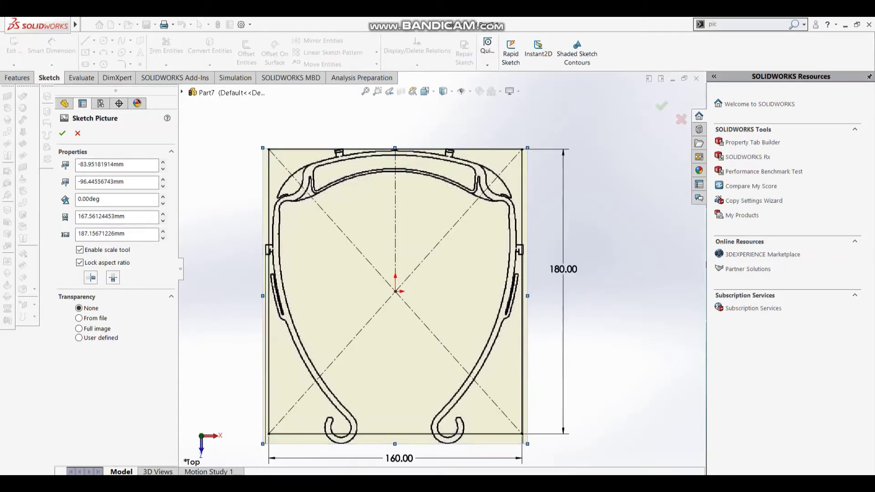
pyautogui.moveTo(527, 443); pyautogui.dragTo(522, 430)
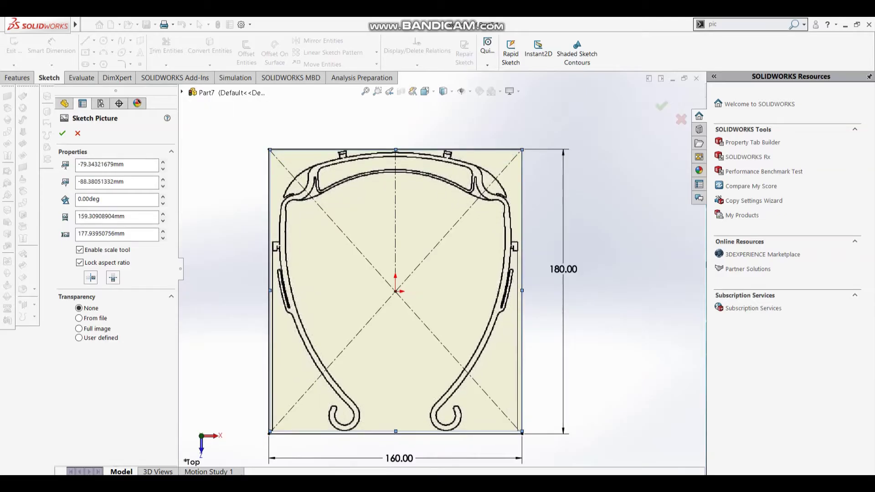
pyautogui.moveTo(522, 431); pyautogui.dragTo(523, 434)
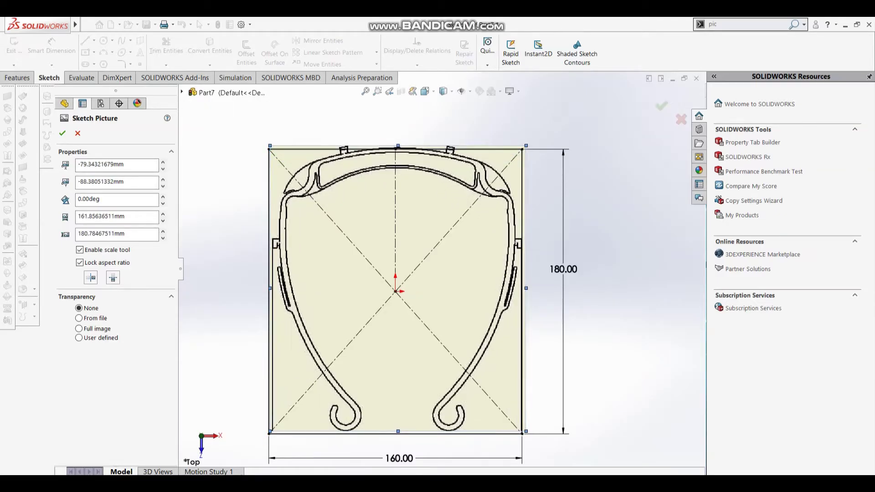
pyautogui.moveTo(395, 319); pyautogui.dragTo(394, 319)
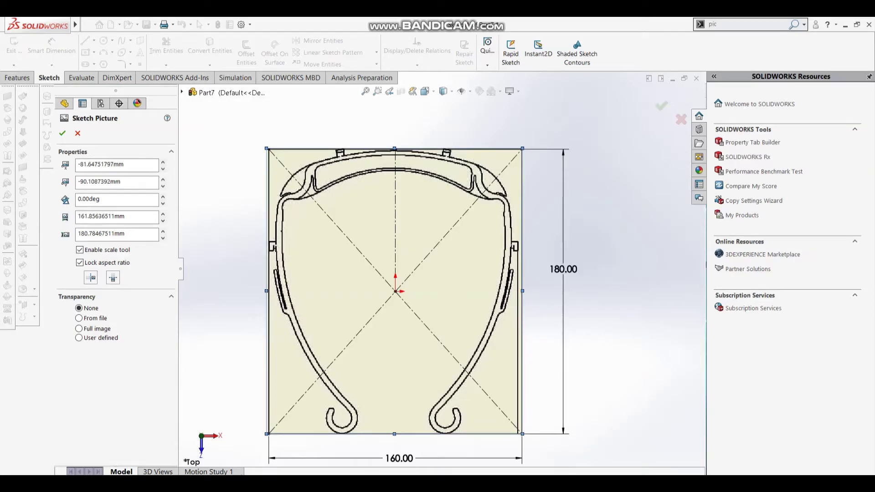
pyautogui.moveTo(394, 319); pyautogui.dragTo(395, 320)
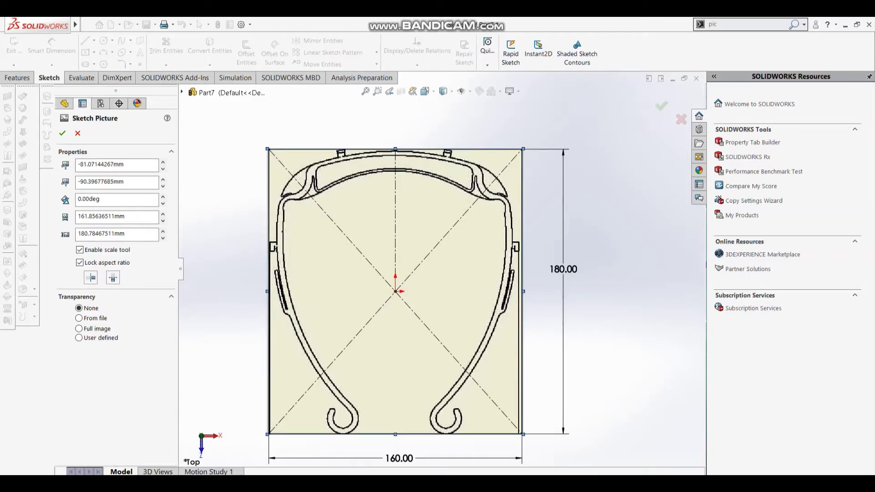
pyautogui.click(62, 133)
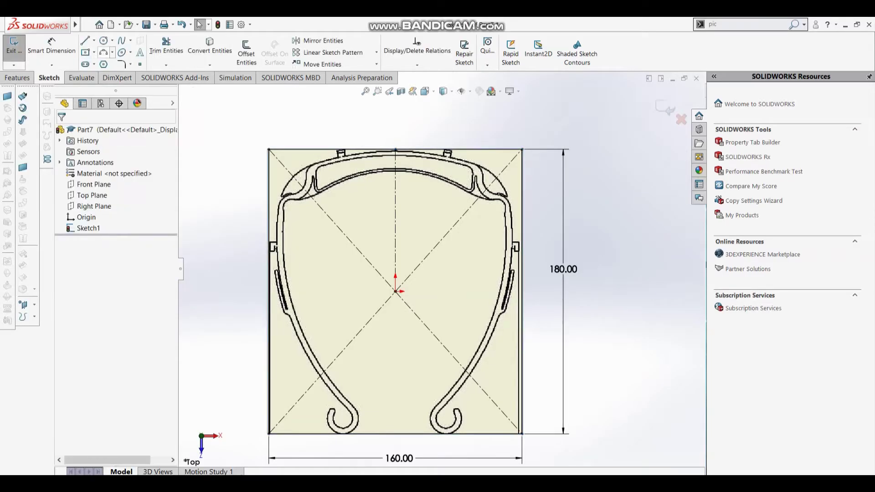
# Draw a circle inside the left curl and dimension it Ø12.5 mm.
pyautogui.click(104, 40)
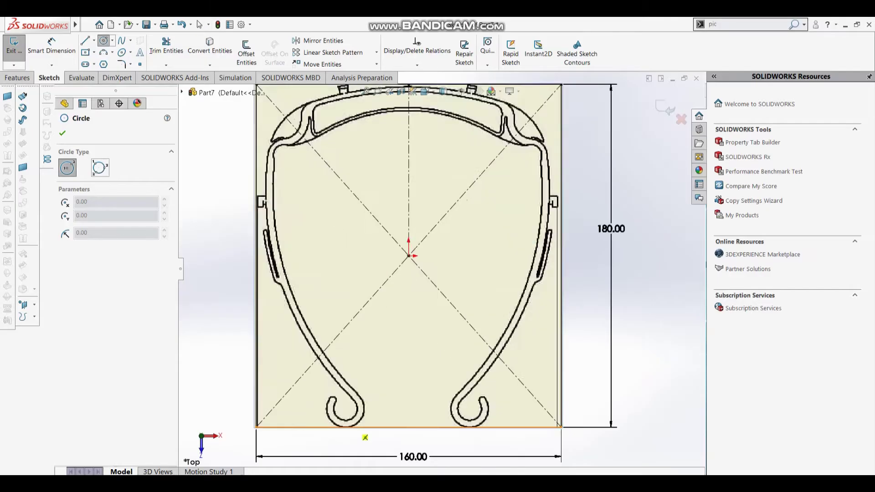
pyautogui.scroll(-5, 325, 462)
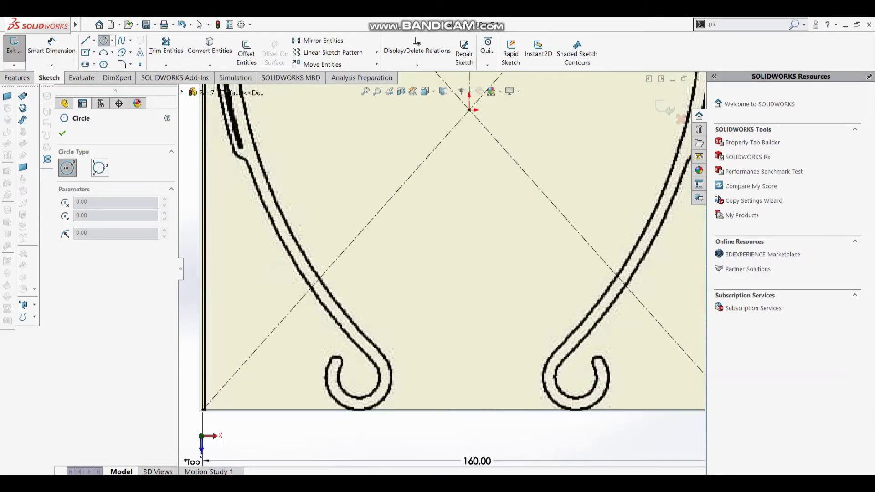
pyautogui.click(357, 376)
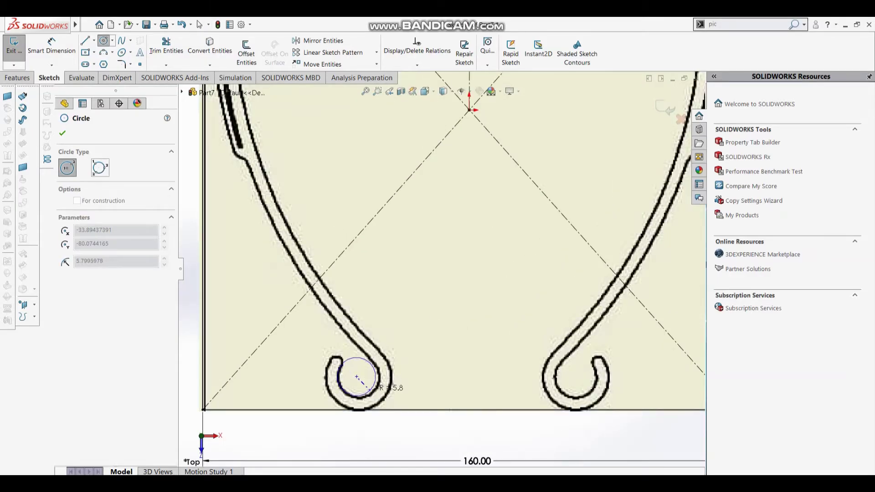
pyautogui.click(371, 392)
pyautogui.press('Escape')
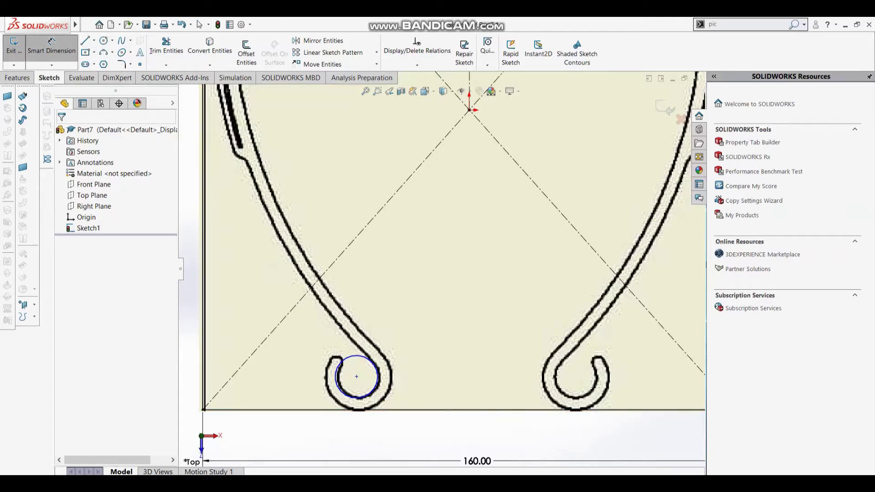
pyautogui.click(337, 373)
pyautogui.click(284, 379)
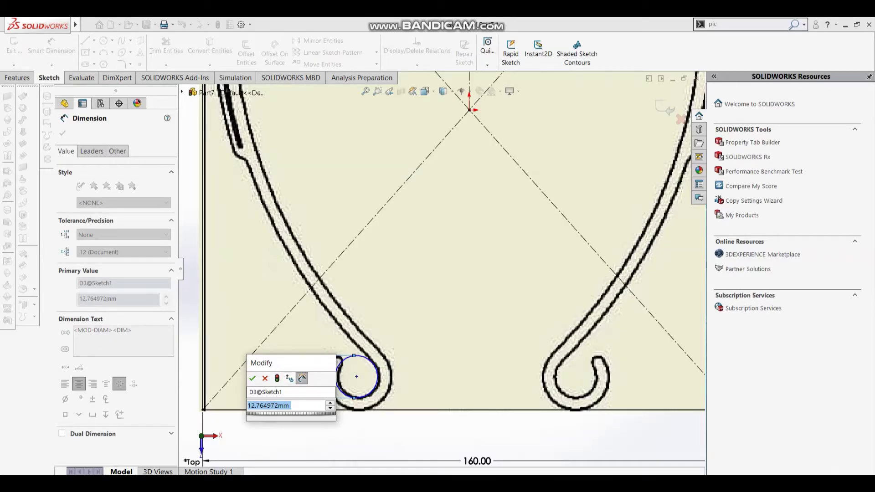
pyautogui.write('12')
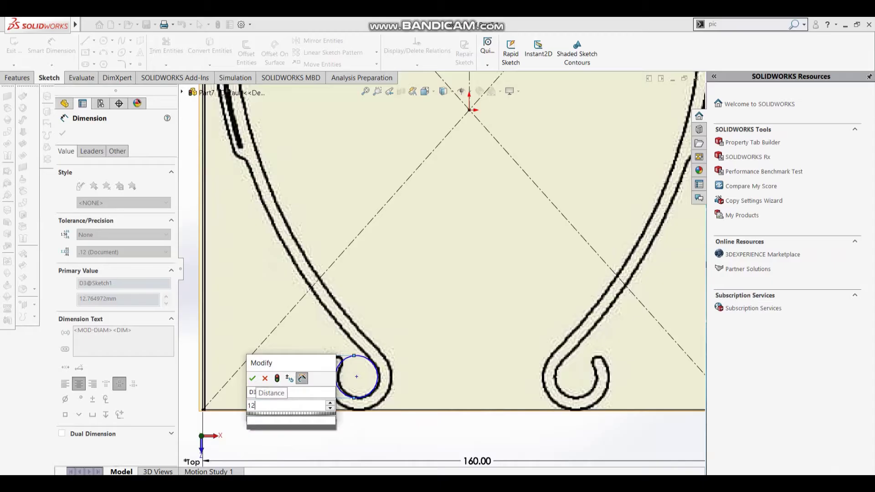
pyautogui.write('.5')
pyautogui.press('Return')
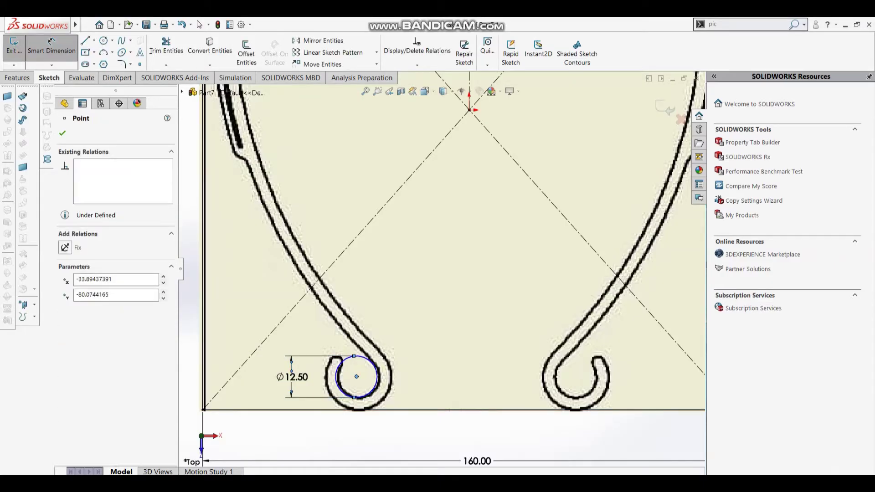
# Move the Ø12.50 dimension higher and centre the circle in the curl.
pyautogui.press('Escape')
pyautogui.click(356, 377)
pyautogui.press('Escape')
pyautogui.click(356, 376)
pyautogui.press('Escape')
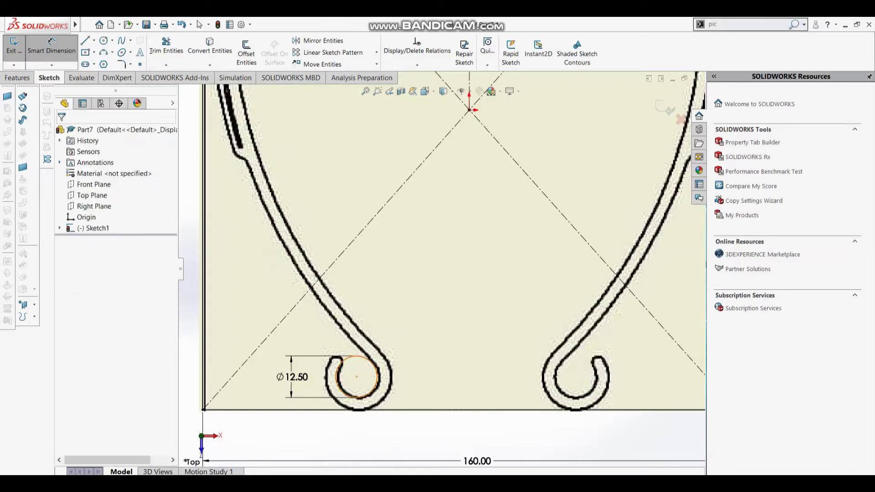
pyautogui.moveTo(296, 376)
pyautogui.mouseDown()
pyautogui.moveTo(283, 348)
pyautogui.moveTo(293, 296)
pyautogui.mouseUp()
pyautogui.scroll(2, 289, 449)
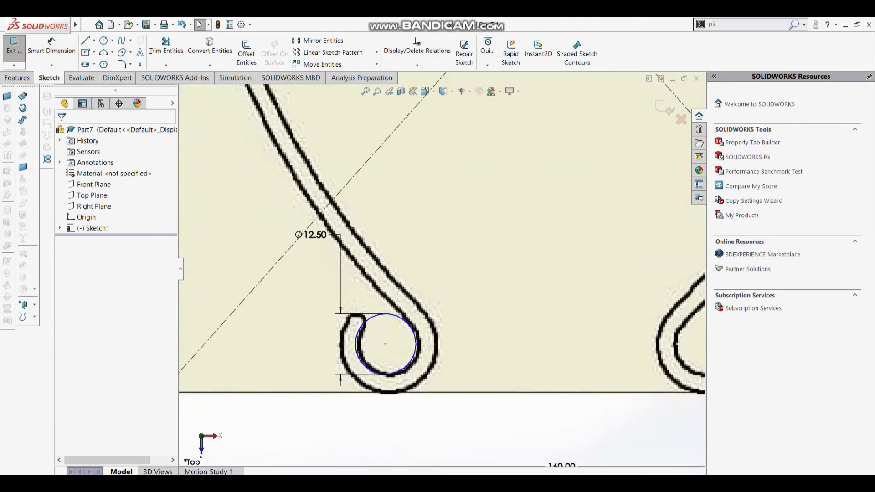
pyautogui.moveTo(386, 344)
pyautogui.mouseDown()
pyautogui.moveTo(371, 274)
pyautogui.moveTo(390, 345)
pyautogui.mouseUp()
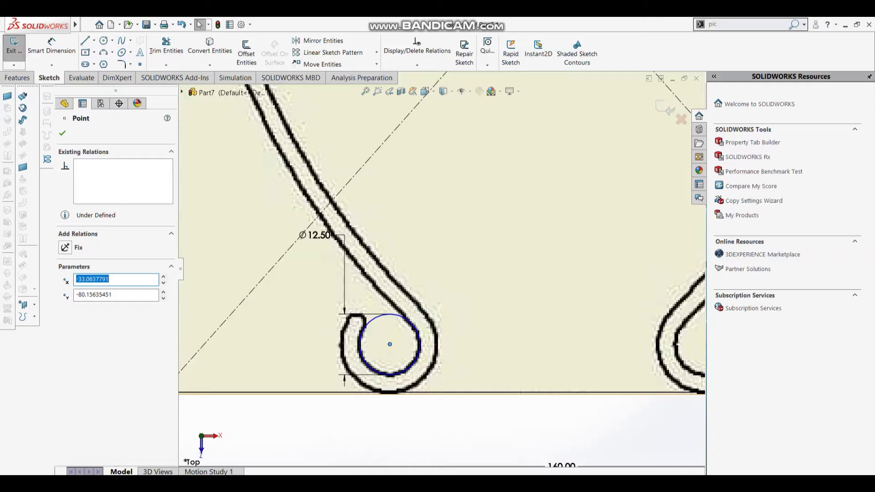
# Draw a concentric outer circle on the curl's outer edge, dimensioned Ø19.5 mm.
pyautogui.press('c')
pyautogui.click(389, 344)
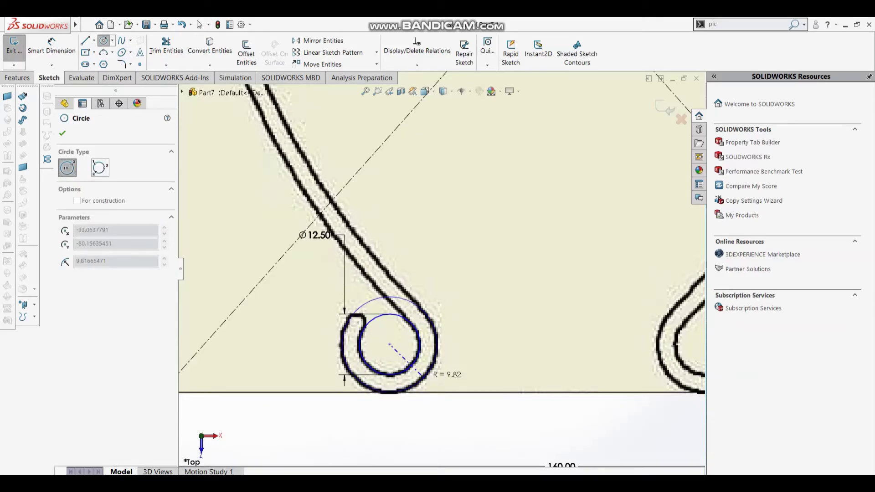
pyautogui.click(423, 377)
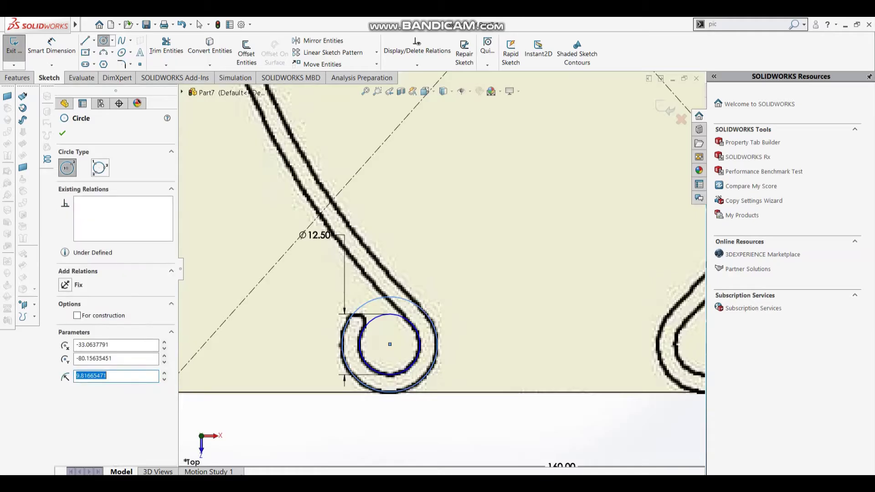
pyautogui.press('Escape')
pyautogui.click(51, 46)
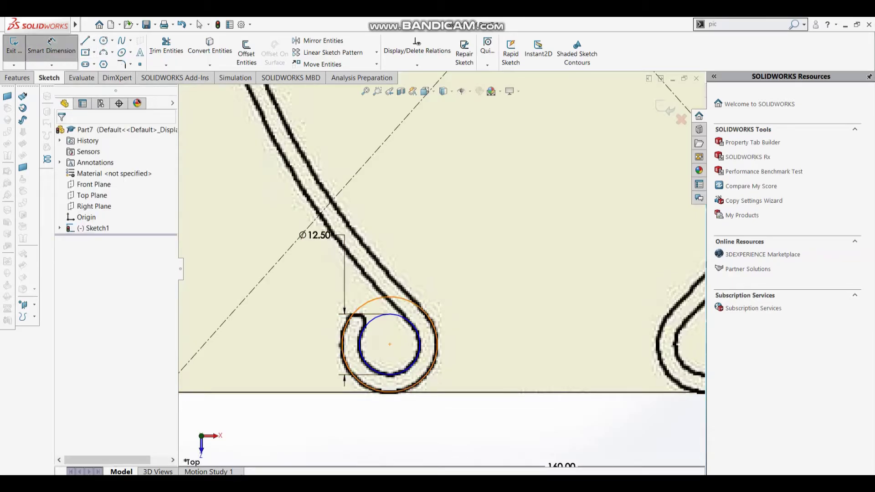
pyautogui.click(429, 319)
pyautogui.click(474, 341)
pyautogui.write('19')
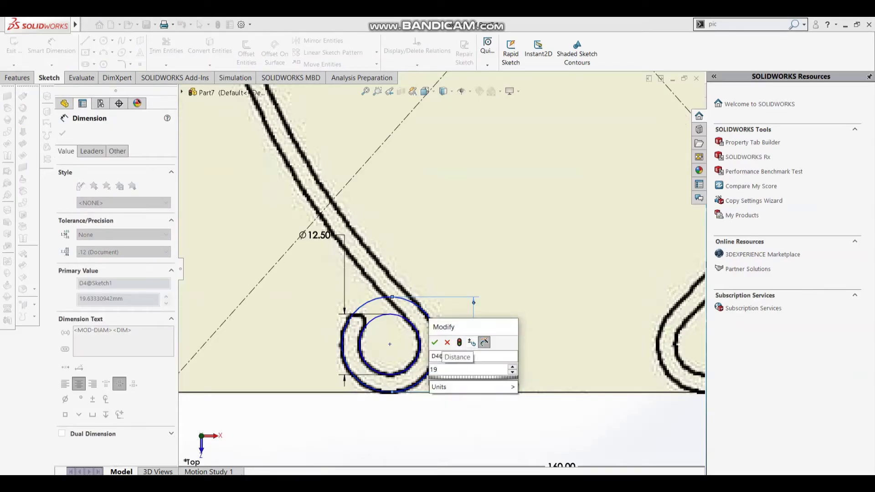
pyautogui.write('.5')
pyautogui.press('Return')
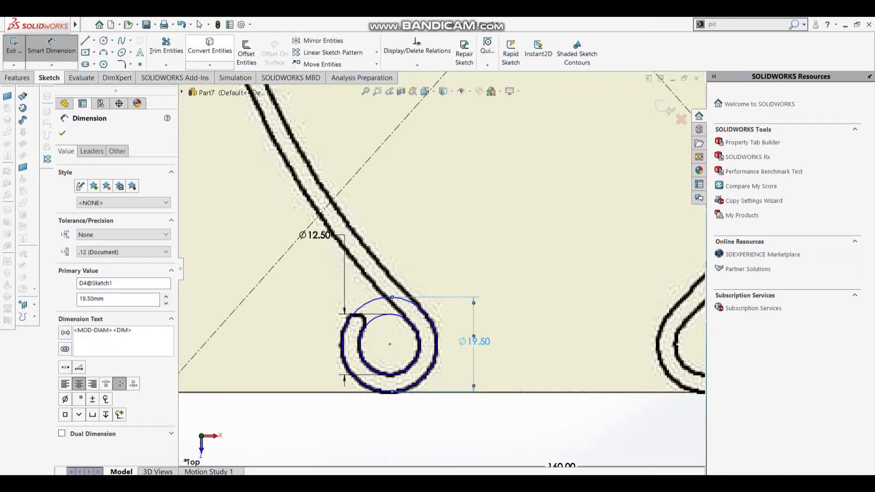
pyautogui.click(112, 52)
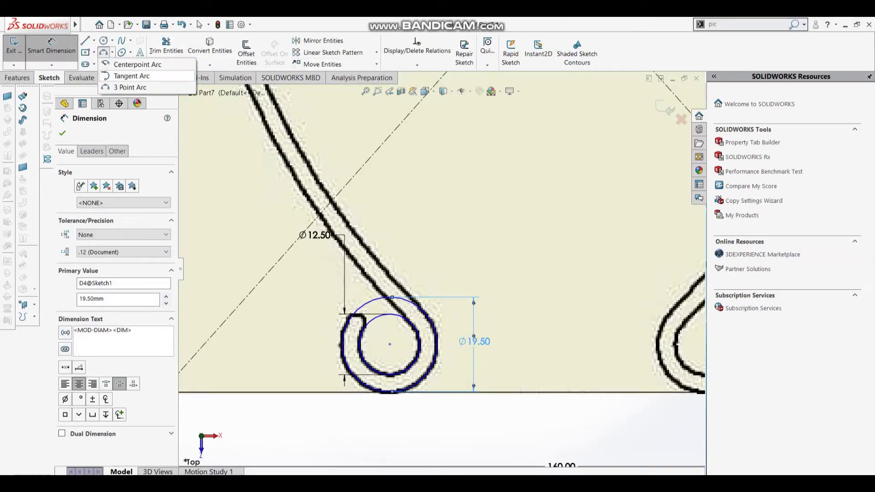
# Draw a small 3-point arc, about R 2.05, closing the curl tip between the circles.
pyautogui.click(121, 88)
pyautogui.scroll(-1, 381, 333)
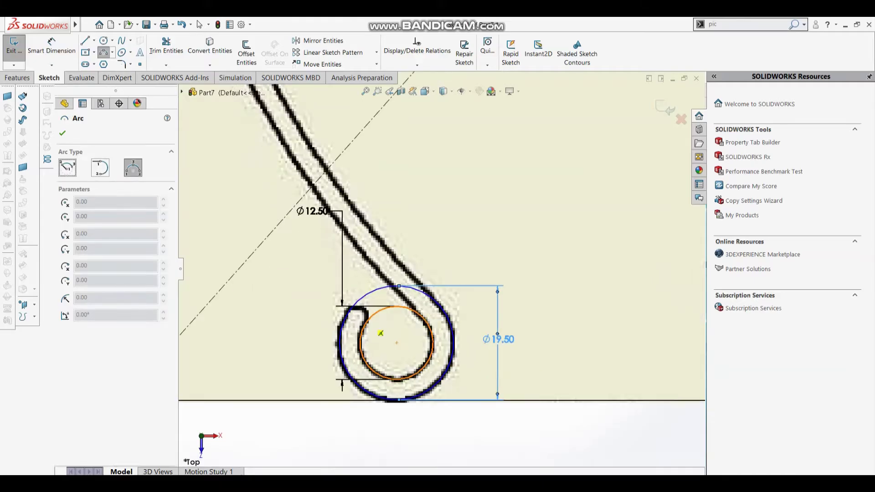
pyautogui.click(358, 315)
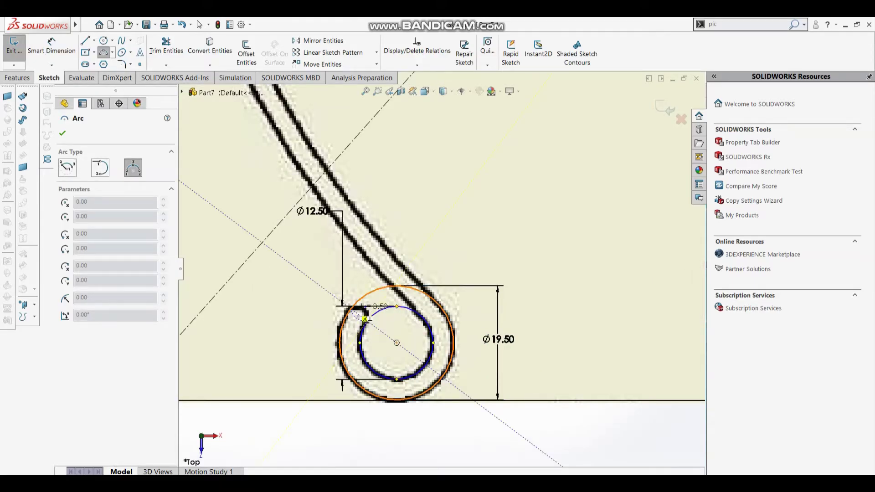
pyautogui.scroll(-2, 366, 315)
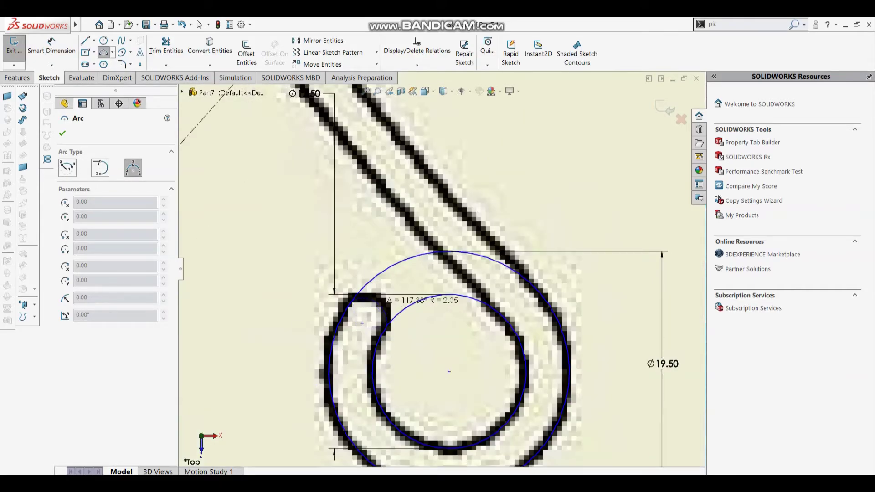
pyautogui.click(368, 297)
pyautogui.press('Escape')
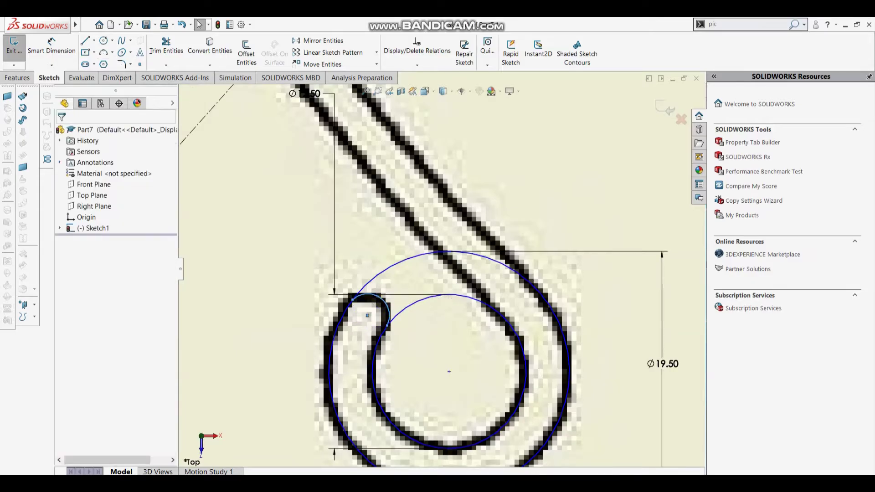
pyautogui.scroll(2, 438, 300)
pyautogui.scroll(2, 398, 376)
pyautogui.scroll(1, 398, 376)
pyautogui.scroll(1, 398, 376)
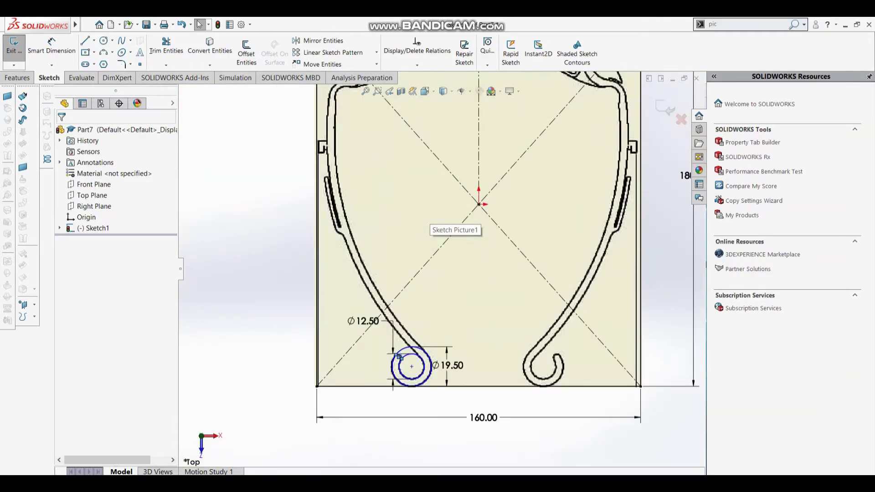
pyautogui.click(112, 52)
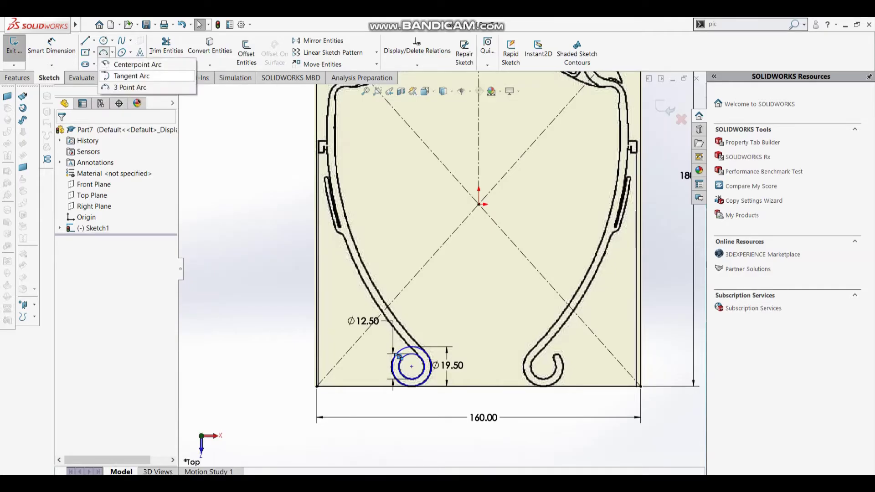
# Draw a 3-point arc from the outer loop up along the left wall.
pyautogui.click(118, 86)
pyautogui.scroll(-2, 423, 364)
pyautogui.scroll(-2, 428, 367)
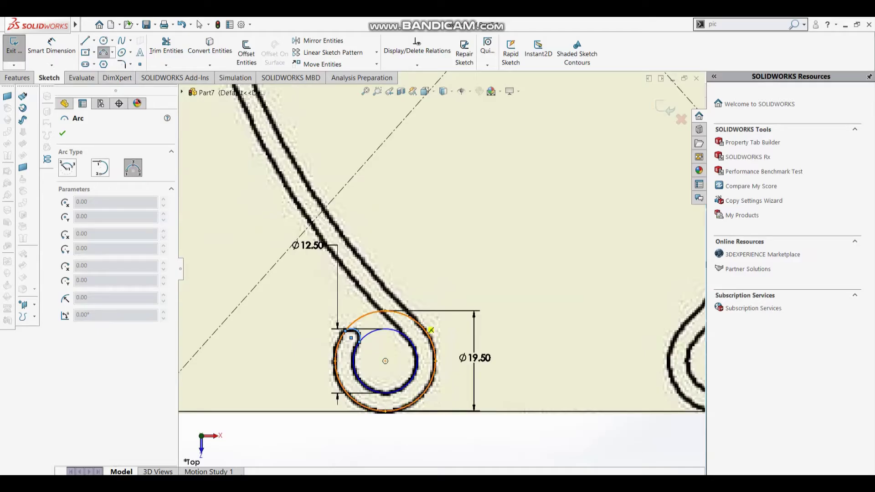
pyautogui.click(434, 333)
pyautogui.scroll(2, 339, 171)
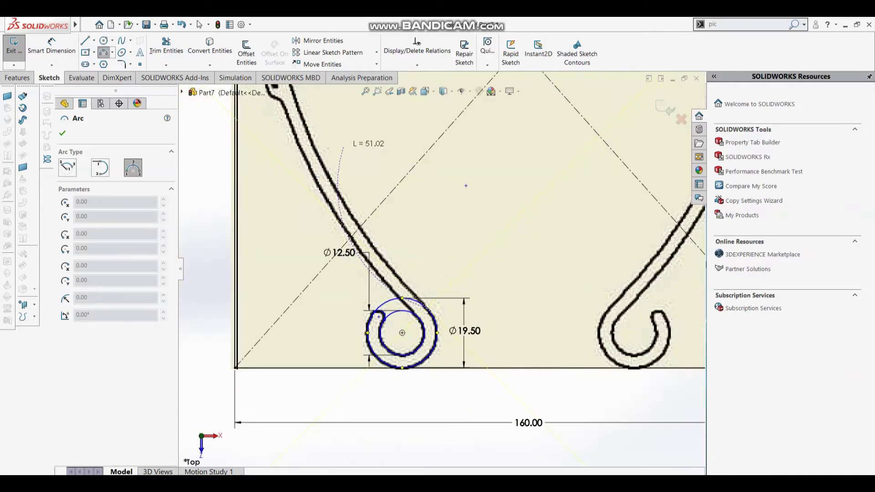
pyautogui.scroll(3, 387, 148)
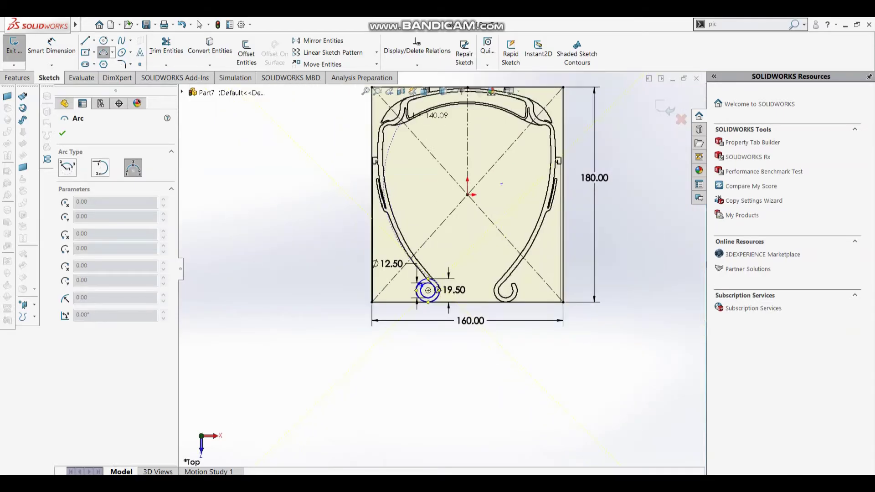
pyautogui.scroll(-3, 378, 130)
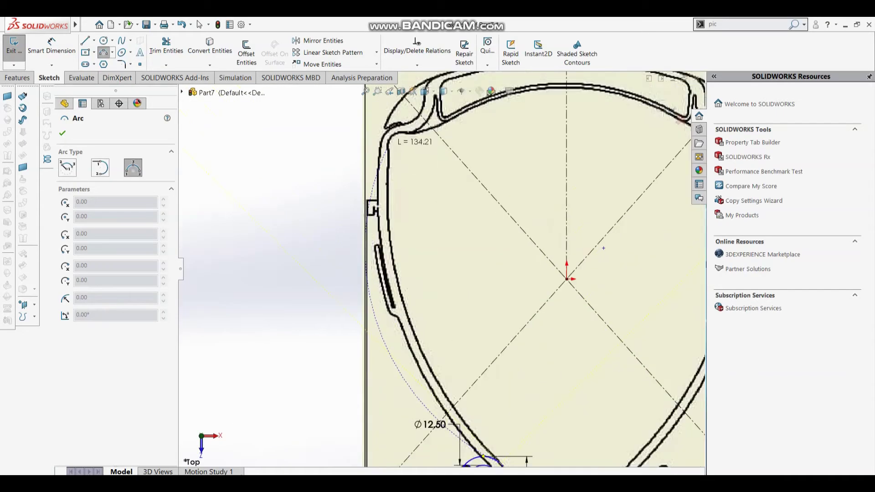
pyautogui.click(388, 135)
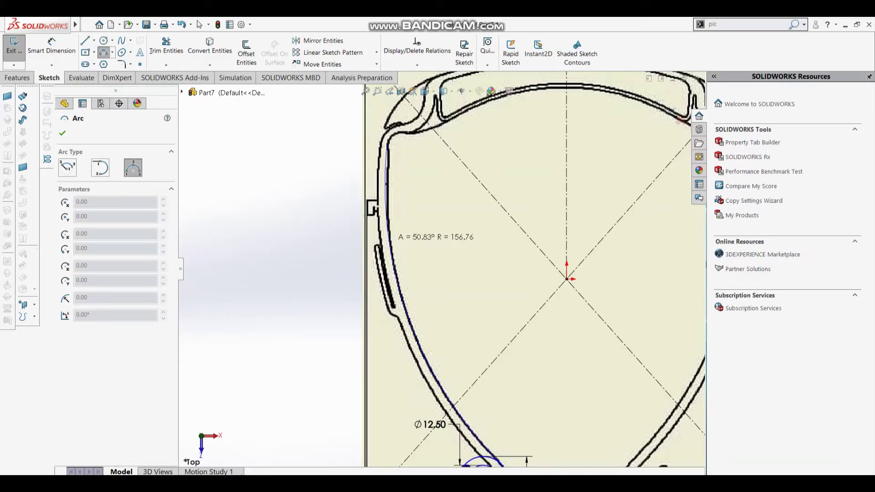
pyautogui.click(387, 230)
pyautogui.press('Escape')
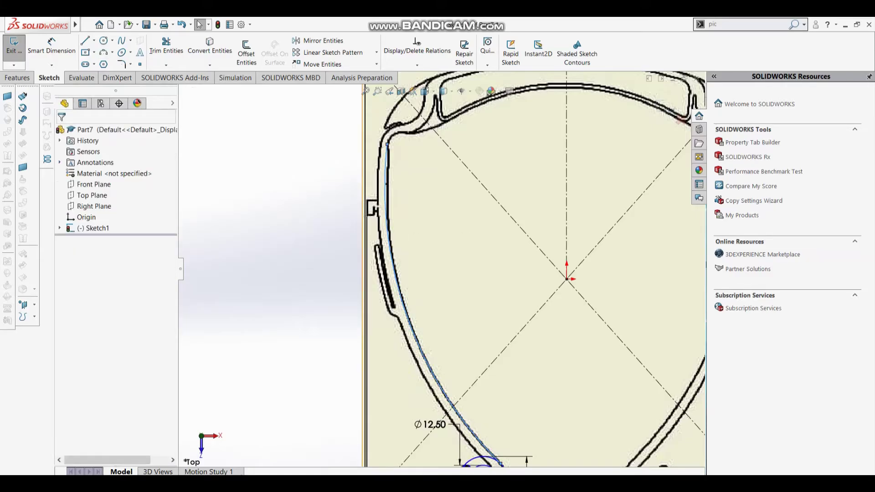
# Draw another arc from the loop's endpoint to the top of the left outer wall.
pyautogui.press('f')
pyautogui.scroll(-3, 403, 252)
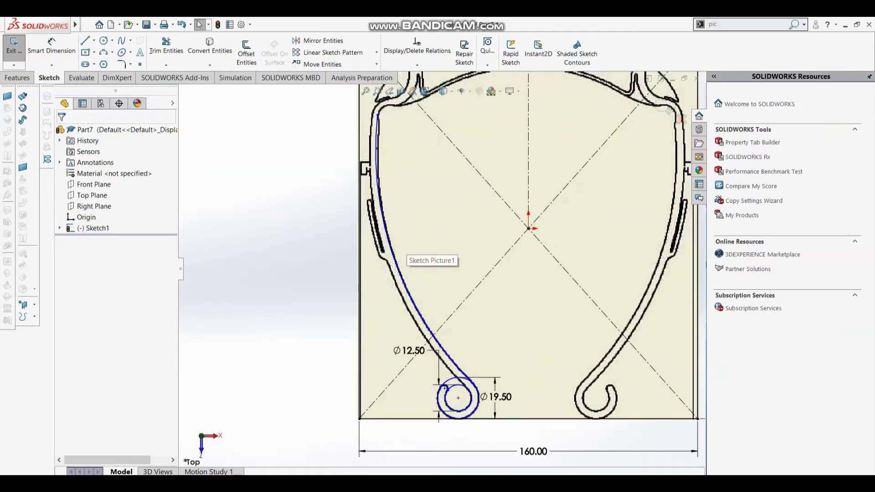
pyautogui.press('Return')
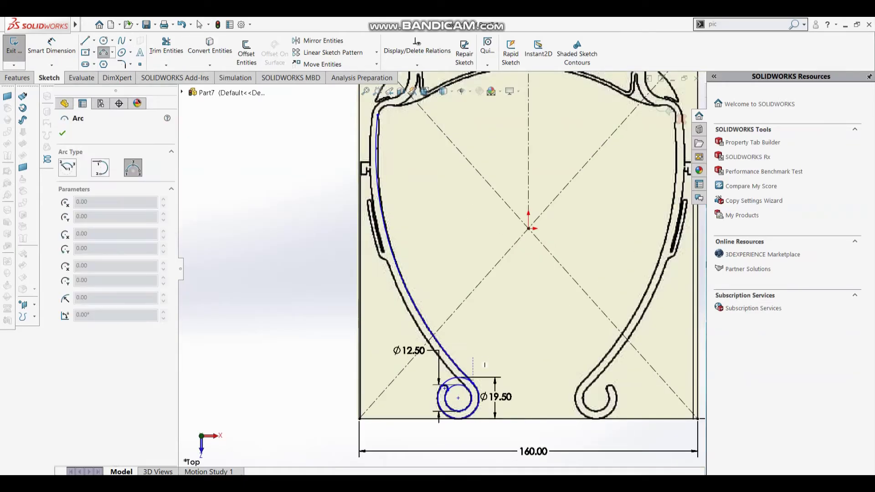
pyautogui.scroll(-2, 465, 396)
pyautogui.scroll(-2, 465, 396)
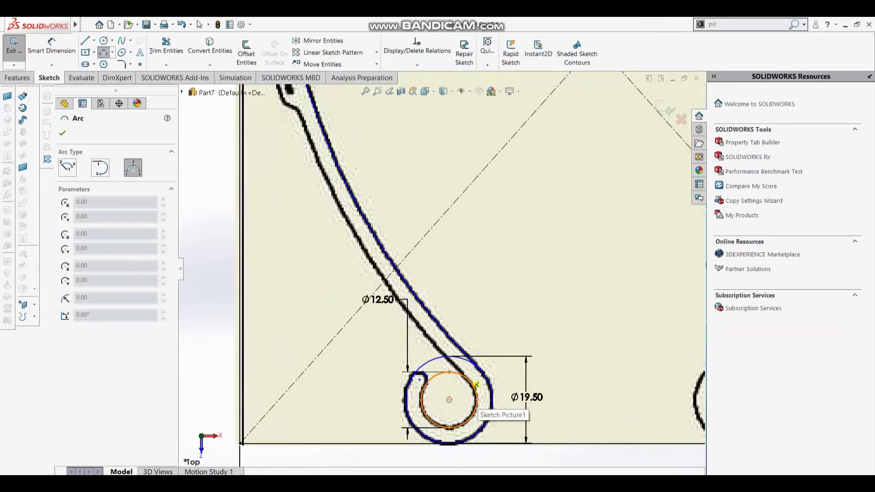
pyautogui.click(420, 379)
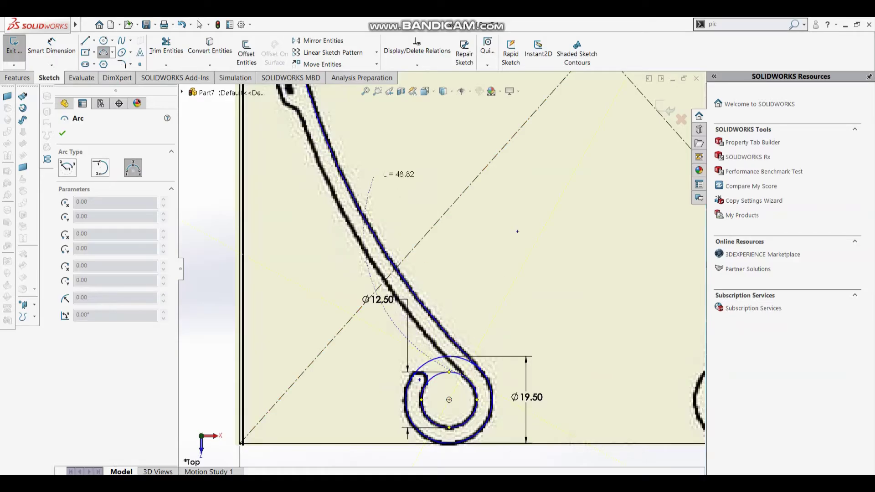
pyautogui.scroll(4, 441, 271)
pyautogui.keyDown('ctrl'); pyautogui.moveTo(401, 114); pyautogui.dragTo(429, 180, button='middle'); pyautogui.keyUp('ctrl')
pyautogui.scroll(2, 410, 151)
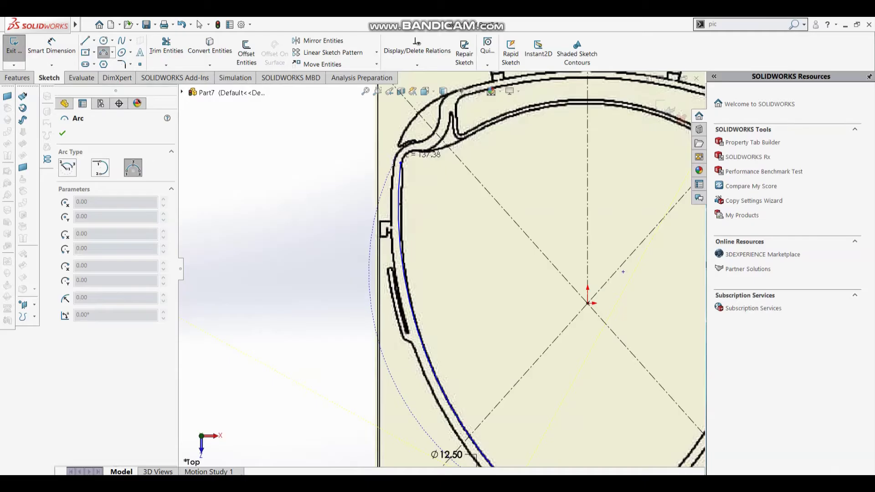
pyautogui.click(401, 163)
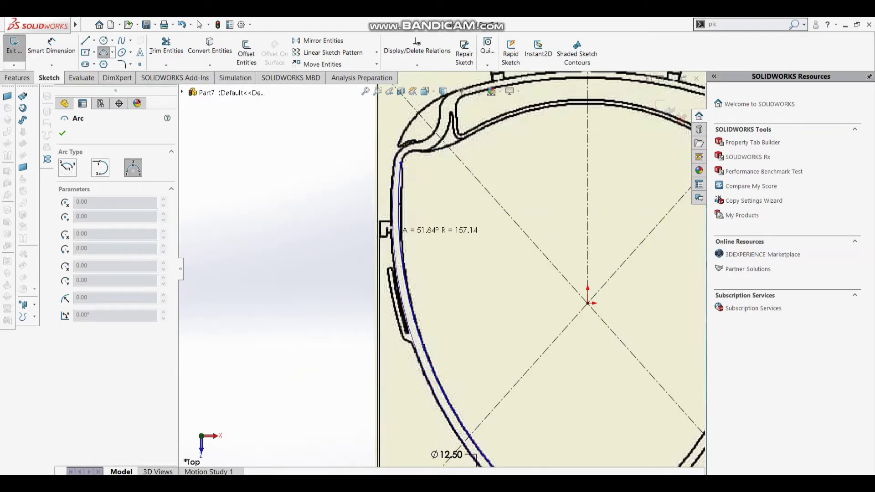
pyautogui.click(401, 230)
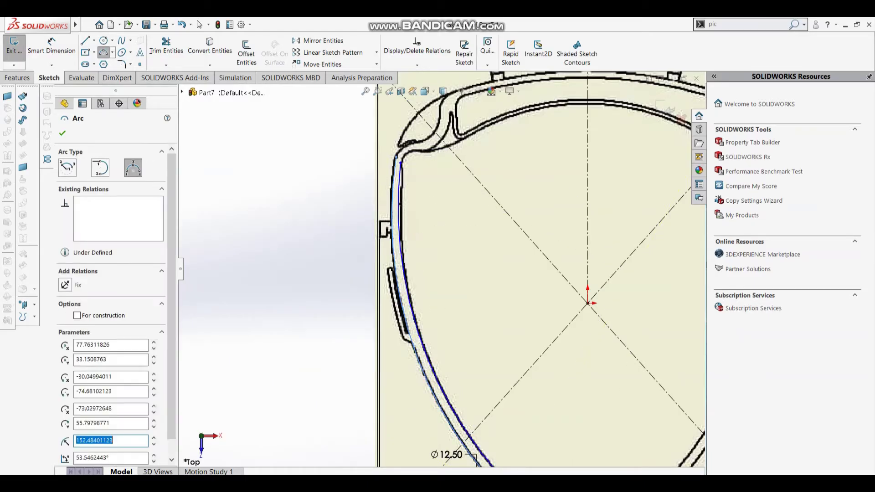
pyautogui.press('Escape')
# Nudge the wall arc's upper endpoint onto the traced outline.
pyautogui.scroll(2, 393, 190)
pyautogui.scroll(2, 393, 190)
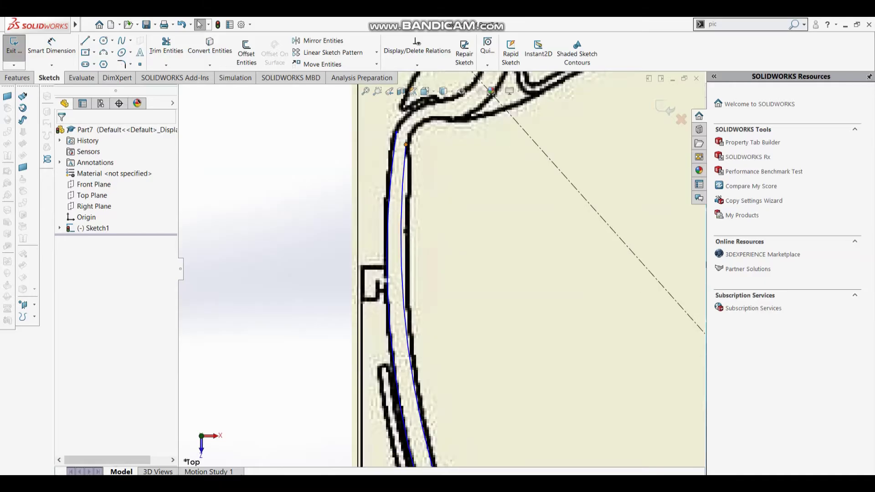
pyautogui.moveTo(406, 144); pyautogui.dragTo(409, 139)
pyautogui.scroll(3, 670, 261)
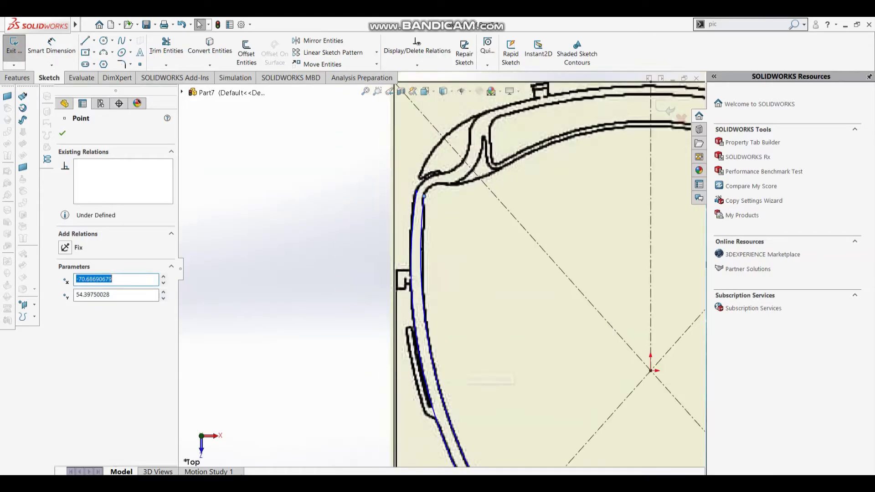
pyautogui.scroll(3, 670, 262)
pyautogui.scroll(-2, 670, 262)
pyautogui.scroll(-2, 647, 205)
pyautogui.scroll(2, 637, 159)
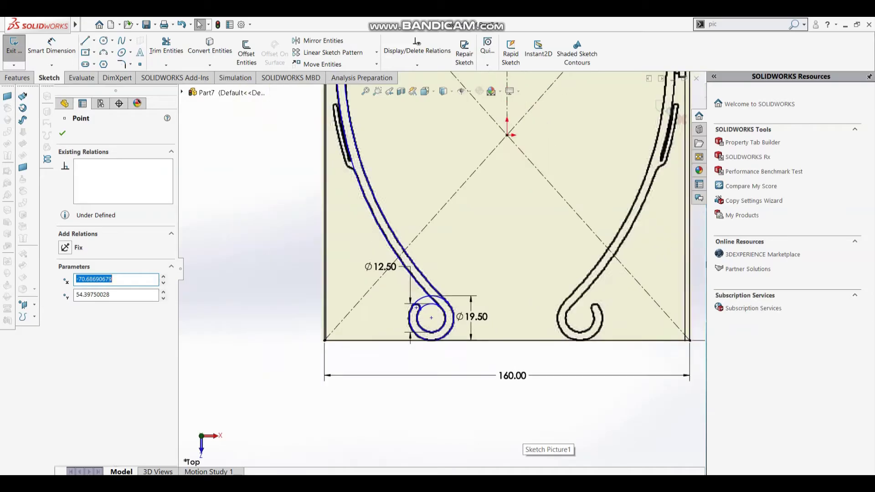
pyautogui.scroll(2, 618, 118)
pyautogui.scroll(2, 618, 118)
pyautogui.scroll(-3, 663, 251)
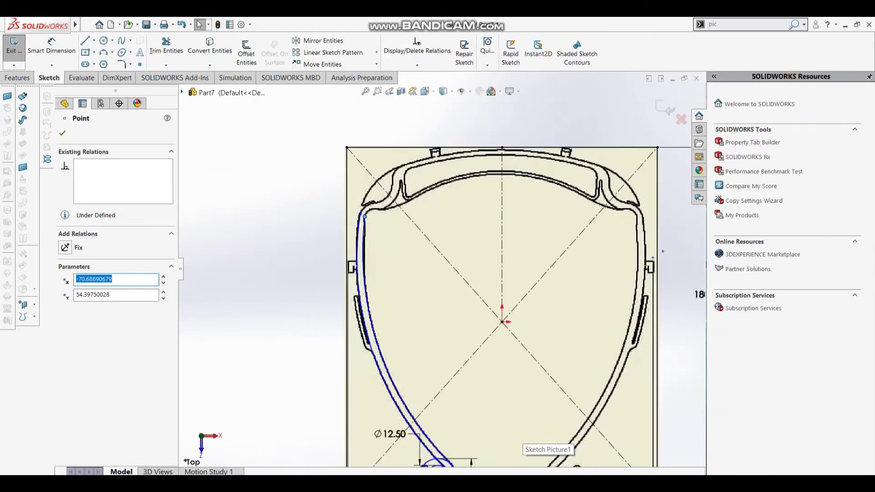
# Draw an arc along the top outer edge from the upper-left shoulder to the vertical centreline.
pyautogui.click(104, 52)
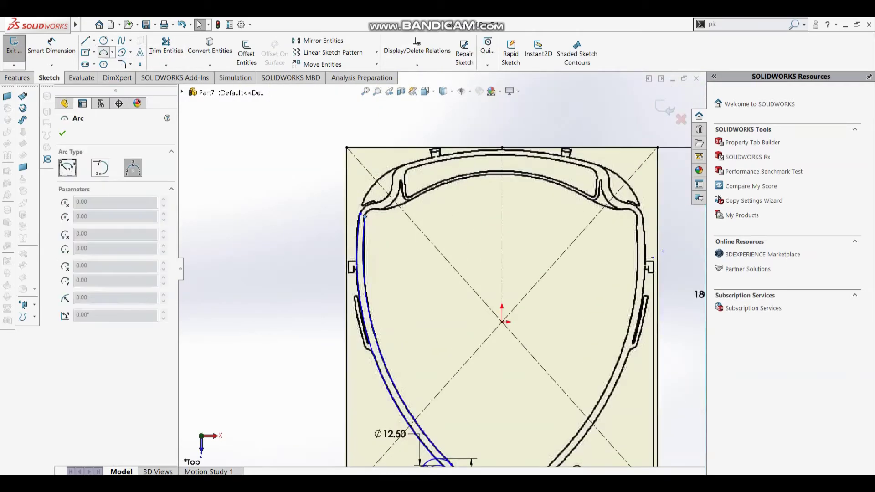
pyautogui.scroll(-2, 419, 204)
pyautogui.scroll(-3, 401, 173)
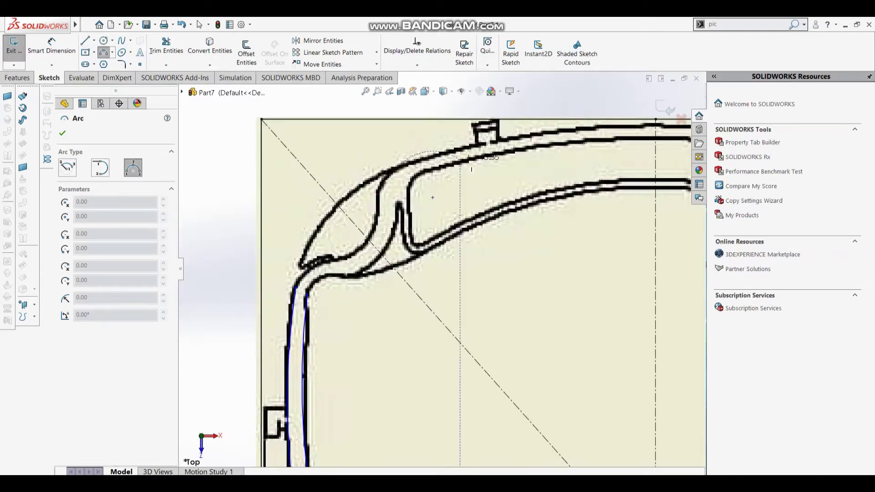
pyautogui.click(401, 162)
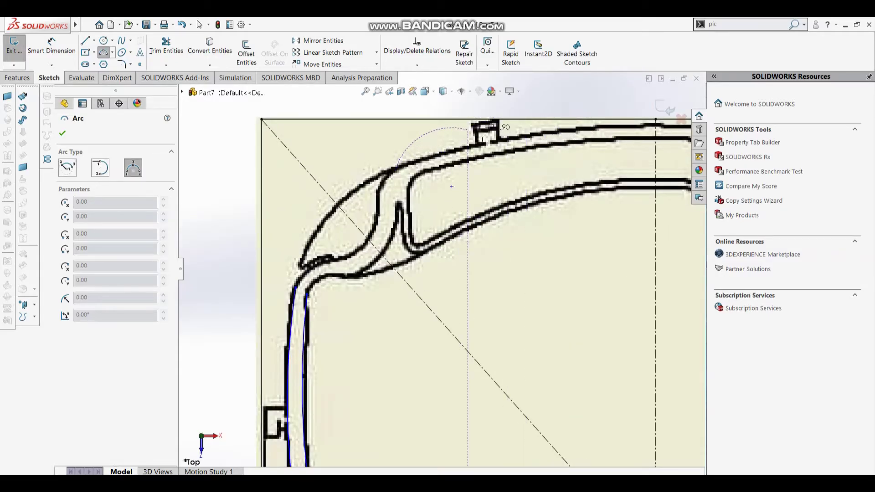
pyautogui.click(666, 135)
pyautogui.click(510, 144)
pyautogui.press('Escape')
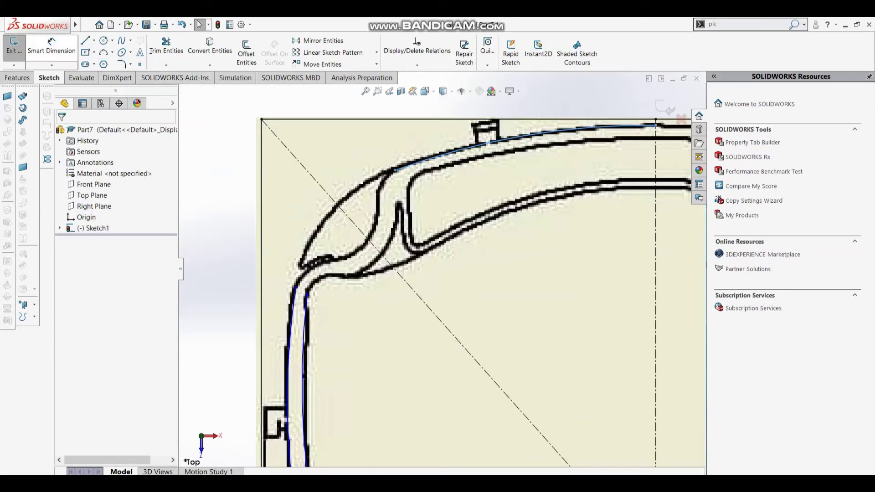
# Draw a second arc hugging the top flange edge, ending on the centreline.
pyautogui.click(103, 52)
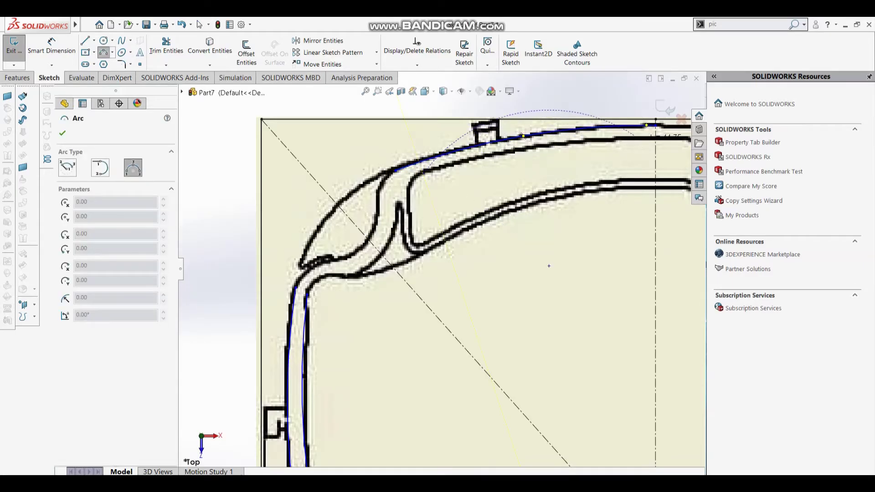
pyautogui.click(656, 120)
pyautogui.scroll(-3, 549, 126)
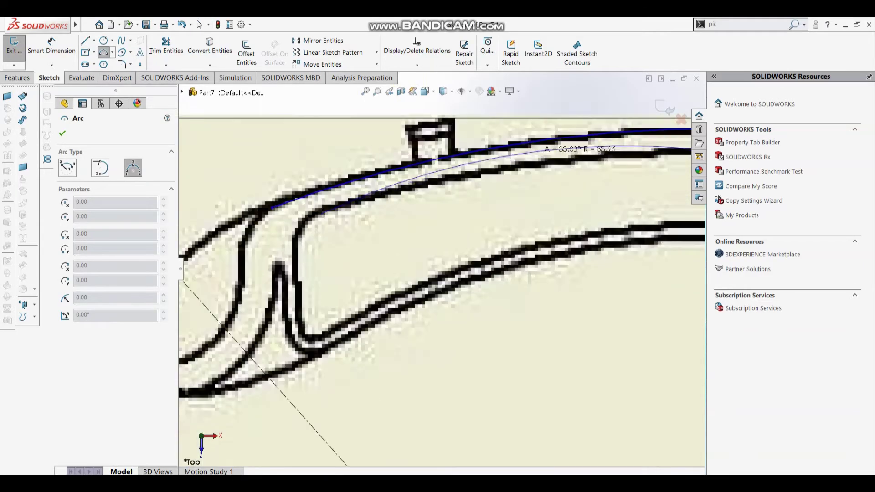
pyautogui.scroll(-2, 549, 164)
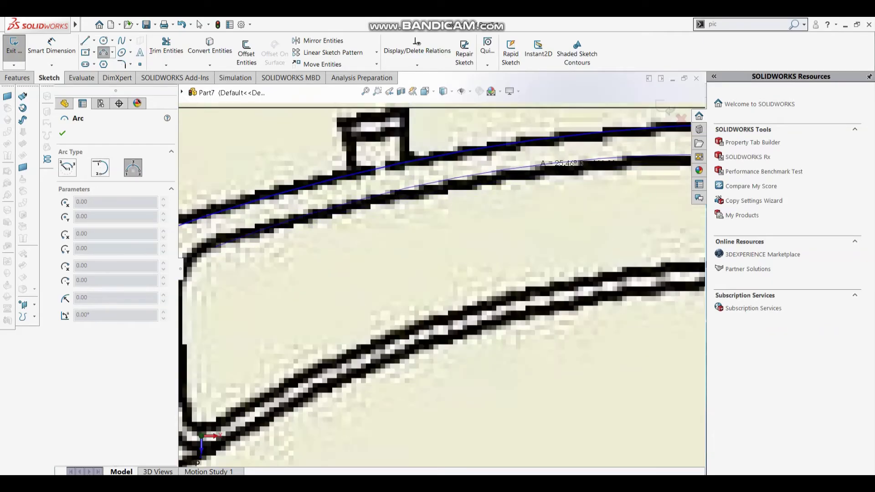
pyautogui.scroll(3, 549, 164)
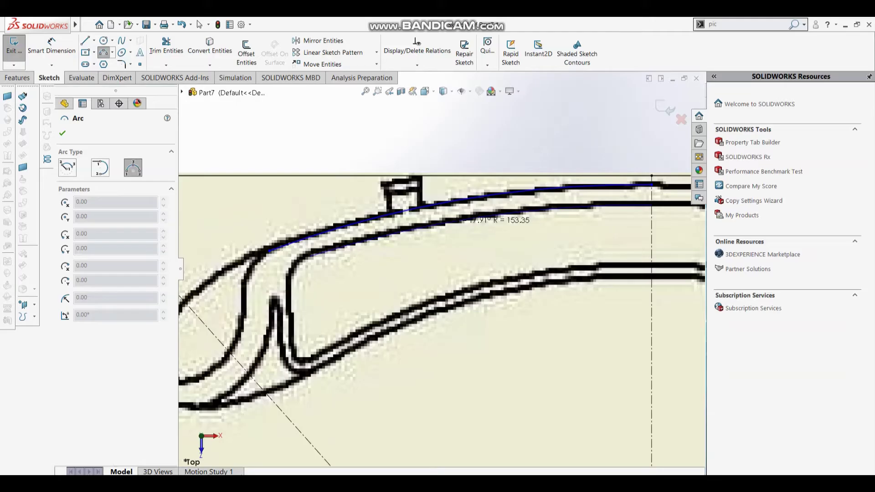
pyautogui.click(456, 223)
pyautogui.press('Escape')
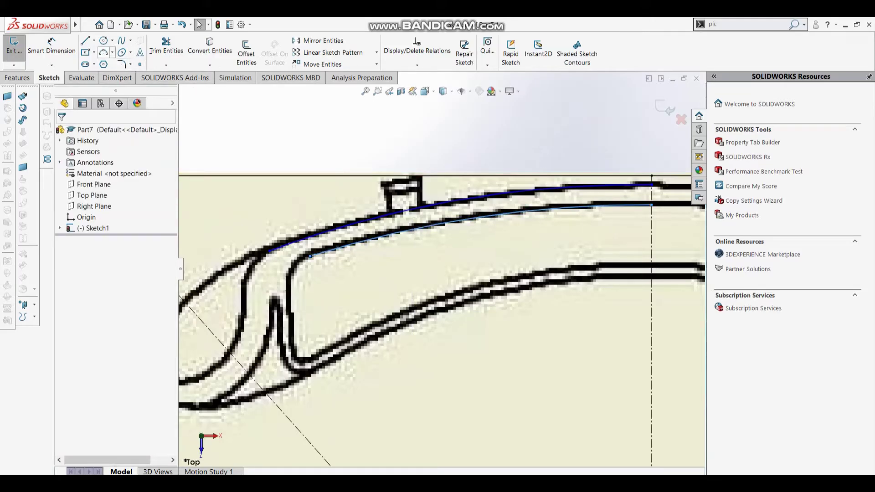
pyautogui.press('Return')
pyautogui.click(319, 351)
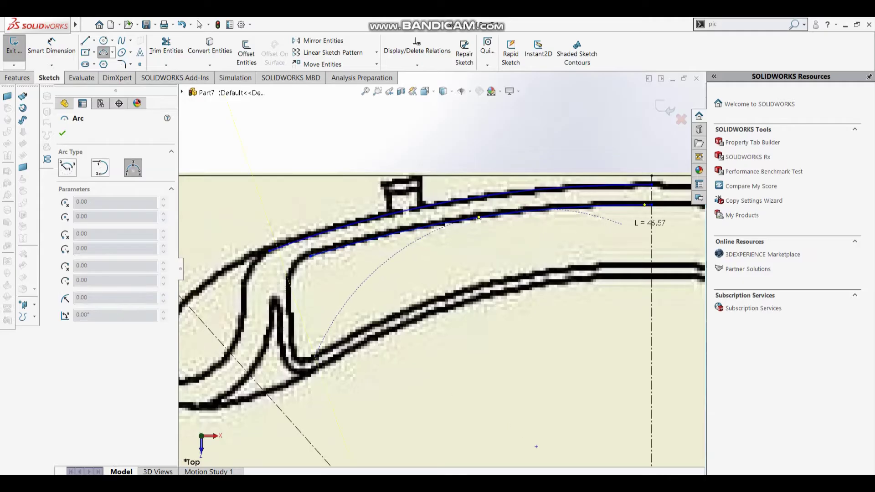
# Finish the first arc along the lower inner outline, ending at the vertical centreline.
pyautogui.click(663, 275)
pyautogui.click(476, 290)
pyautogui.press('Escape')
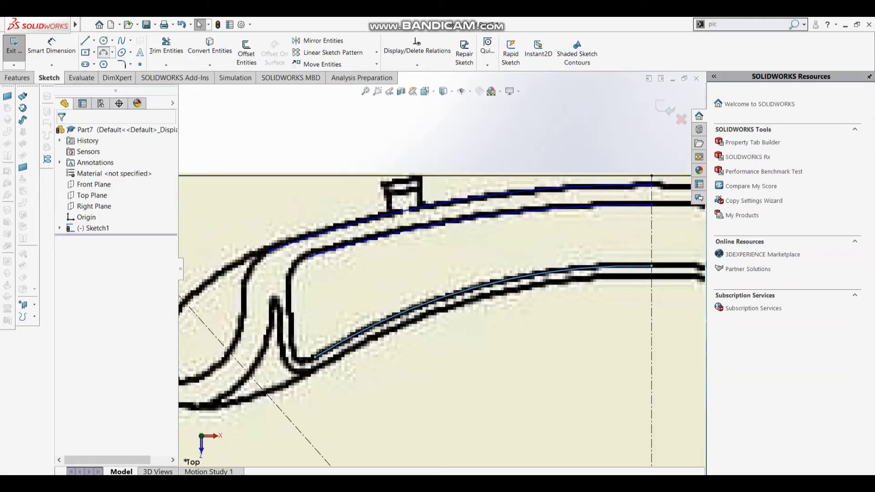
# Draw a second three-point arc from the previous arc's left end to the centreline along the lower outline.
pyautogui.press('Return')
pyautogui.click(314, 357)
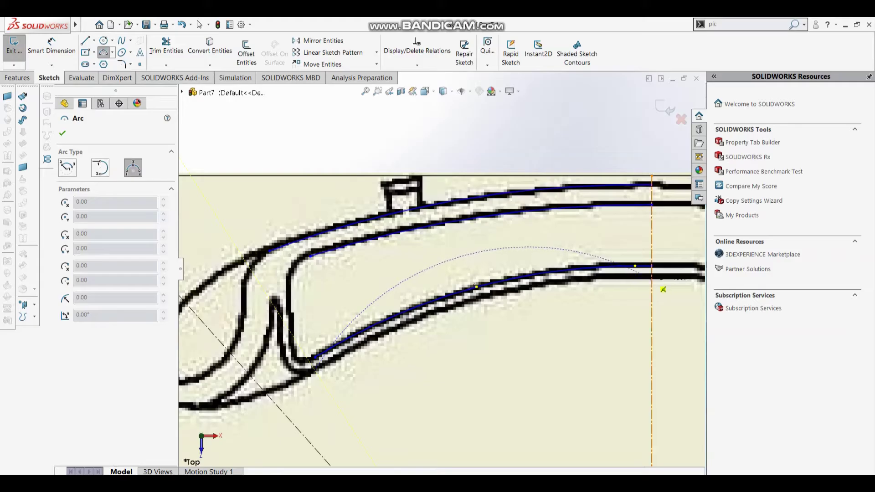
pyautogui.click(652, 266)
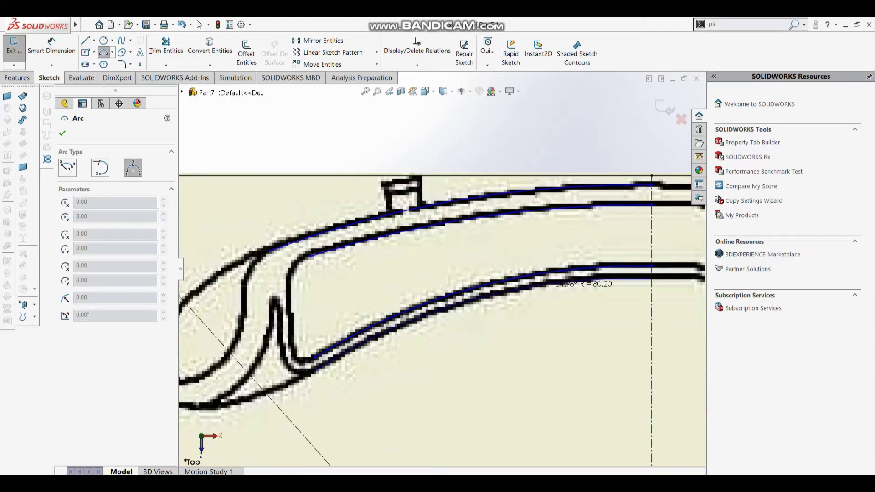
pyautogui.click(554, 280)
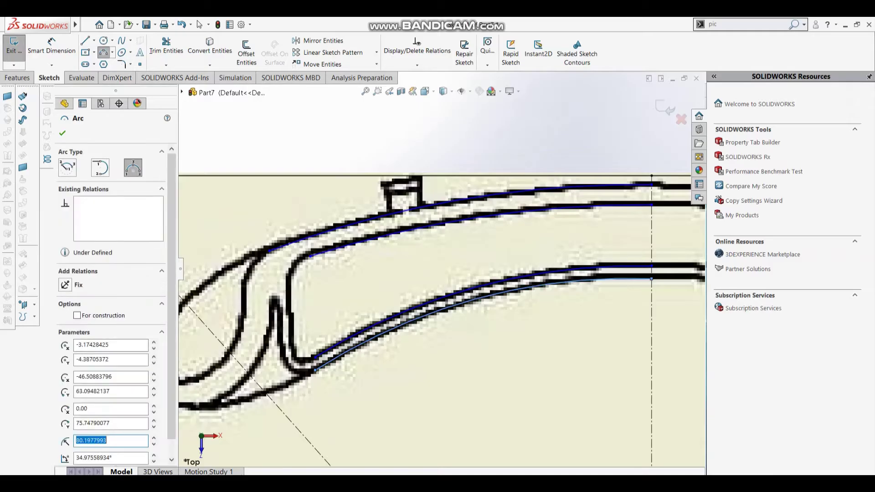
pyautogui.press('Escape')
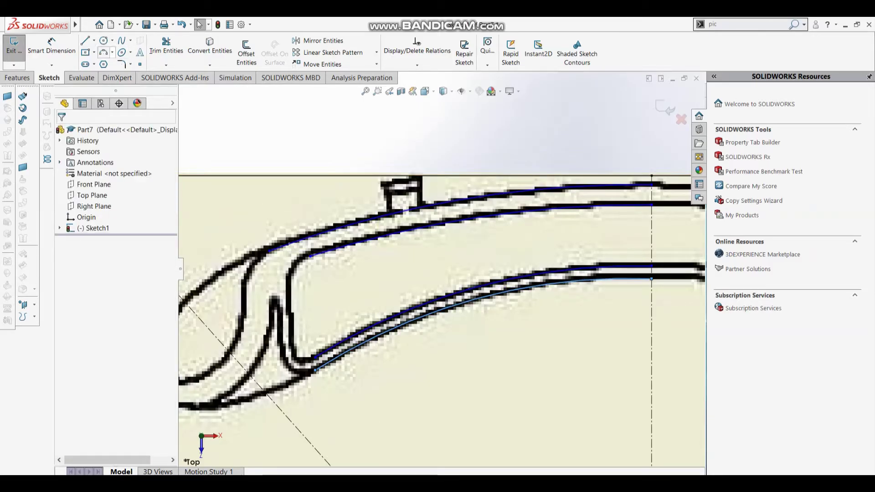
pyautogui.click(122, 40)
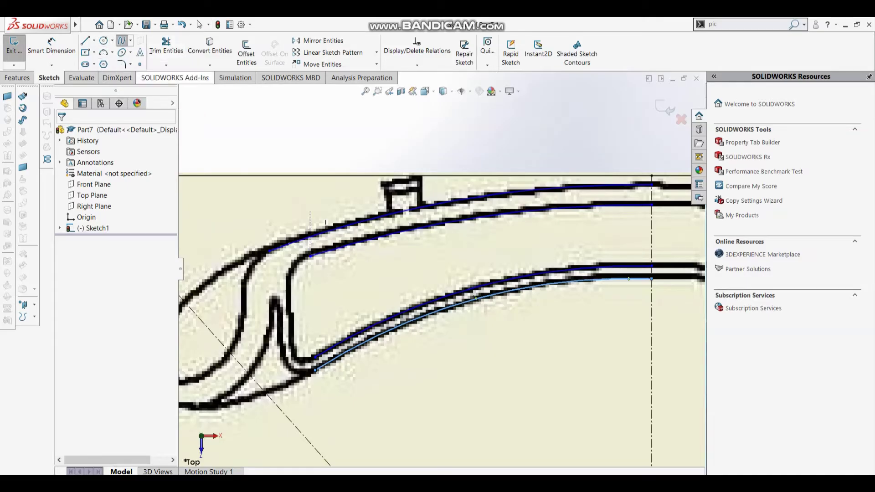
# Draw a first spline from the arc's endpoint along the rim's inner upper-left corner.
pyautogui.click(311, 257)
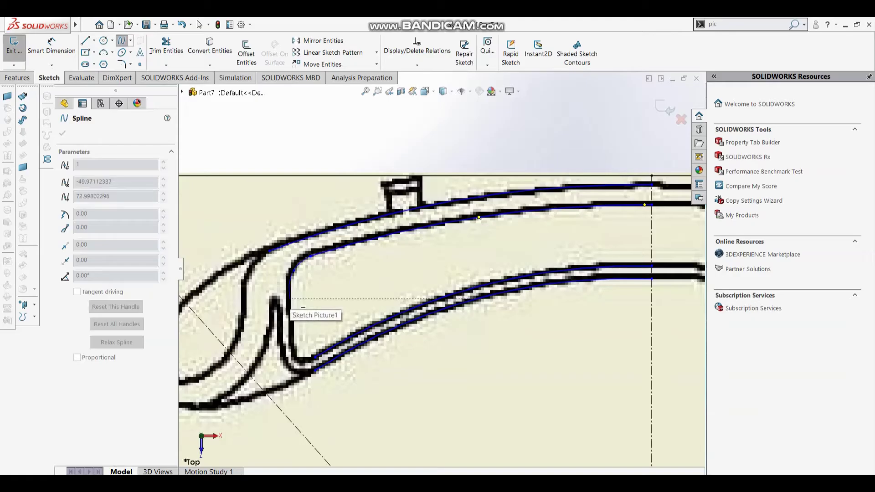
pyautogui.doubleClick(290, 299)
pyautogui.press('Escape')
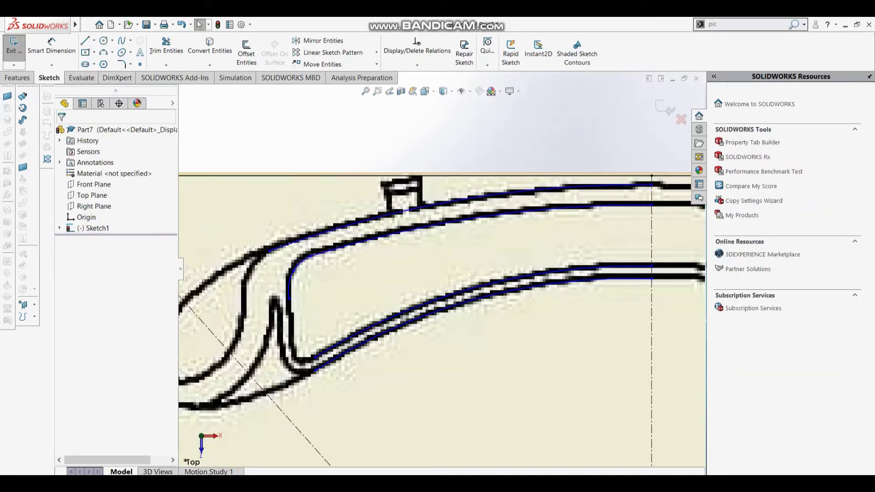
pyautogui.press('l')
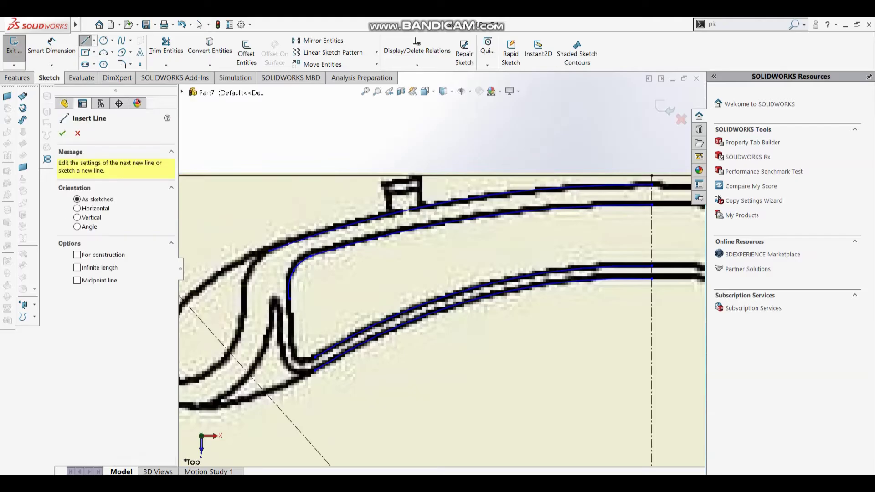
pyautogui.rightClick(301, 300)
# Check that spline with Show Curvature Combs, then delete it as unsatisfactory.
pyautogui.click(319, 296)
pyautogui.rightClick(290, 280)
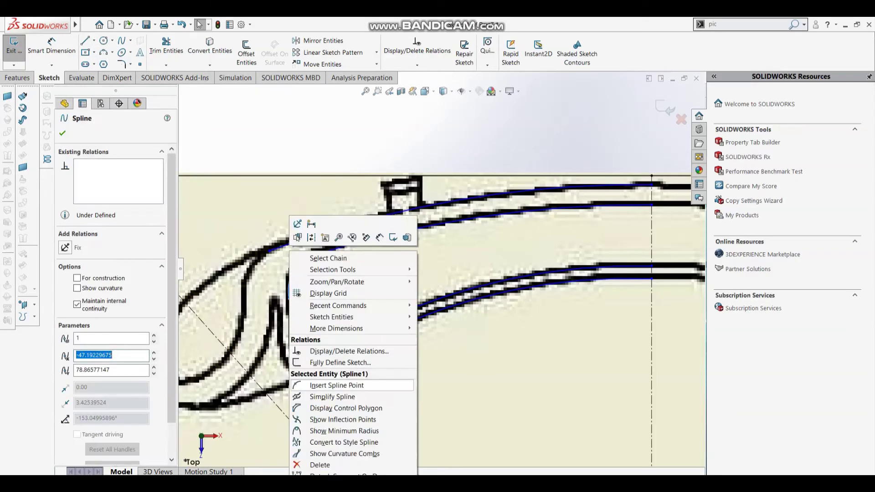
pyautogui.click(344, 453)
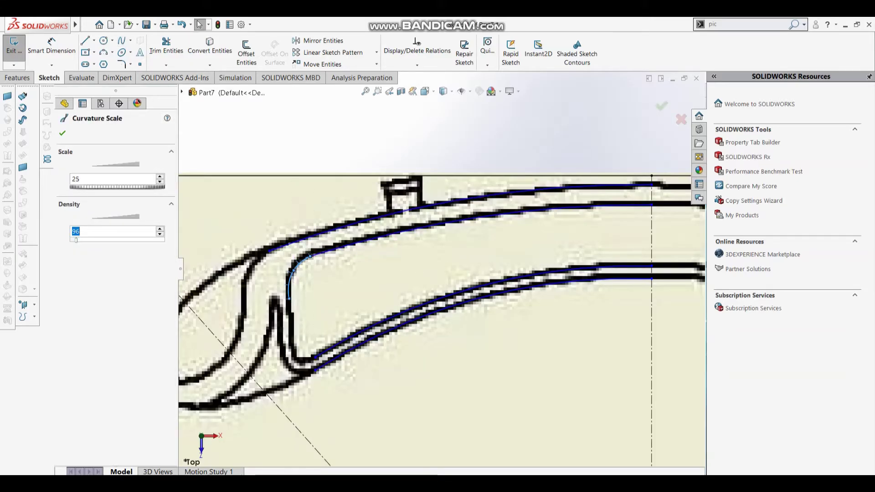
pyautogui.rightClick(290, 279)
pyautogui.click(319, 462)
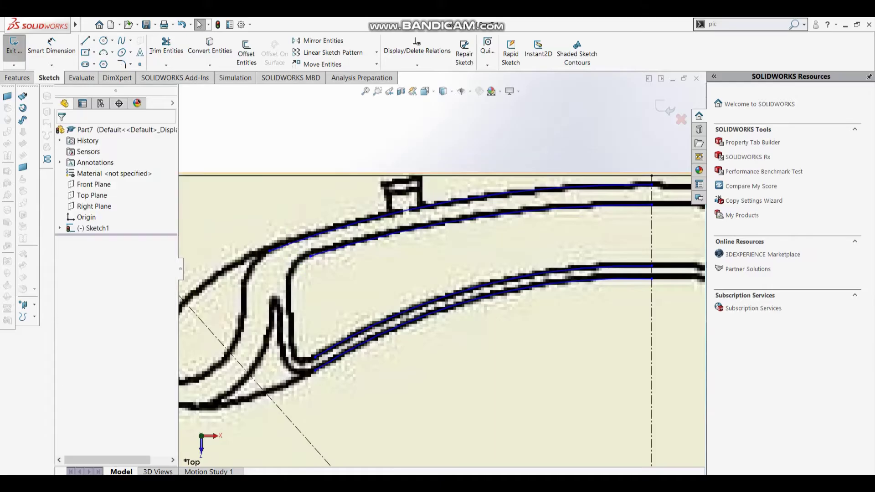
# Redraw the spline starting at the inner upper corner of the rim opening.
pyautogui.click(121, 40)
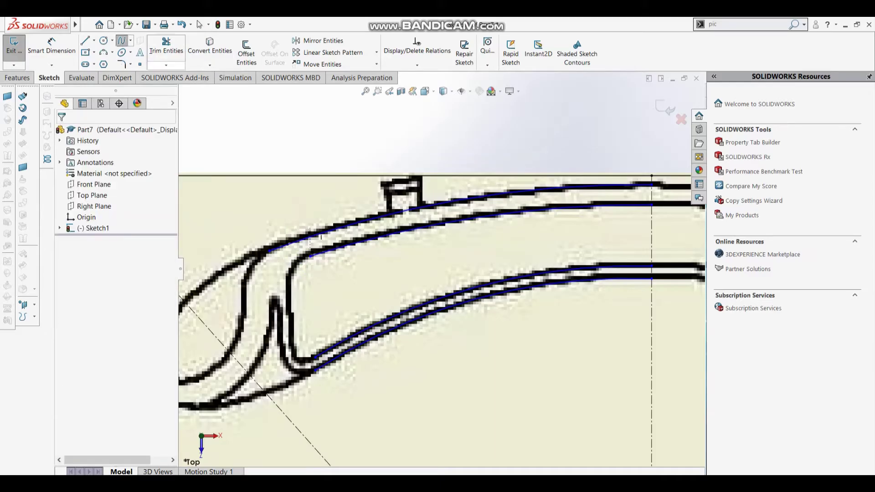
pyautogui.click(321, 267)
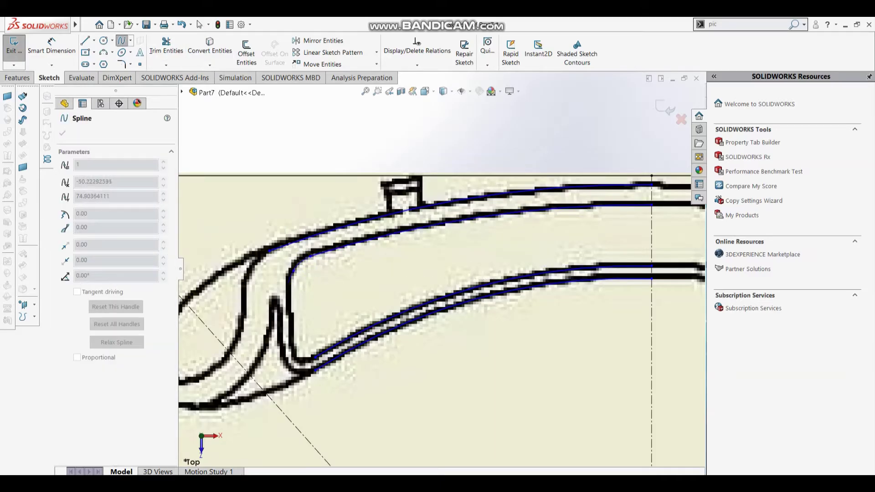
pyautogui.press('Escape')
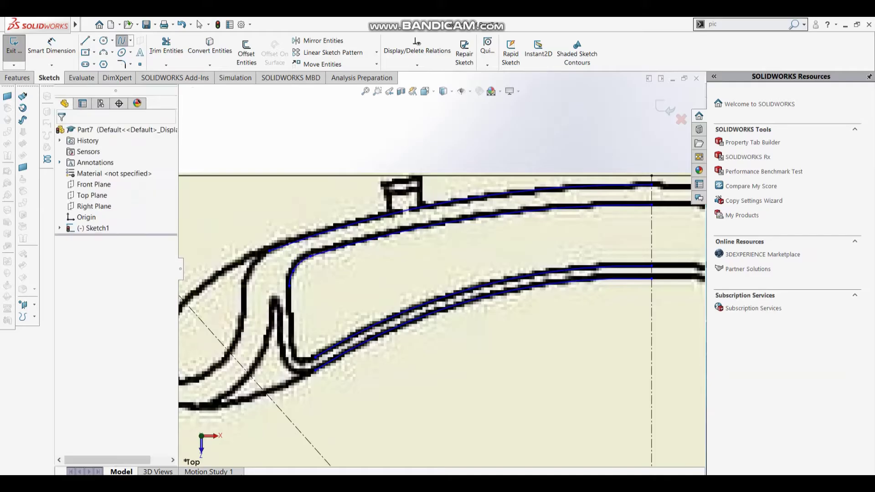
# Abandon a line down the inner left edge and begin a spline there instead.
pyautogui.press('l')
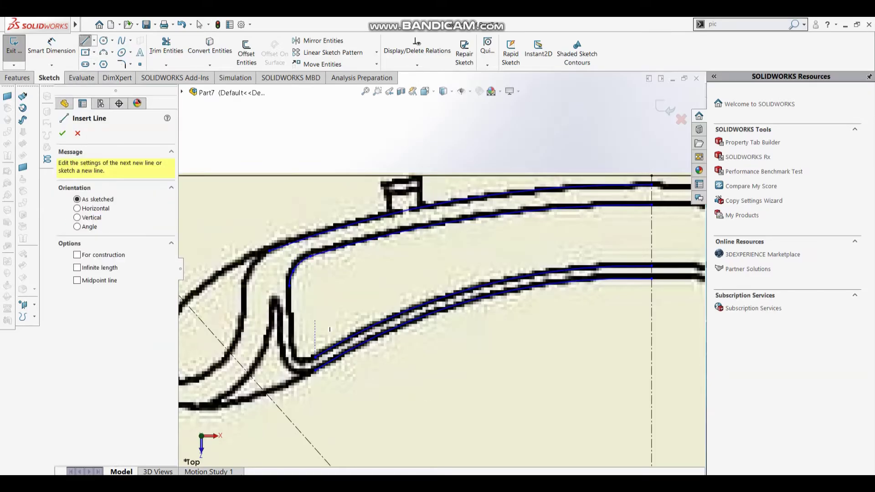
pyautogui.click(292, 273)
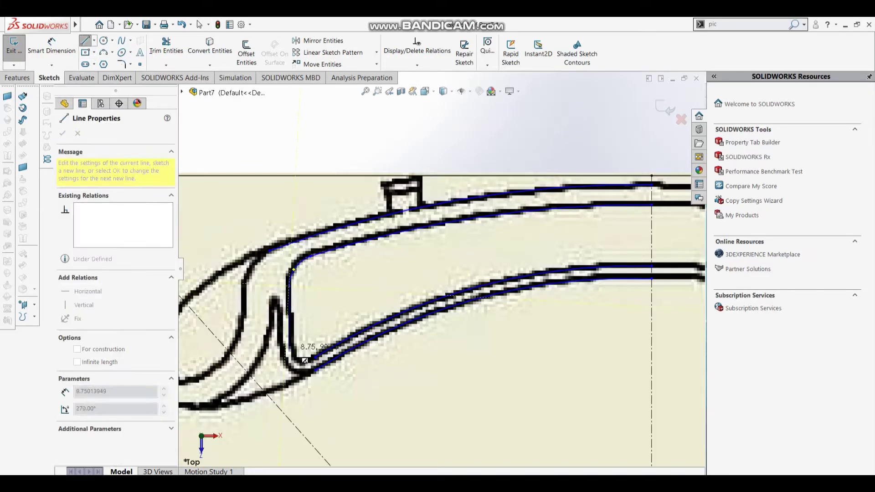
pyautogui.scroll(-2, 302, 331)
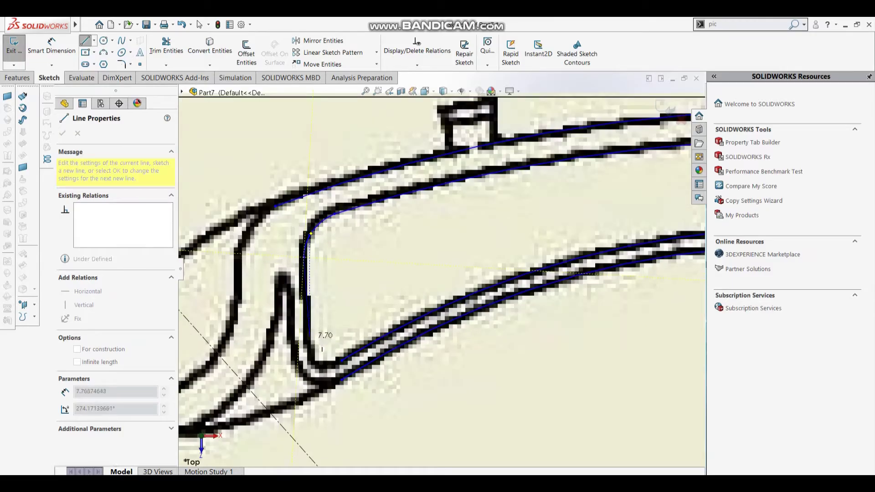
pyautogui.press('Escape')
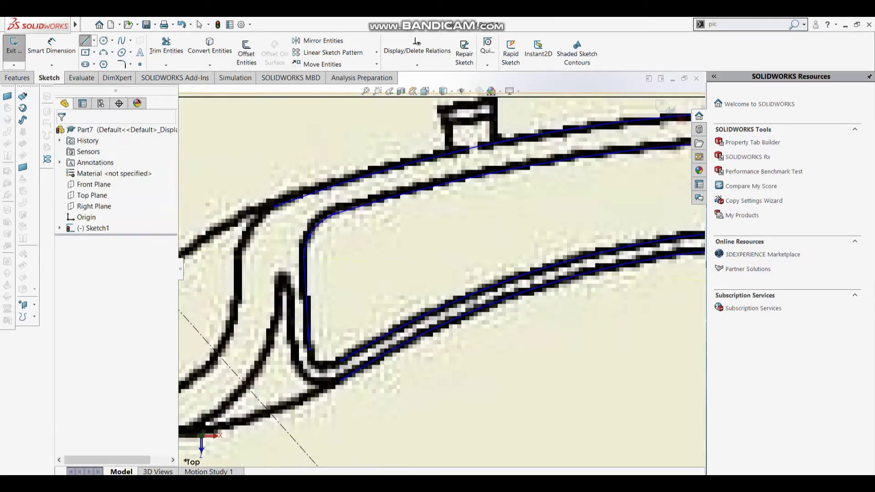
pyautogui.click(121, 40)
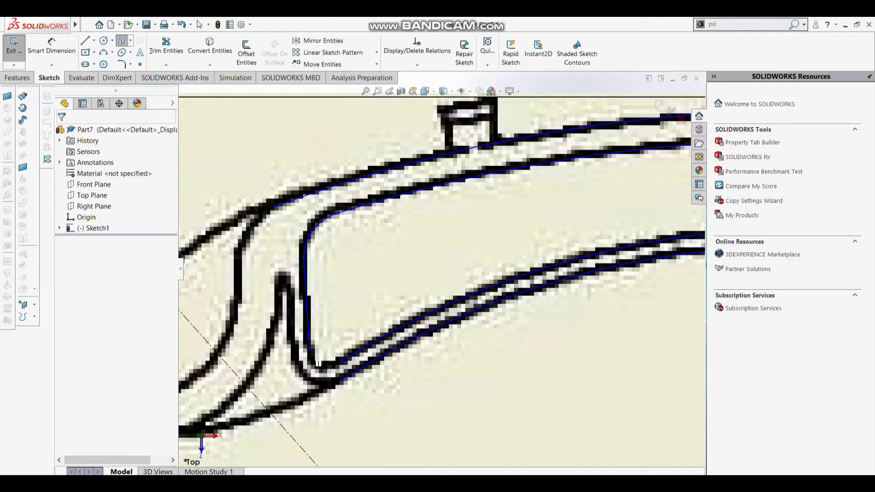
pyautogui.click(321, 362)
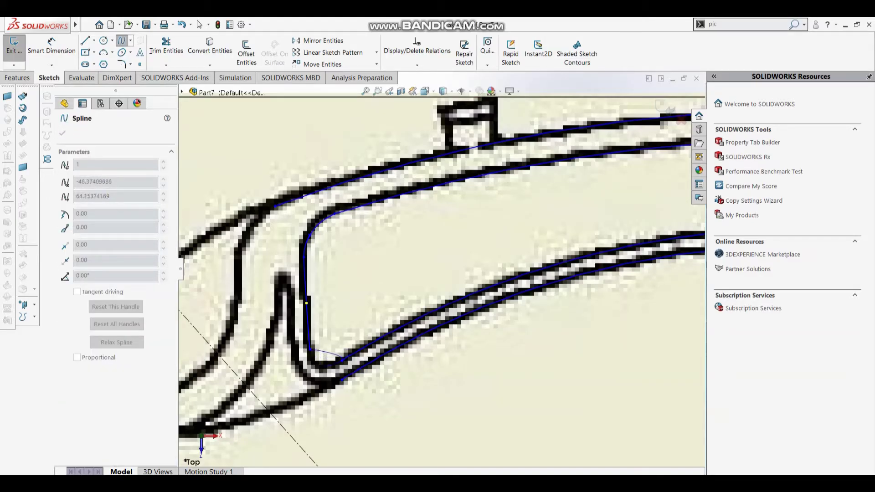
pyautogui.press('Escape')
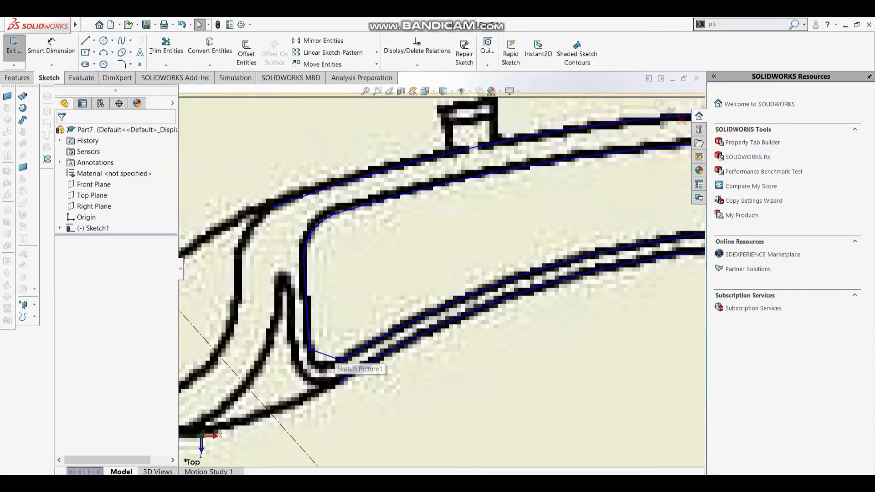
pyautogui.rightClick(328, 358)
pyautogui.click(401, 465)
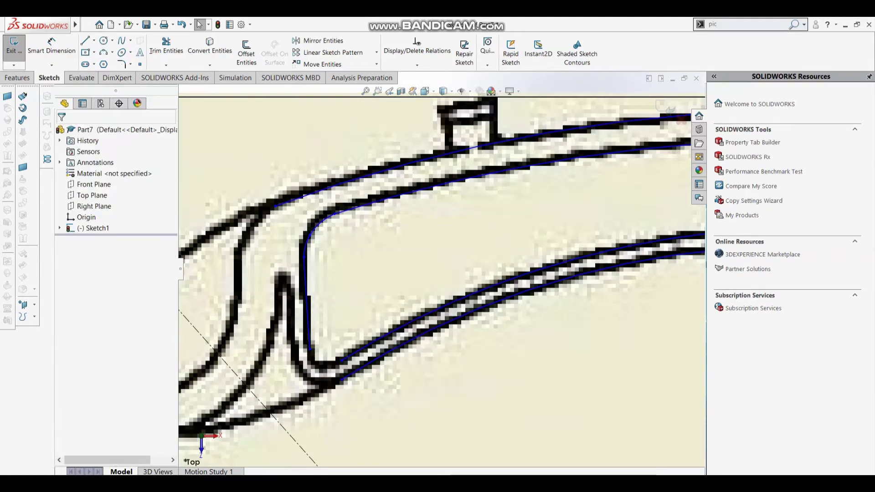
# Add spline pieces from the lower inner corner along the lip's inner outline.
pyautogui.press('Return')
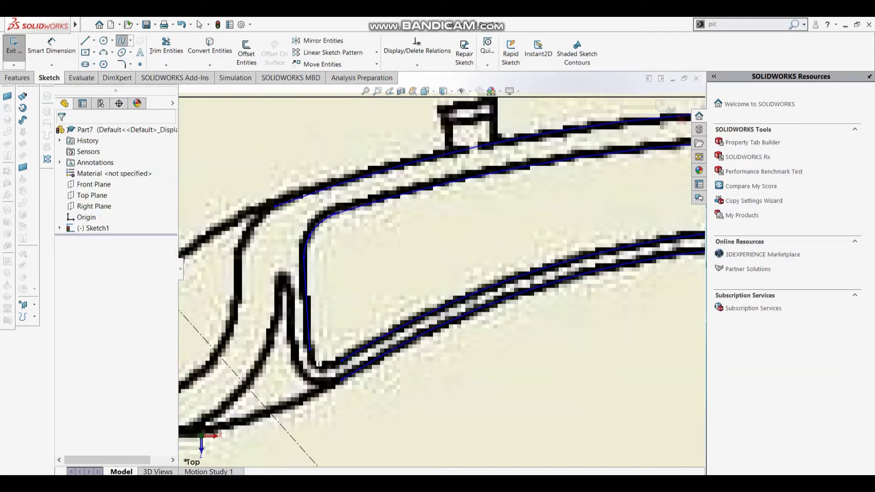
pyautogui.click(307, 303)
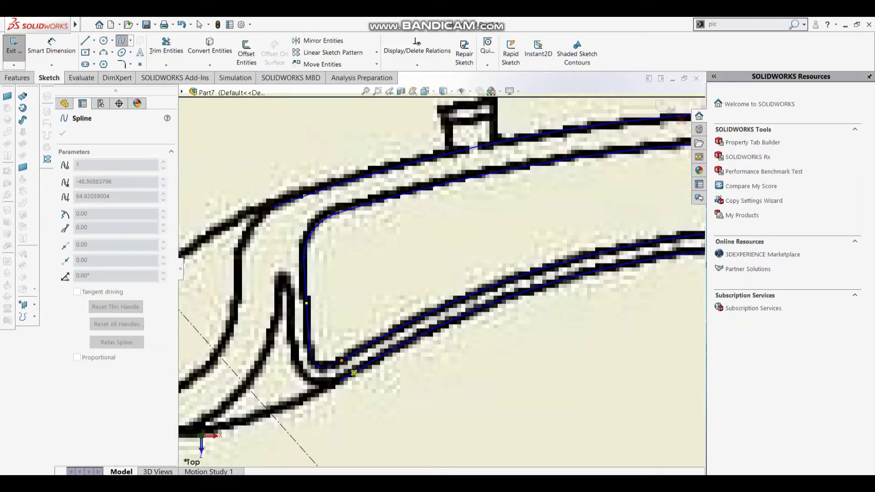
pyautogui.press('Escape')
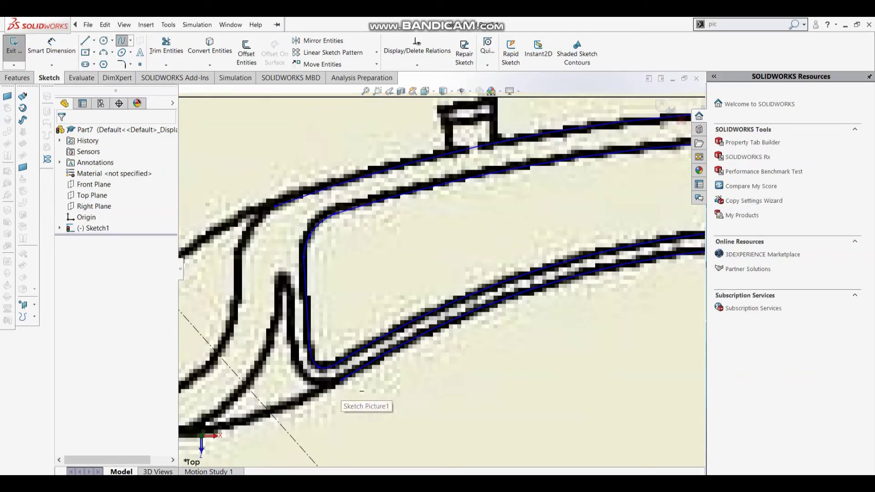
pyautogui.click(325, 390)
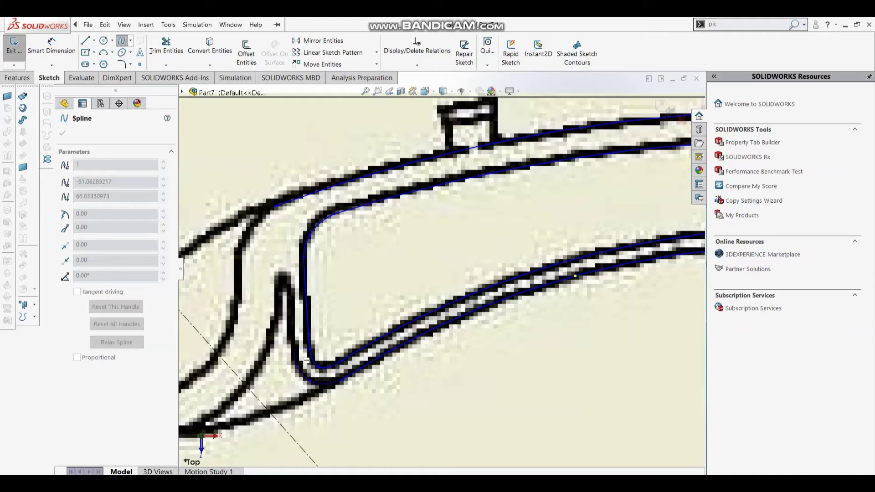
pyautogui.press('Escape')
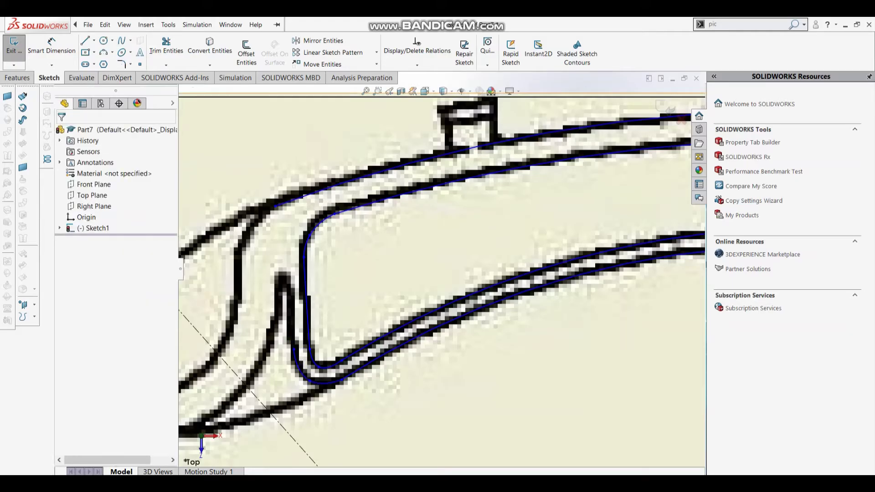
pyautogui.press('l')
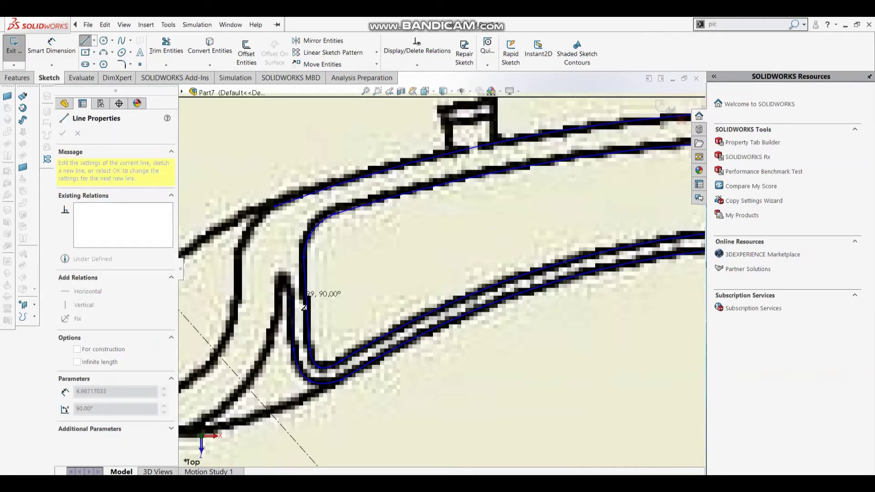
pyautogui.press('Escape')
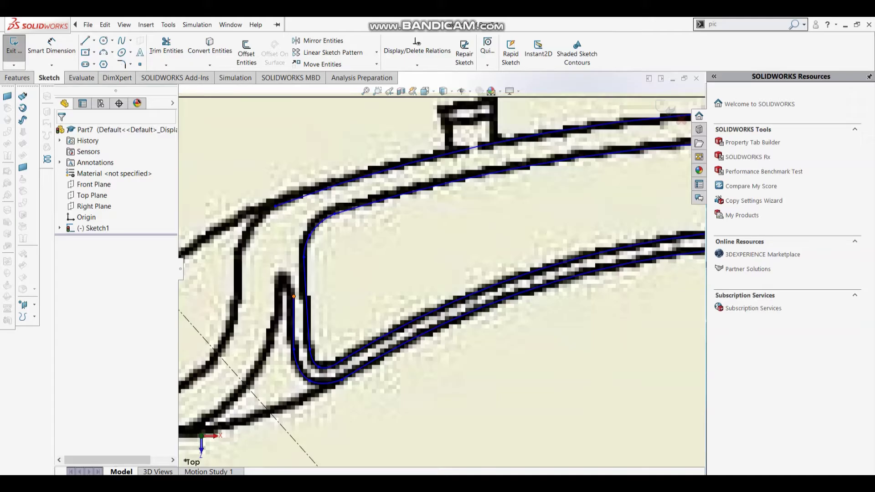
# Complete the spline from the inner-edge endpoint along the lip curve, discarding a stray line.
pyautogui.click(281, 298)
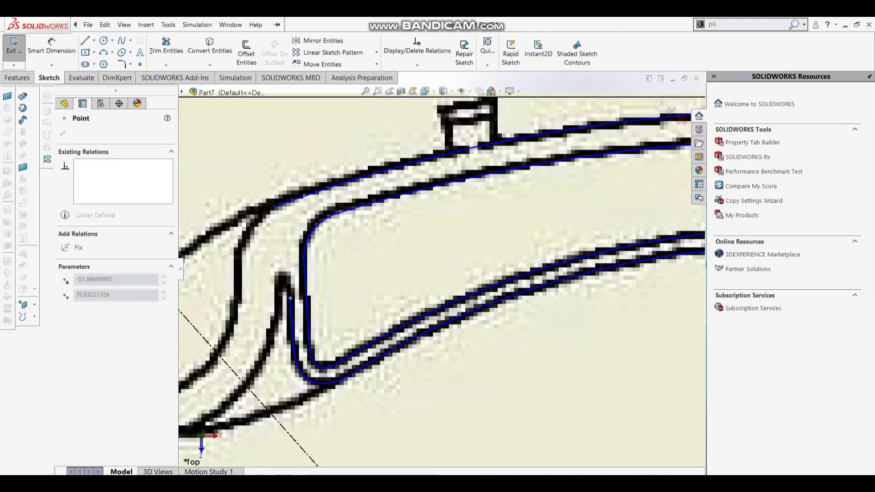
pyautogui.click(121, 40)
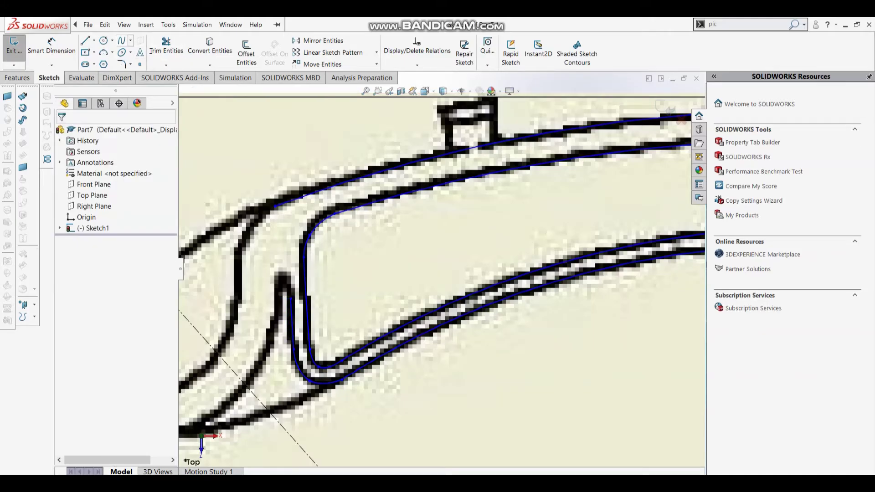
pyautogui.click(308, 310)
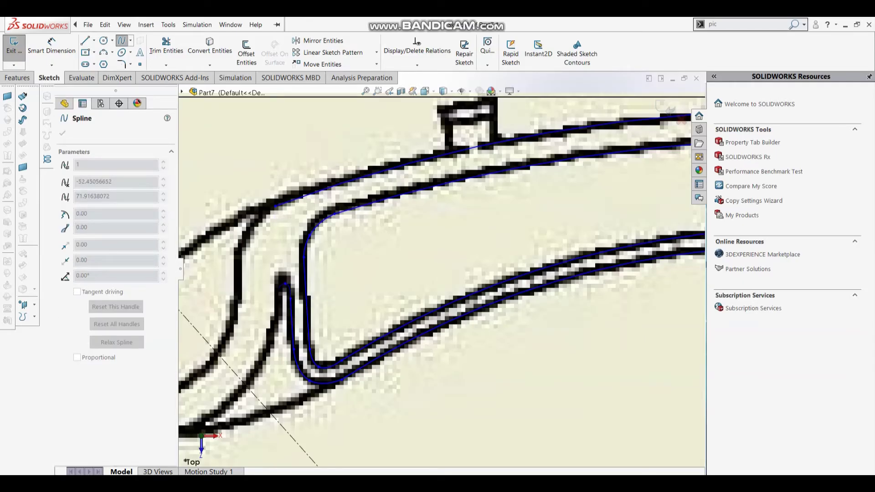
pyautogui.press('Escape')
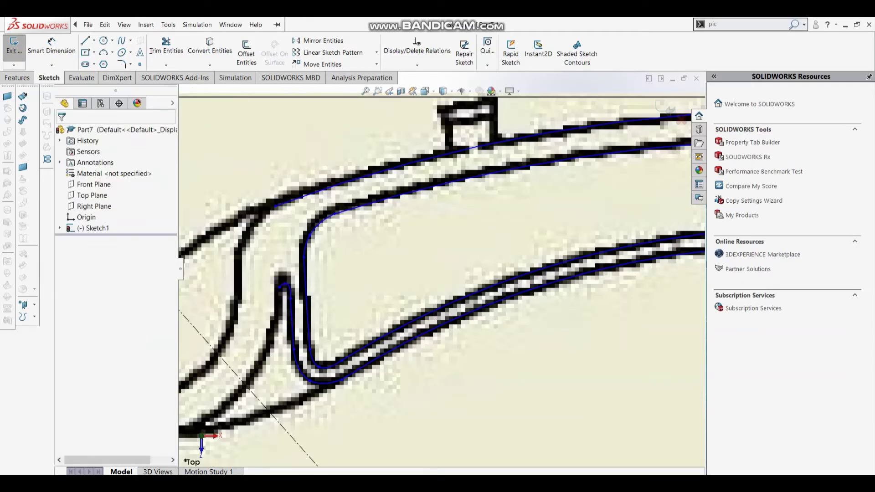
pyautogui.press('l')
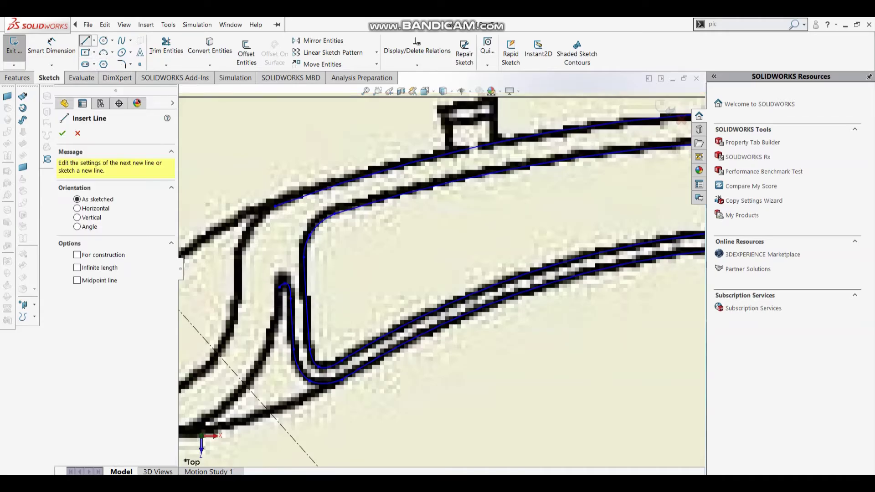
pyautogui.click(286, 284)
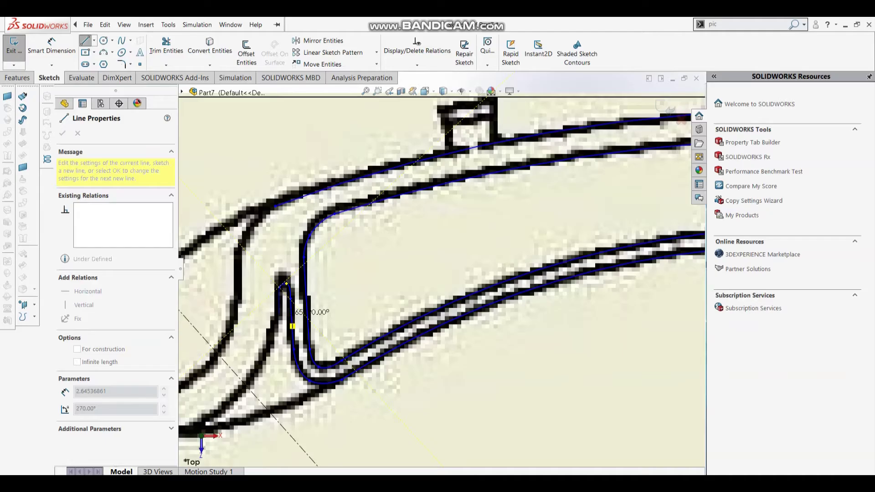
pyautogui.press('Escape')
pyautogui.press('Escape')
pyautogui.scroll(5, 440, 273)
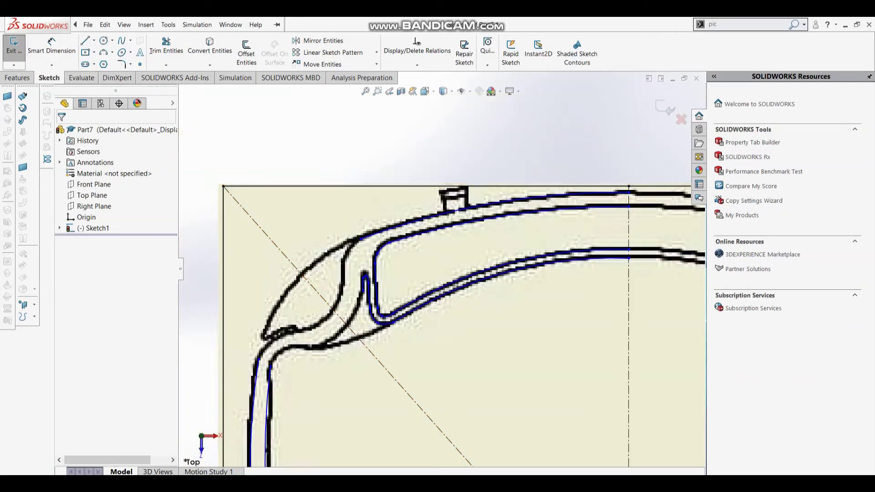
# Place a circle near the upper-left corner and drag it onto the rounded bead.
pyautogui.click(104, 40)
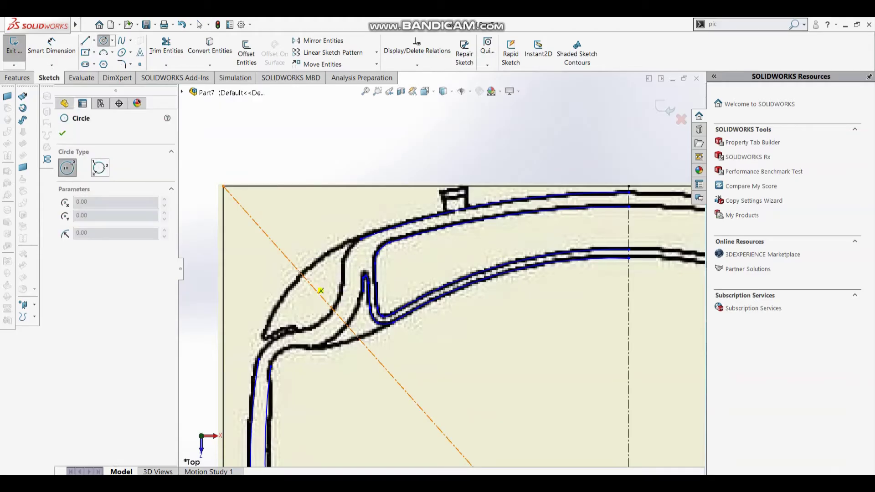
pyautogui.click(299, 279)
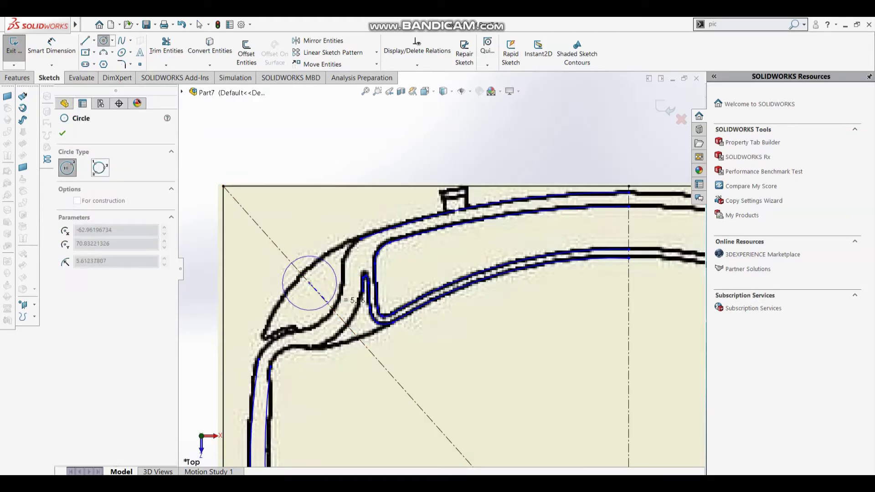
pyautogui.press('Escape')
pyautogui.click(102, 24)
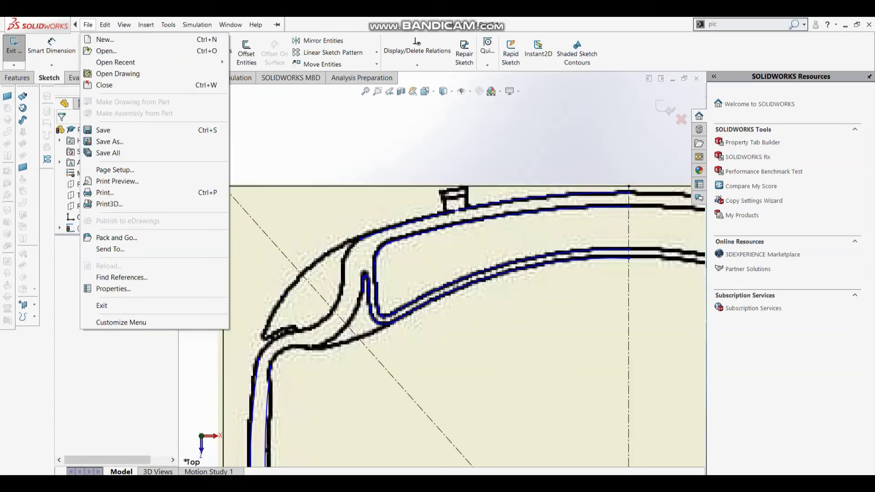
pyautogui.click(104, 40)
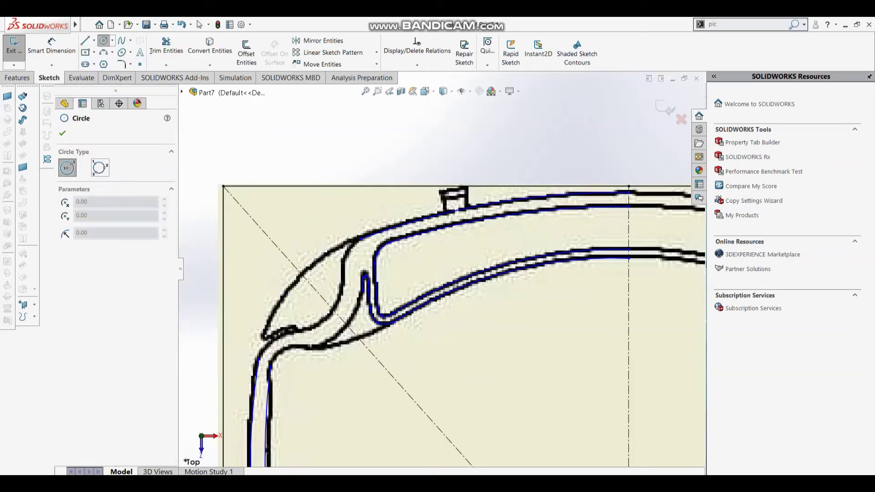
pyautogui.click(281, 223)
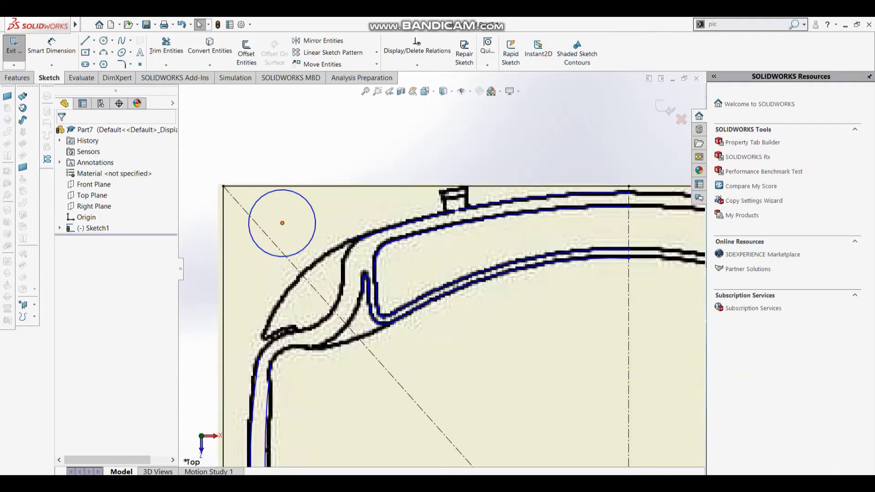
pyautogui.moveTo(282, 223); pyautogui.dragTo(305, 287)
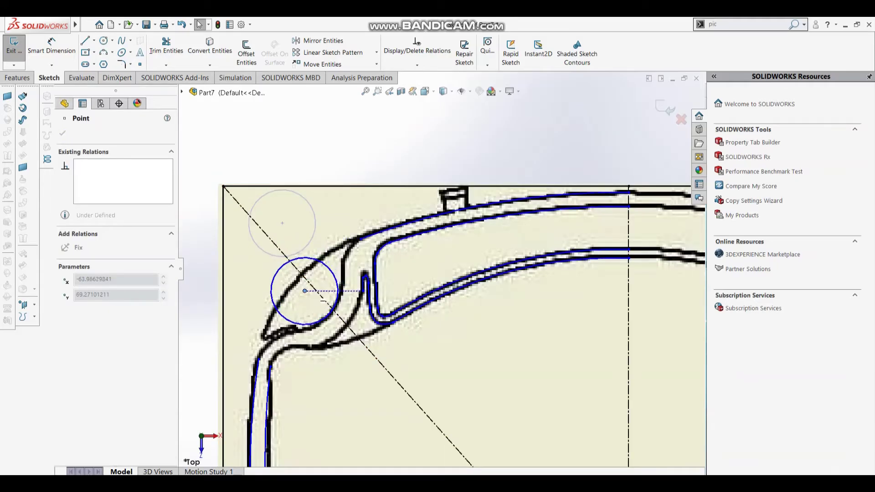
pyautogui.press('Escape')
# Dimension the bead circle at Ø15.5 and move it up to fit the bead.
pyautogui.click(52, 45)
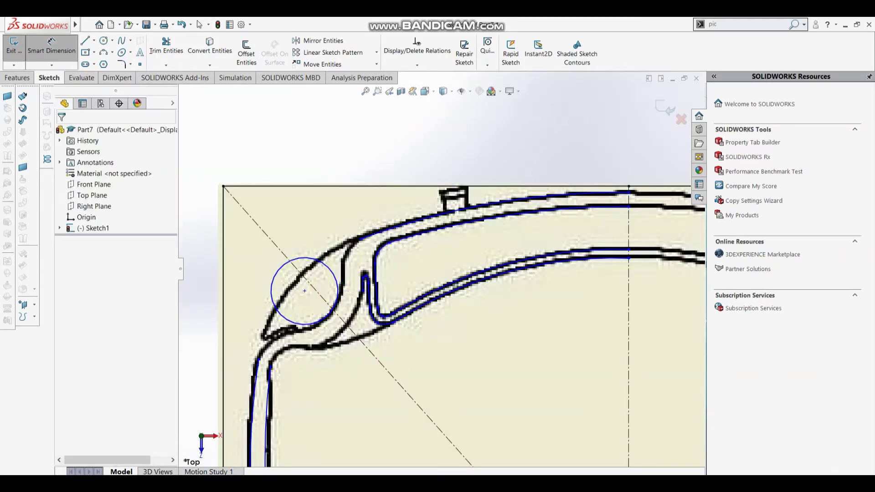
pyautogui.click(319, 262)
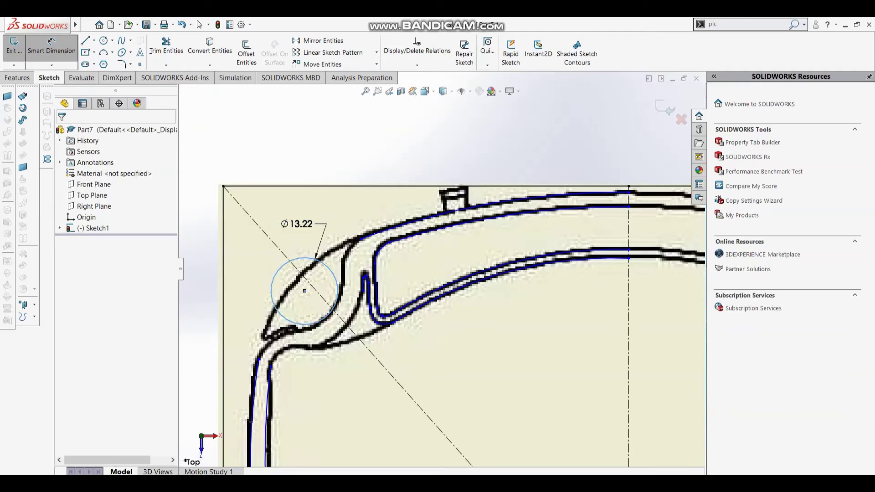
pyautogui.click(298, 224)
pyautogui.write('15.5')
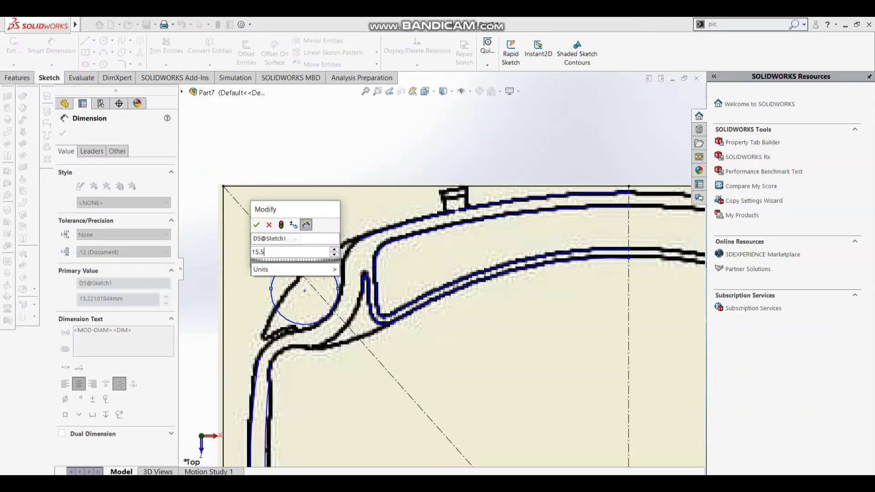
pyautogui.press('Return')
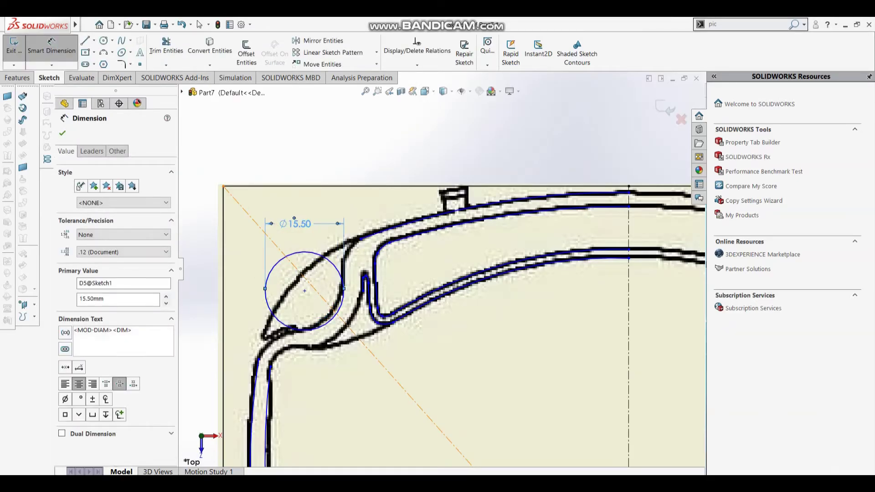
pyautogui.press('Escape')
pyautogui.moveTo(304, 290); pyautogui.dragTo(303, 287)
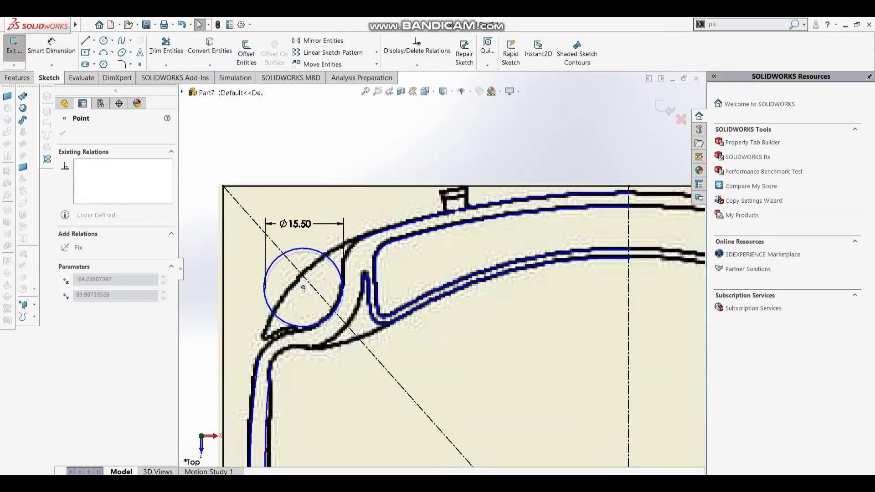
# Change the circle's diameter to 17.5 and nudge it up-left over the bead.
pyautogui.click(292, 219)
pyautogui.doubleClick(292, 216)
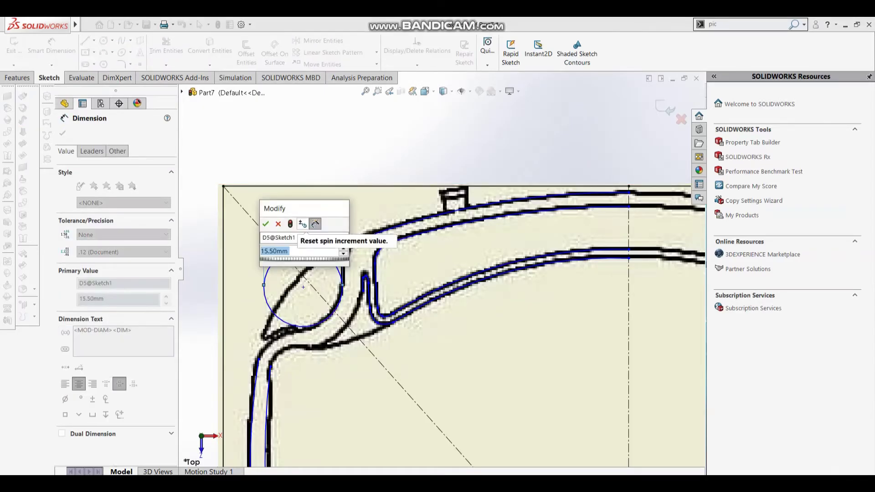
pyautogui.write('17.5')
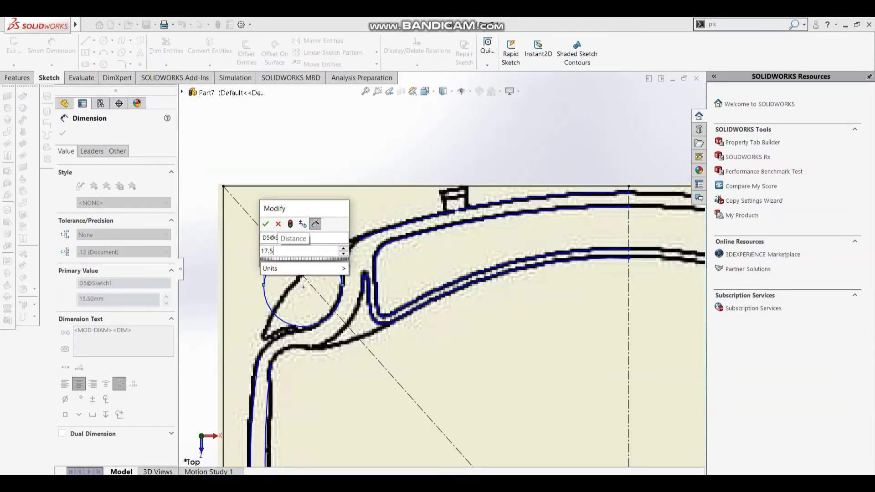
pyautogui.press('Return')
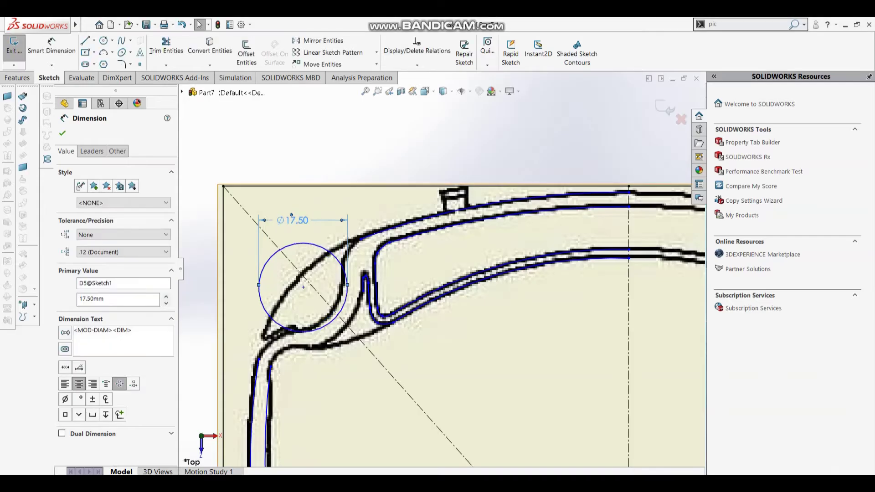
pyautogui.moveTo(302, 287); pyautogui.dragTo(300, 283)
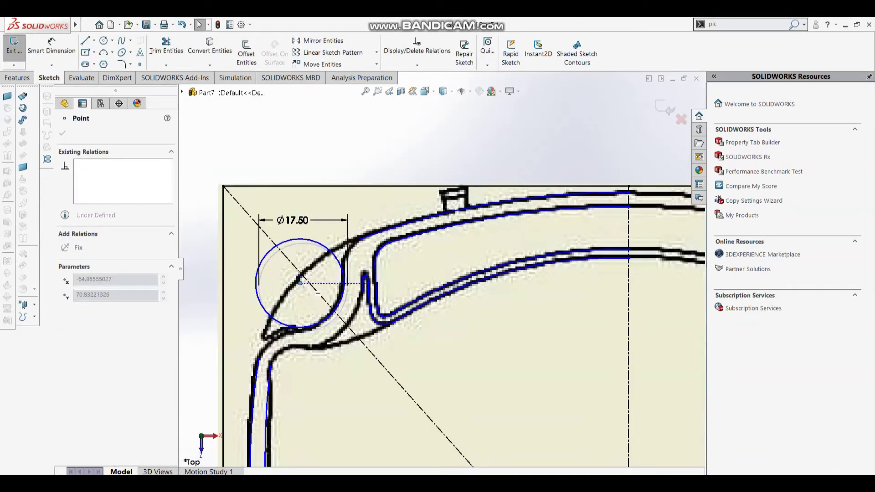
# Set the diameter to 16.5 and nudge the circle's centre down-right onto the bead.
pyautogui.click(290, 217)
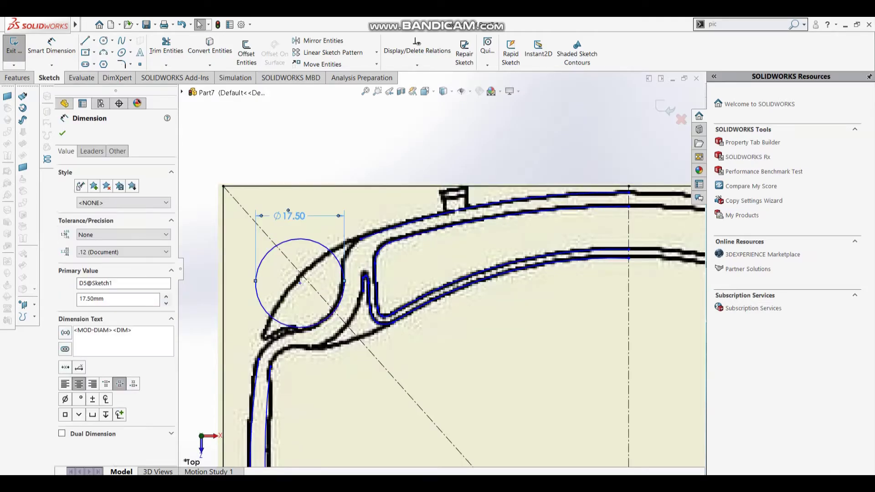
pyautogui.doubleClick(288, 214)
pyautogui.write('16.5')
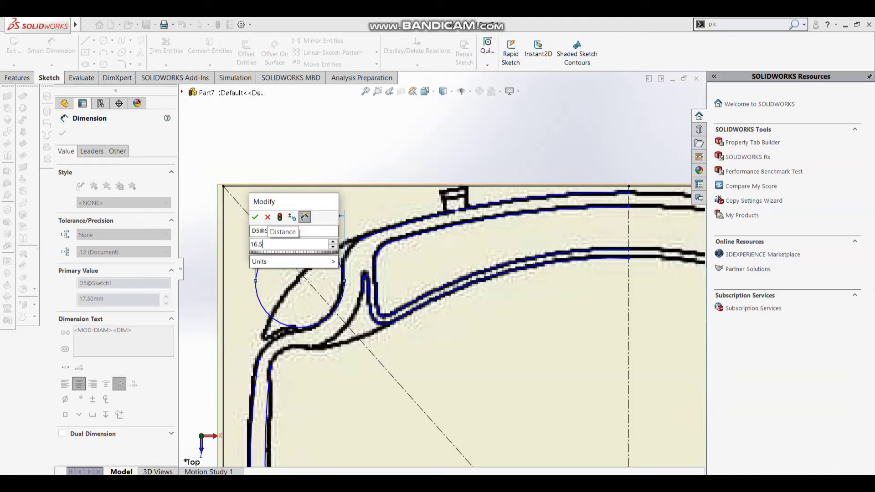
pyautogui.press('Return')
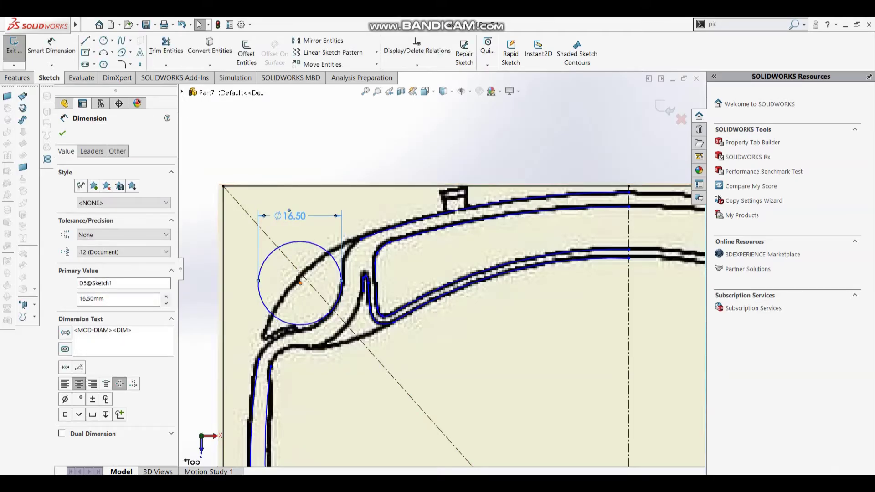
pyautogui.click(299, 282)
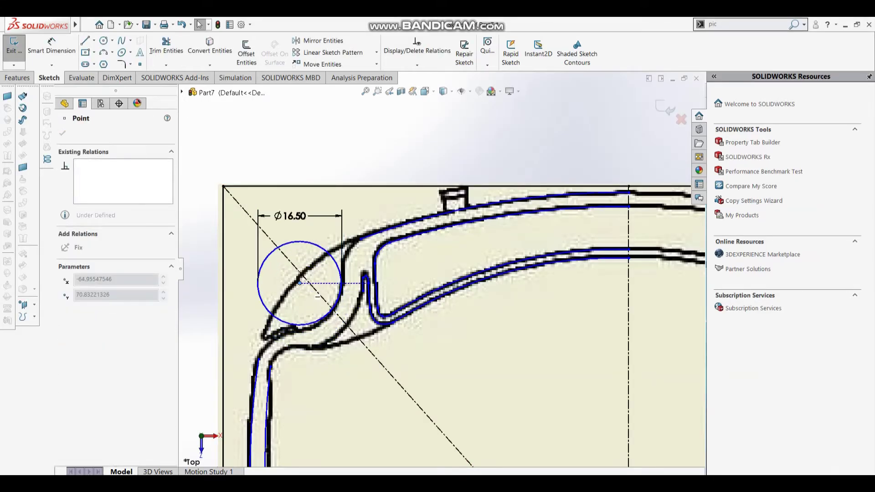
pyautogui.moveTo(299, 283); pyautogui.dragTo(300, 286)
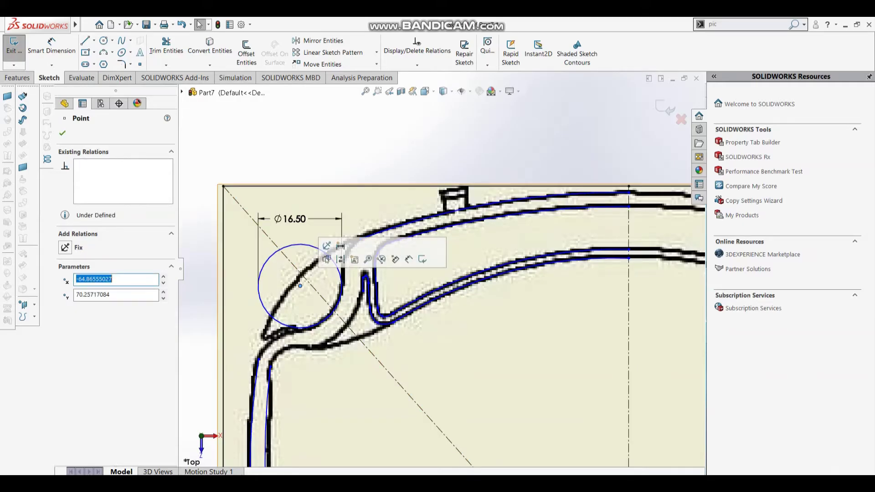
pyautogui.click(87, 24)
# Draw an outer circle concentric with the Ø16.50 bead circle.
pyautogui.click(104, 40)
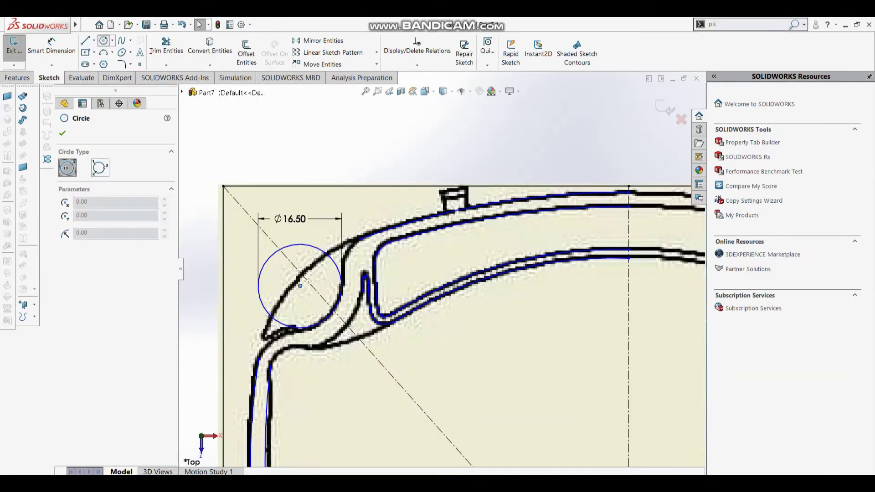
pyautogui.click(300, 286)
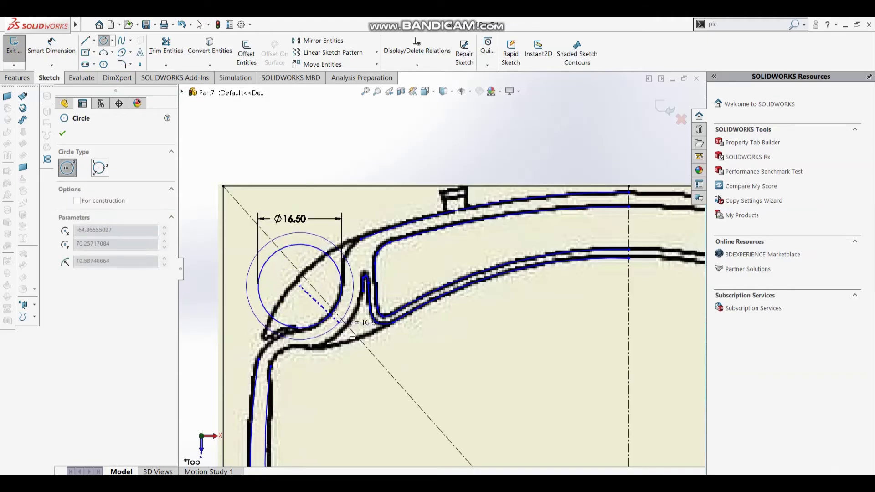
pyautogui.click(344, 326)
pyautogui.press('Escape')
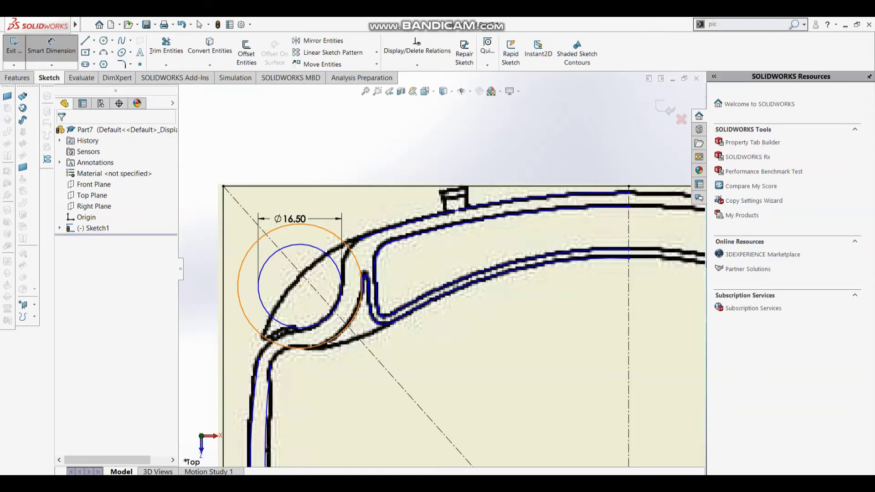
# Dimension the outer circle at Ø24.5 and pan to frame both corner circles.
pyautogui.click(238, 285)
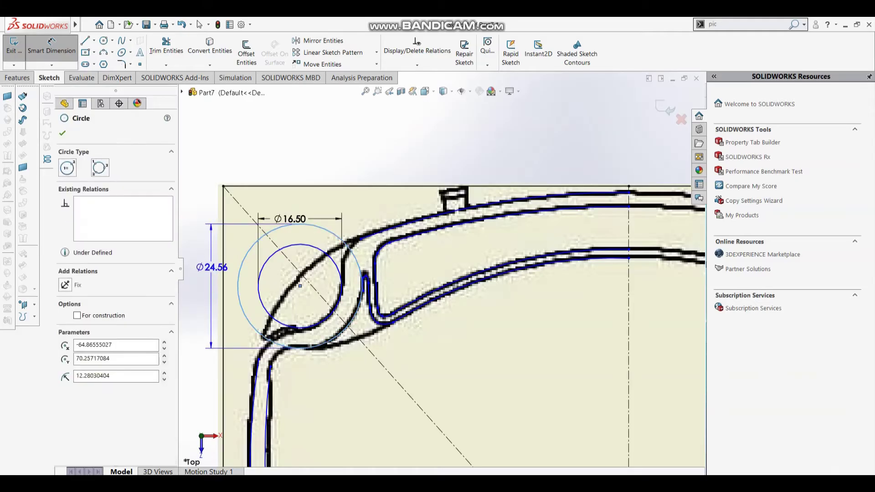
pyautogui.click(204, 277)
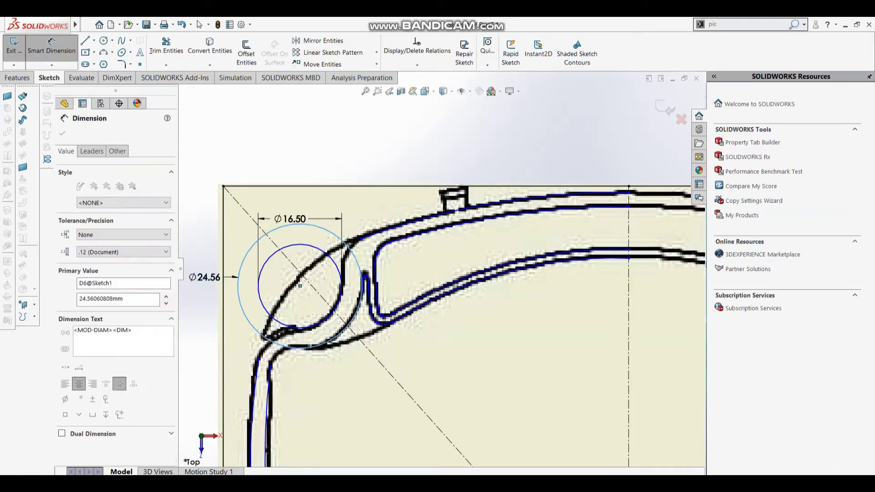
pyautogui.write('24.5')
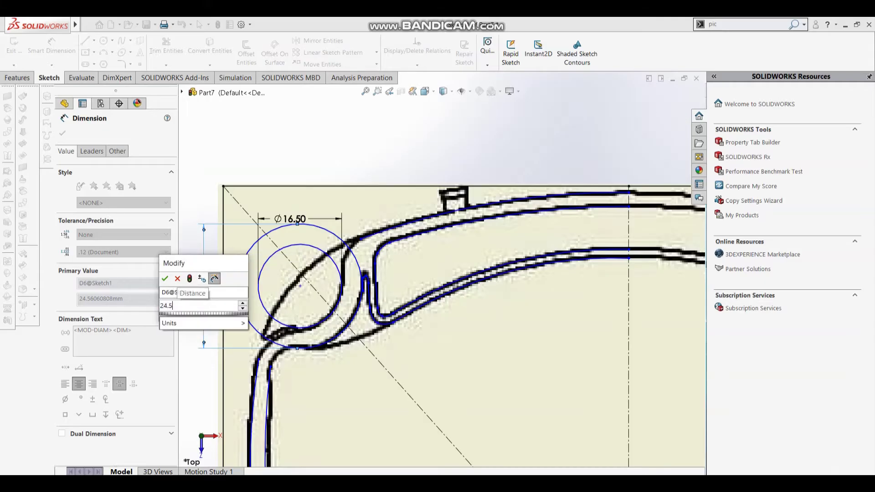
pyautogui.press('Return')
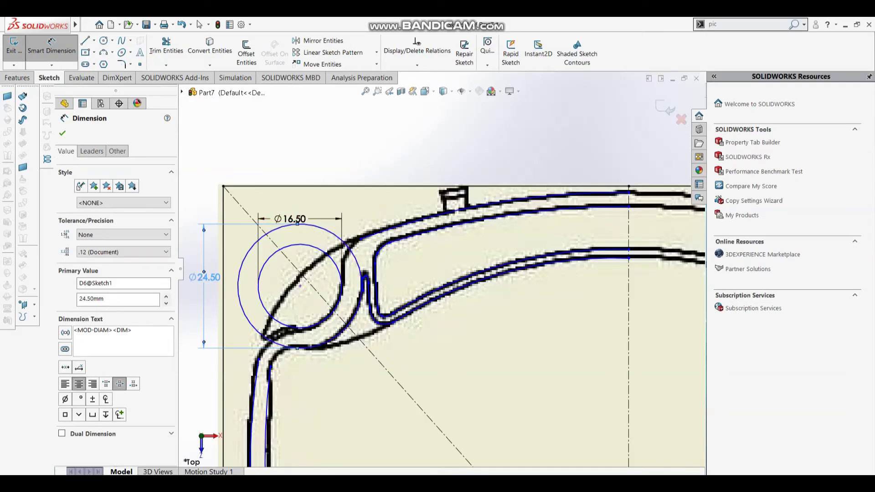
pyautogui.scroll(2, 449, 272)
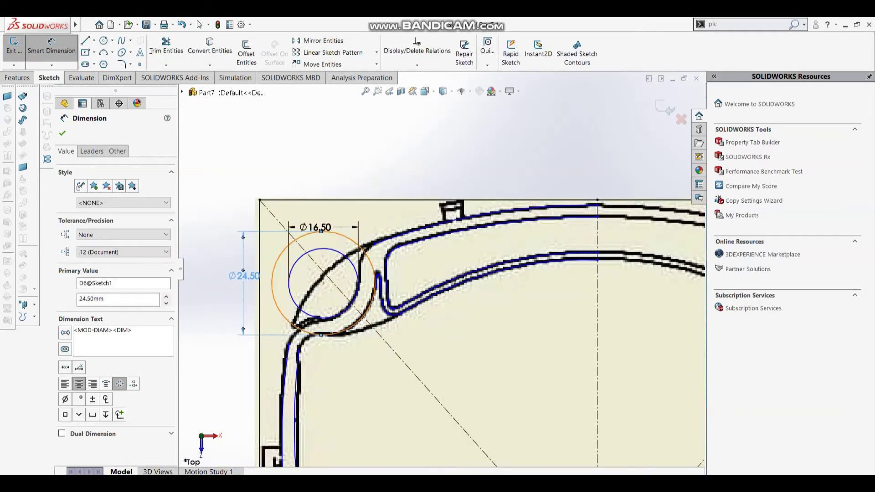
pyautogui.scroll(-1, 312, 153)
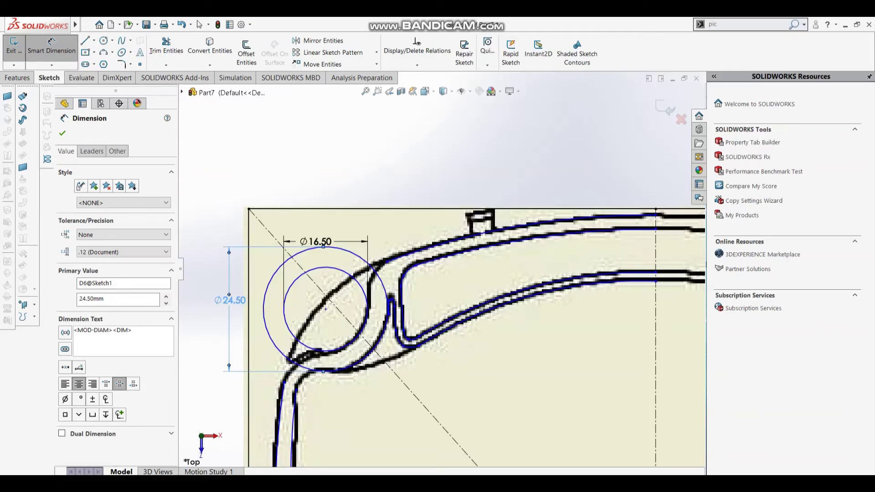
pyautogui.keyDown('ctrl'); pyautogui.moveTo(455, 318); pyautogui.dragTo(481, 292, button='middle'); pyautogui.keyUp('ctrl')
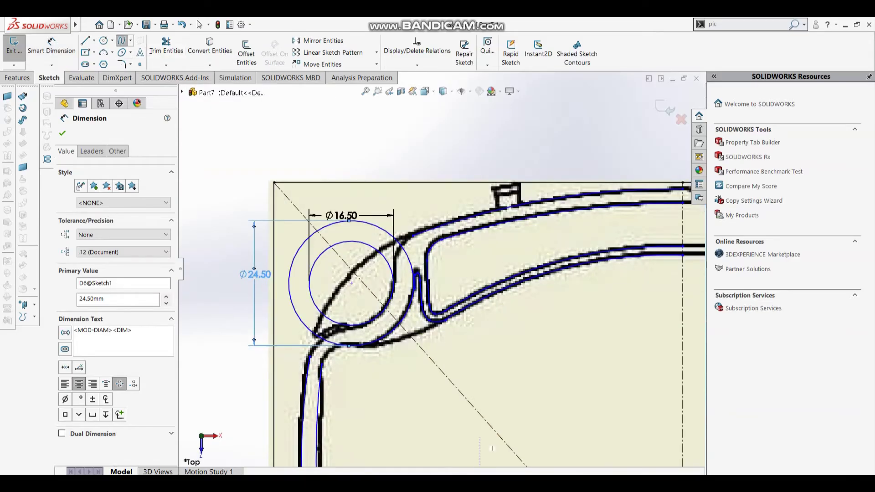
pyautogui.scroll(-1, 492, 449)
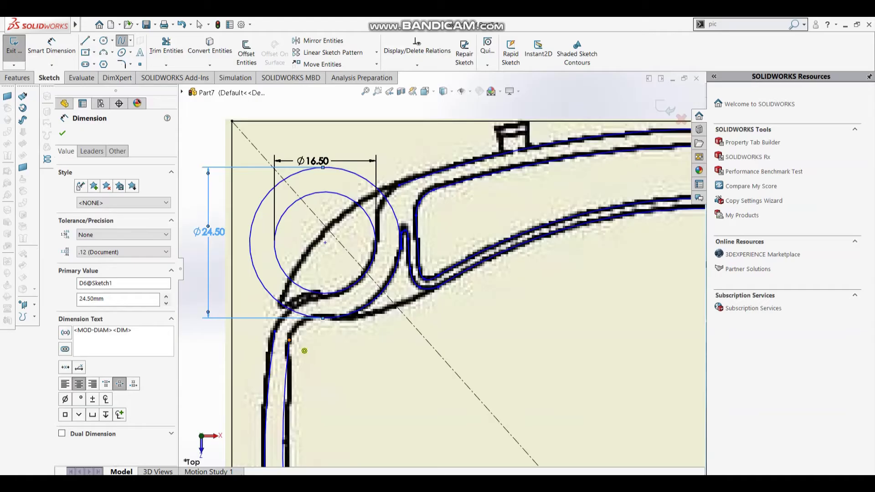
pyautogui.click(289, 342)
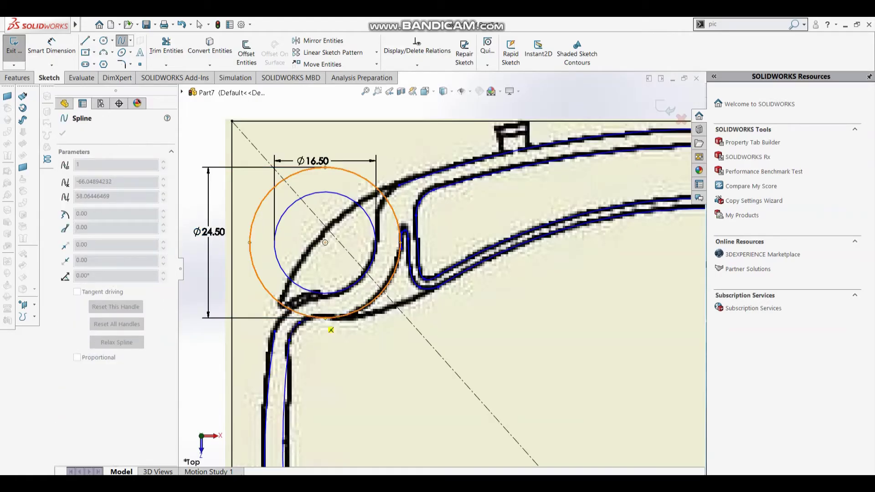
pyautogui.click(200, 24)
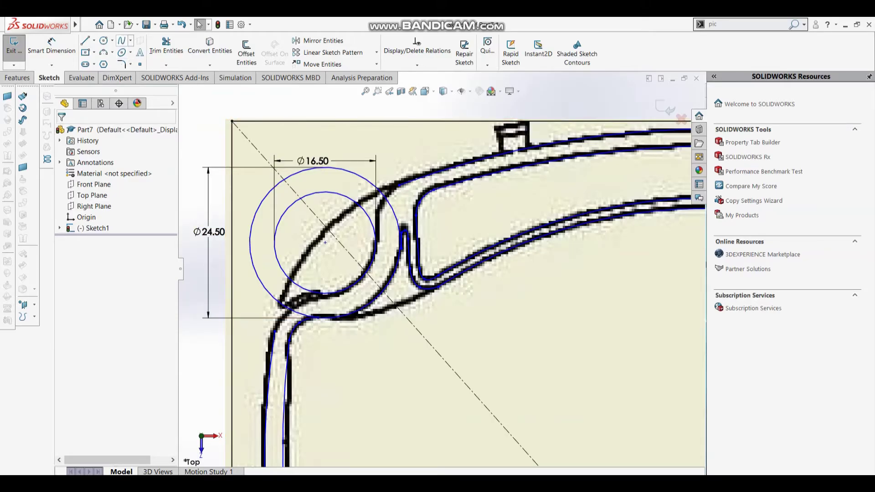
pyautogui.press('Return')
pyautogui.click(288, 341)
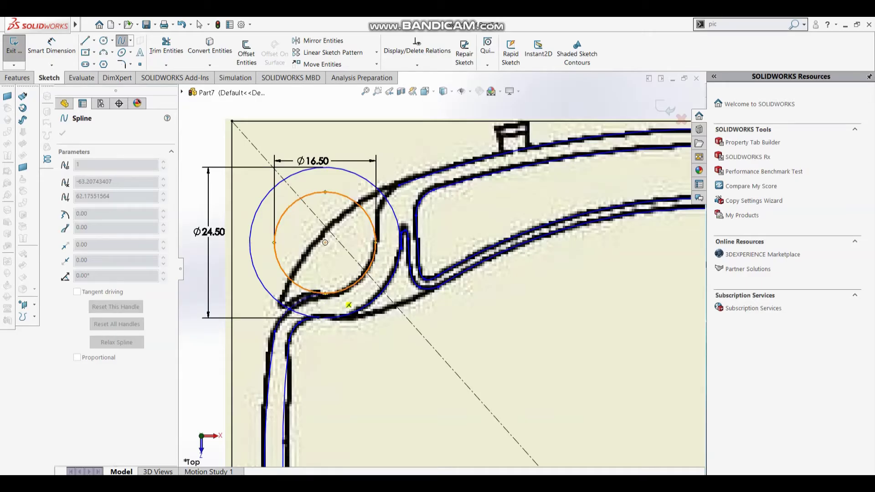
pyautogui.press('Escape')
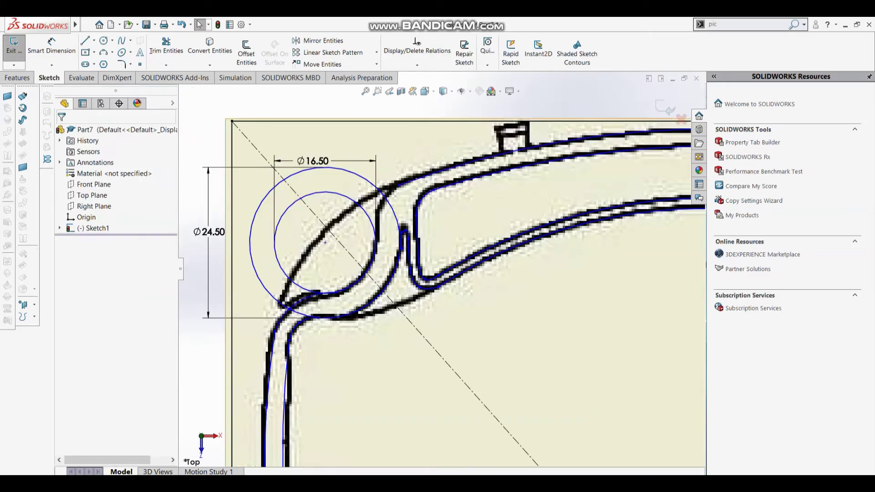
pyautogui.press('Return')
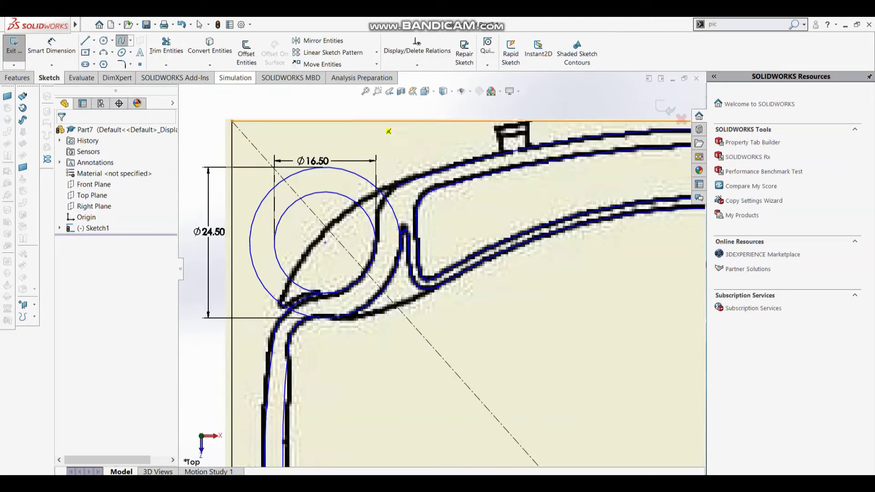
pyautogui.click(391, 250)
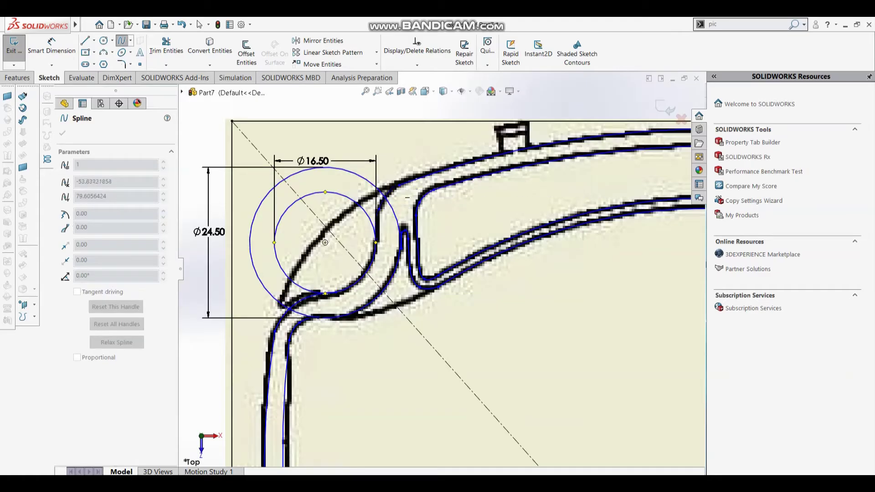
pyautogui.press('Escape')
pyautogui.rightClick(376, 209)
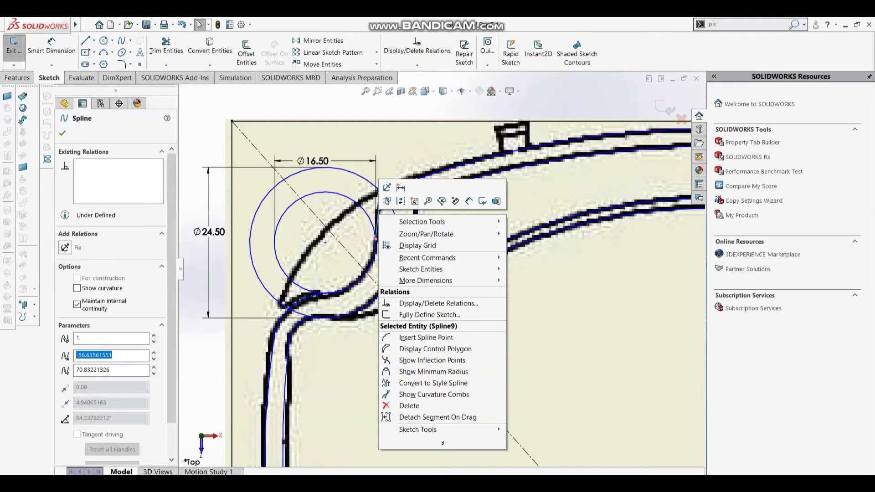
pyautogui.press('Delete')
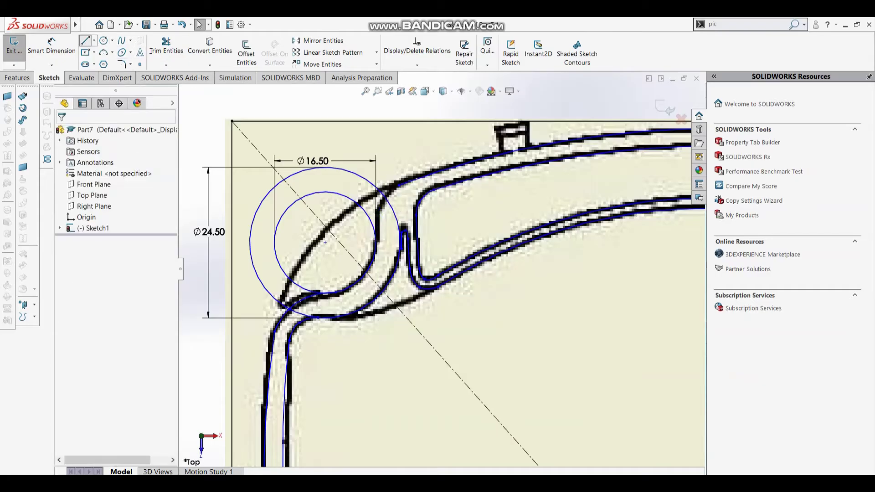
pyautogui.press('l')
pyautogui.click(392, 251)
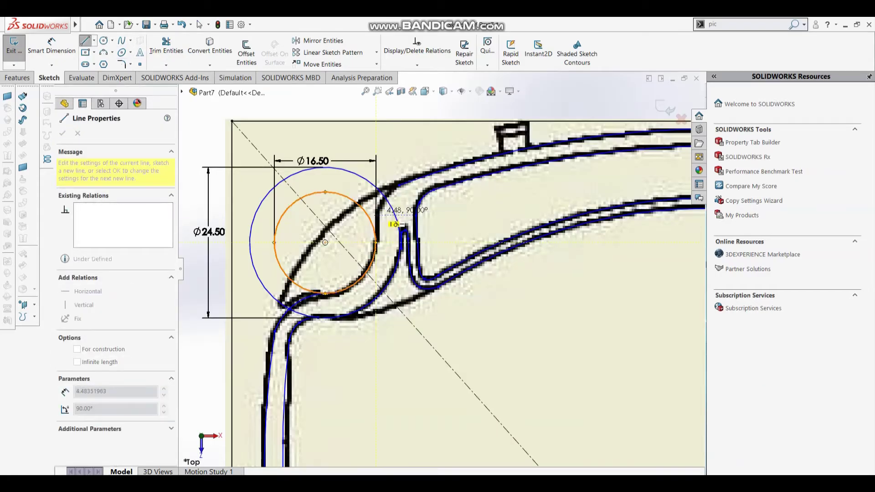
pyautogui.press('Escape')
pyautogui.press('Escape')
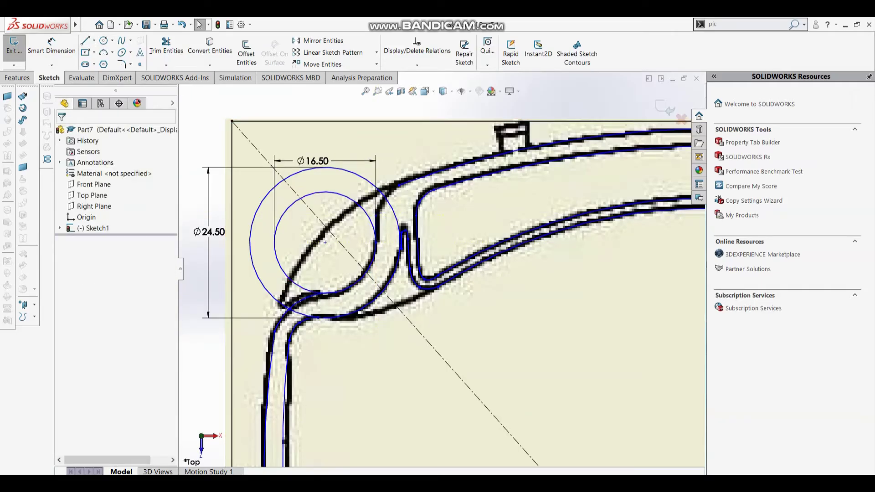
pyautogui.click(389, 225)
pyautogui.doubleClick(389, 225)
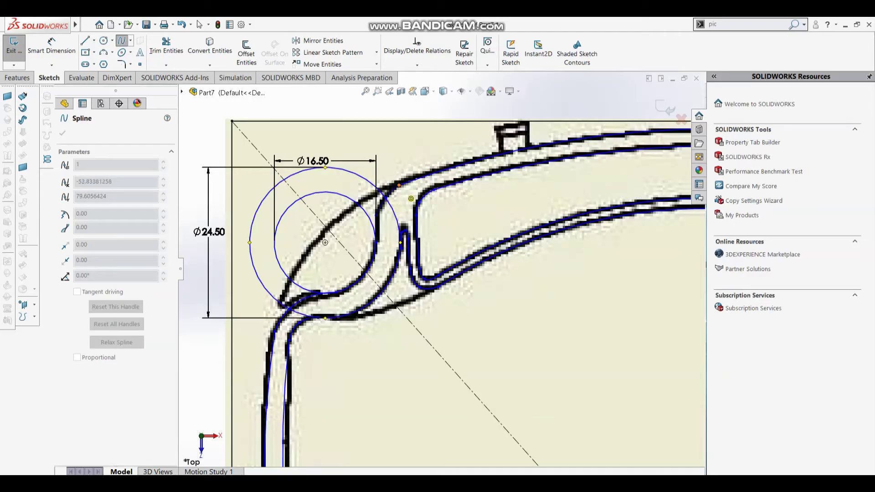
pyautogui.press('Escape')
pyautogui.rightClick(381, 206)
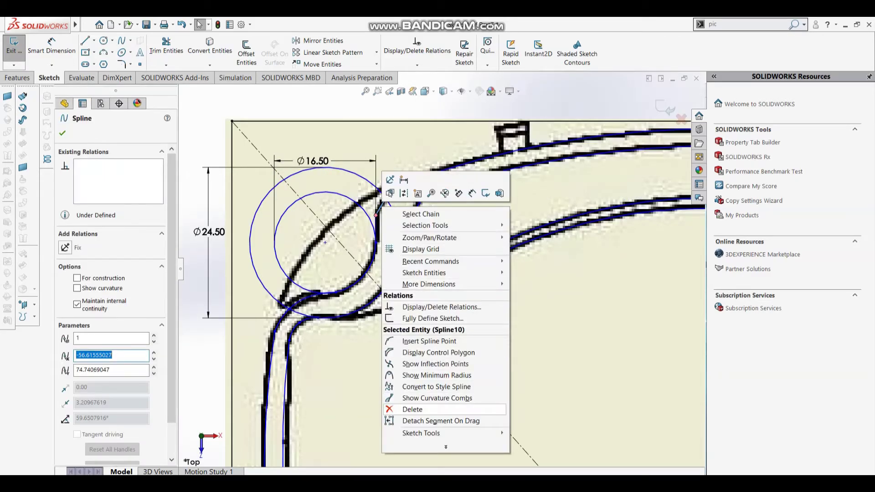
pyautogui.click(401, 408)
pyautogui.scroll(-2, 359, 170)
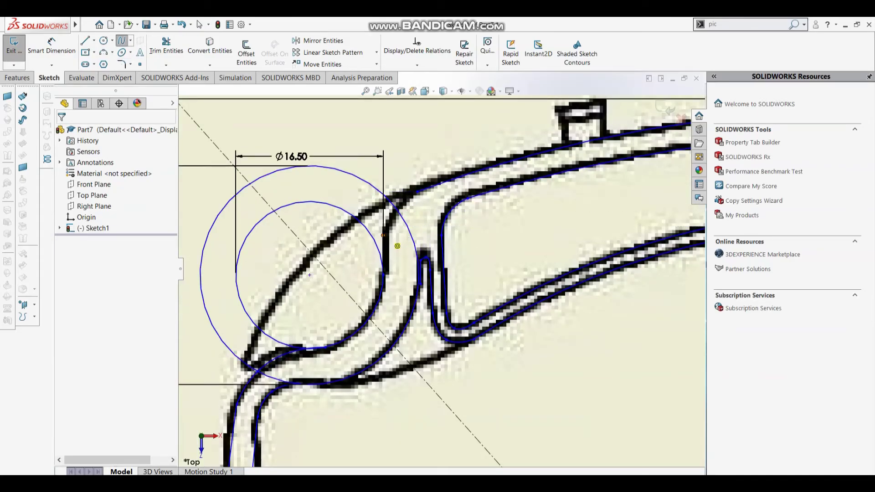
pyautogui.click(383, 235)
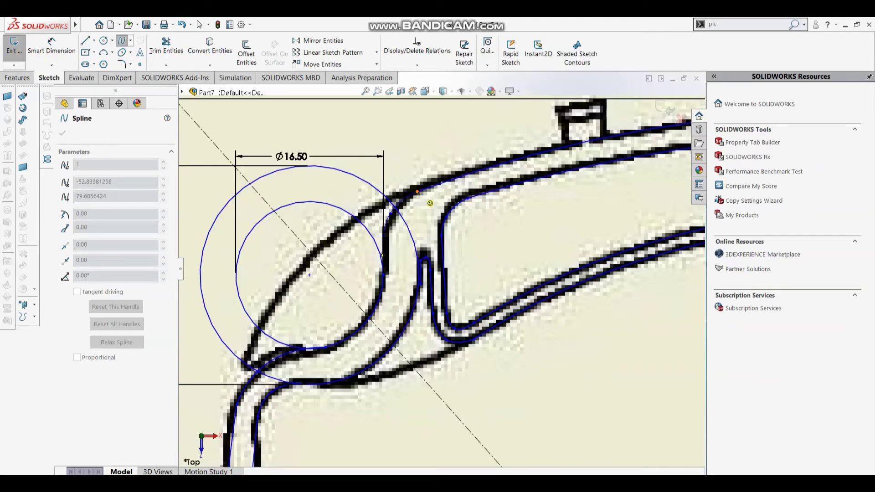
pyautogui.press('Escape')
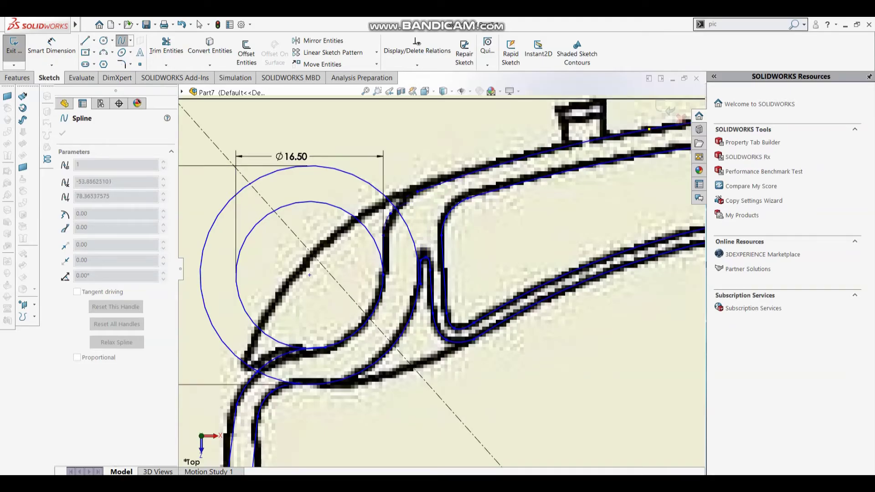
pyautogui.press('Escape')
pyautogui.click(383, 236)
pyautogui.rightClick(387, 224)
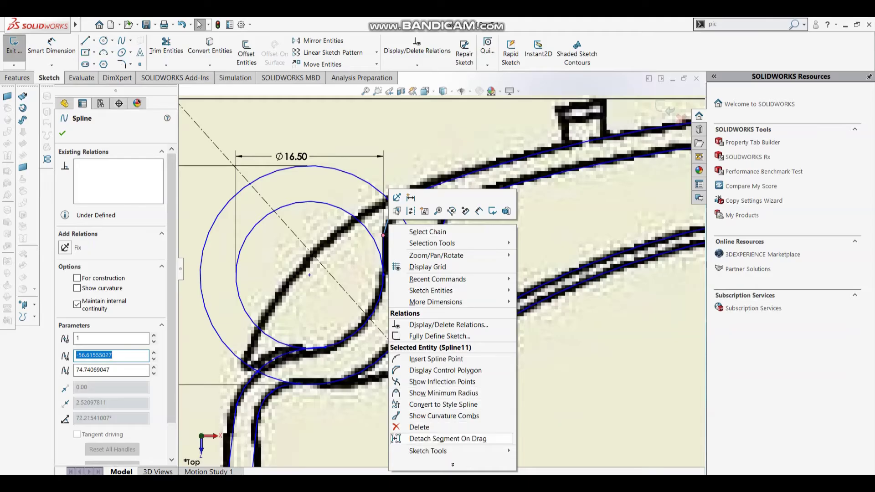
pyautogui.click(410, 433)
pyautogui.click(122, 40)
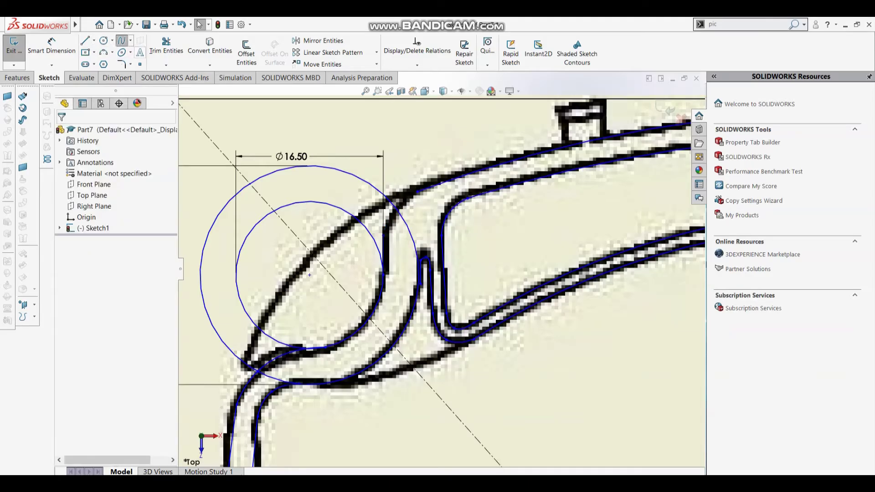
pyautogui.click(417, 191)
pyautogui.press('Escape')
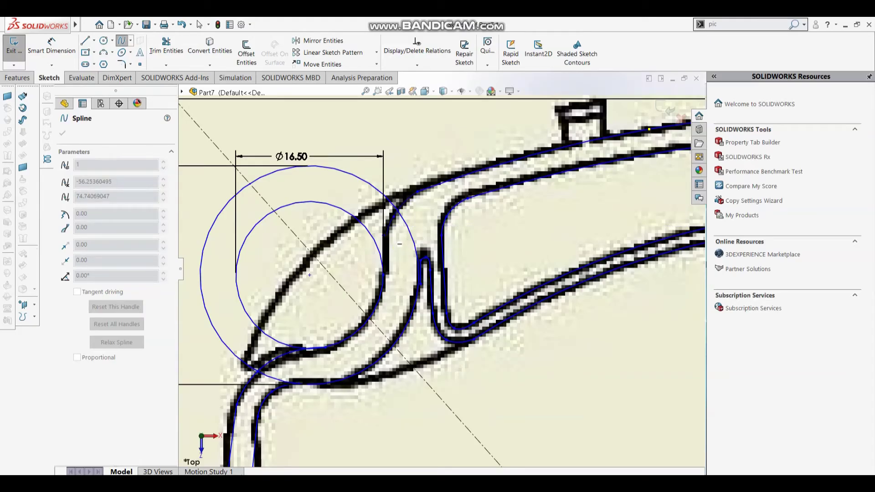
pyautogui.press('Escape')
pyautogui.press('l')
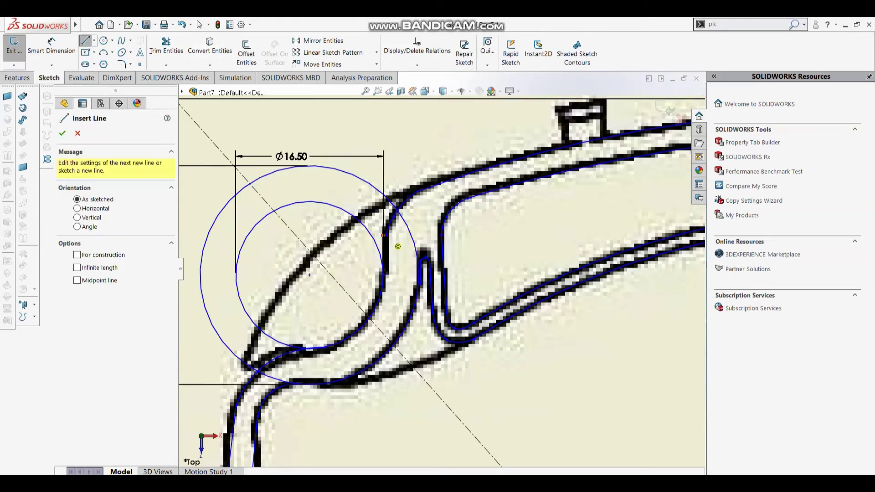
pyautogui.click(400, 246)
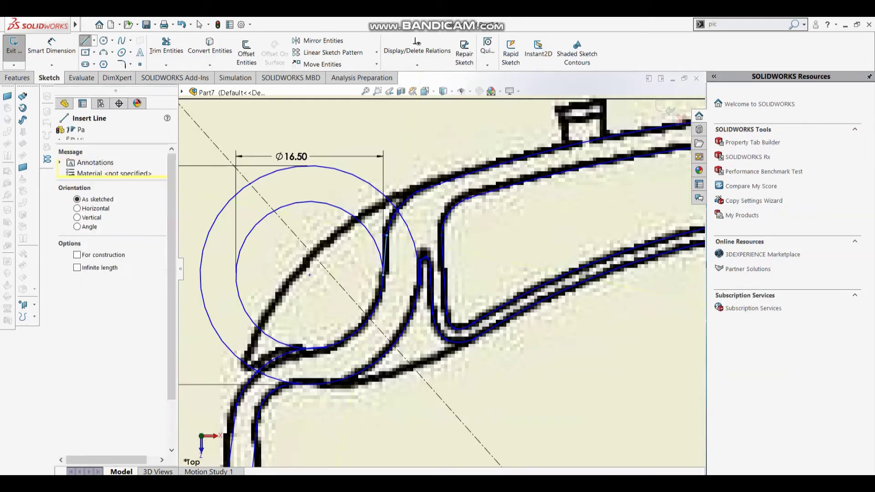
pyautogui.press('Escape')
pyautogui.scroll(1, 254, 125)
pyautogui.scroll(-2, 420, 248)
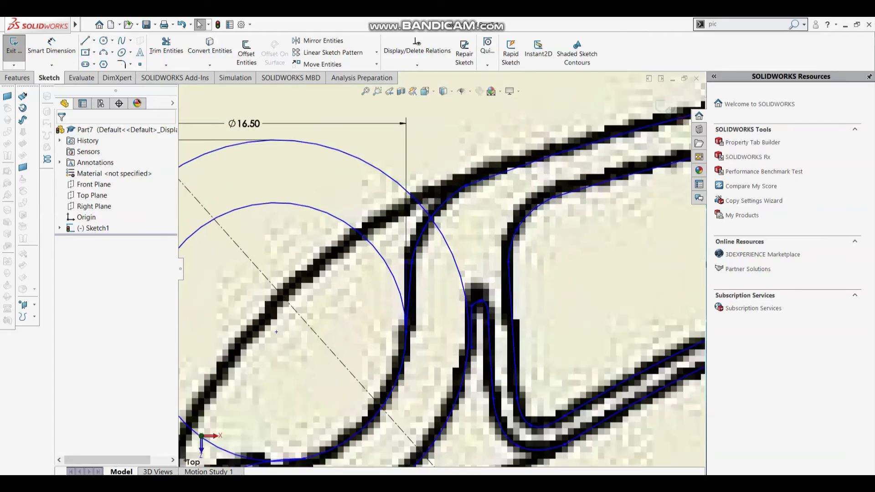
pyautogui.rightClick(406, 264)
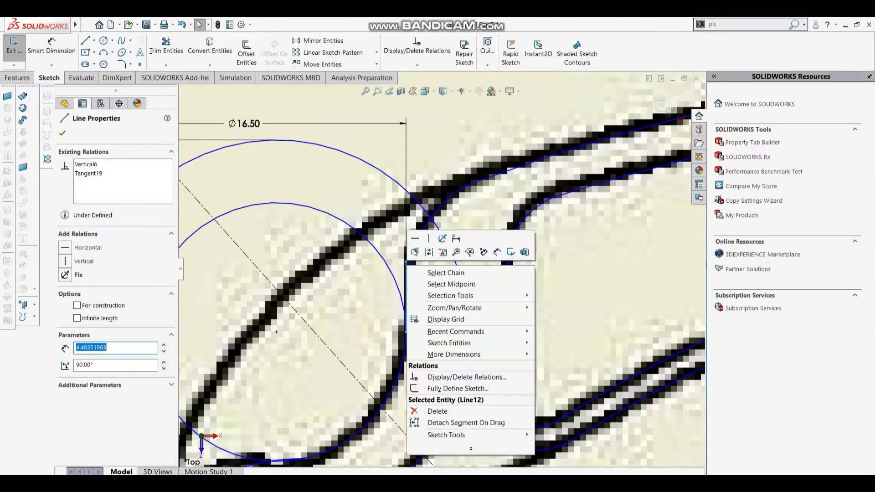
pyautogui.click(428, 411)
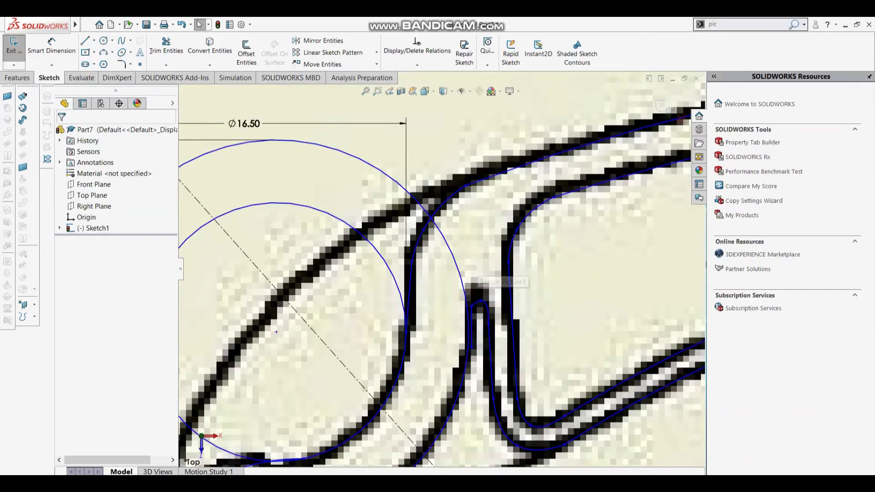
pyautogui.scroll(3, 419, 269)
pyautogui.scroll(2, 419, 269)
pyautogui.scroll(2, 419, 268)
pyautogui.scroll(2, 419, 269)
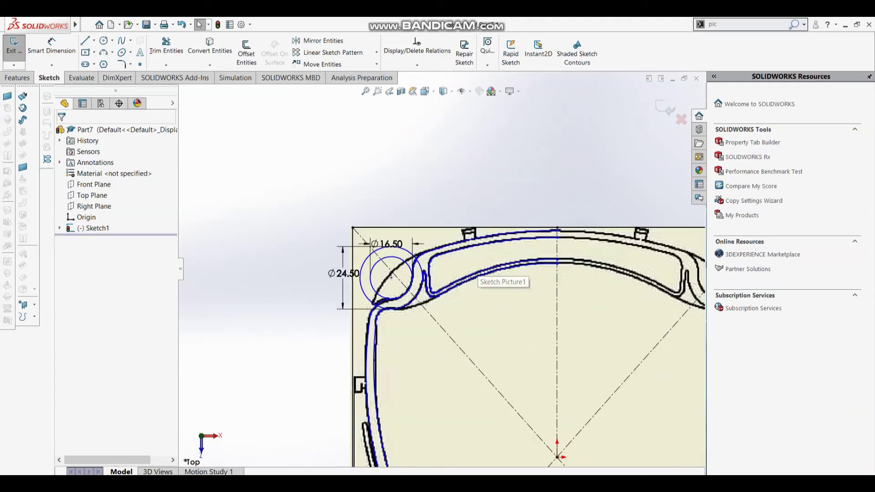
pyautogui.scroll(-3, 442, 346)
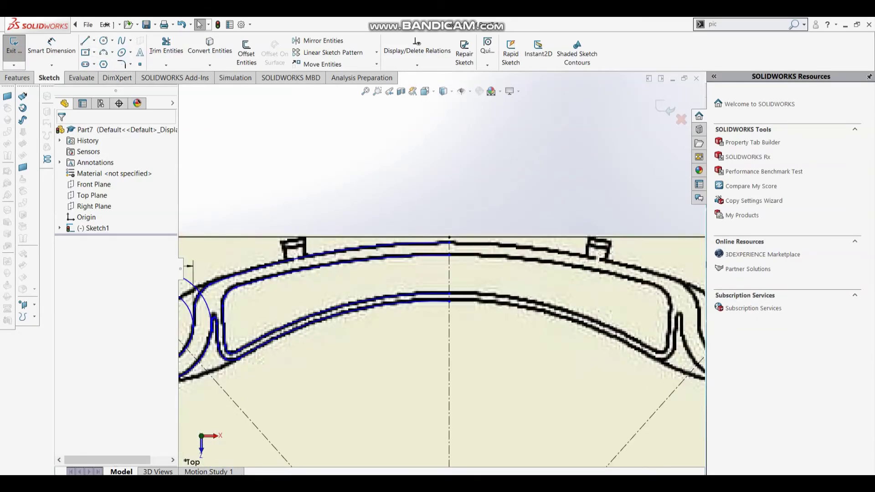
# Draw a short vertical centreline line (about 2.77 mm) between the rim's top outlines.
pyautogui.click(85, 40)
pyautogui.scroll(-3, 445, 190)
pyautogui.click(463, 178)
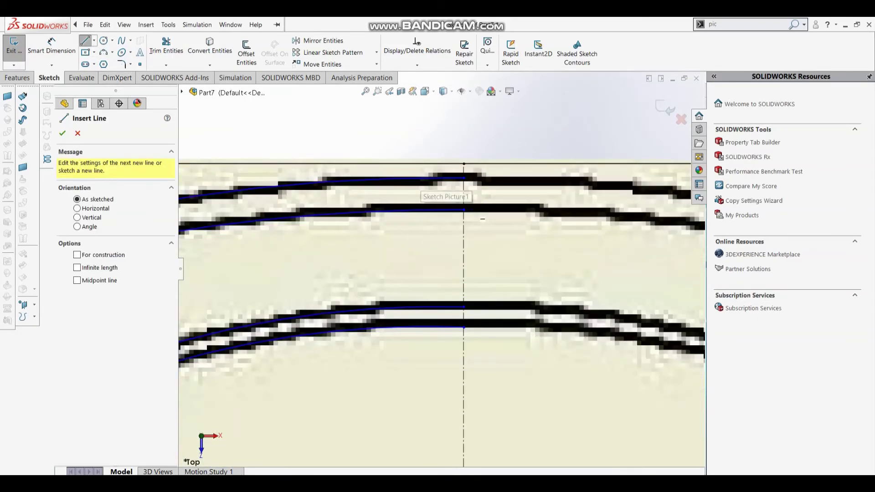
pyautogui.click(463, 209)
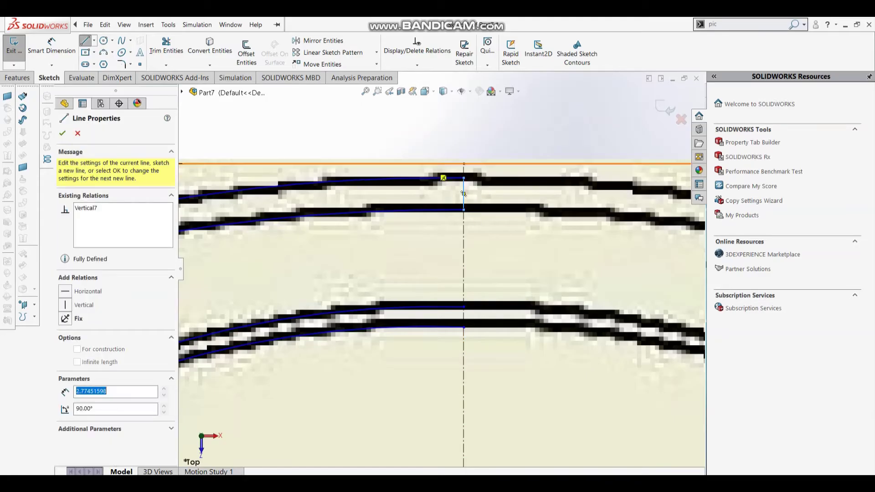
pyautogui.press('Escape')
# Draw a second short vertical centreline segment (about 1.76 mm) between the inner rim outlines.
pyautogui.click(94, 41)
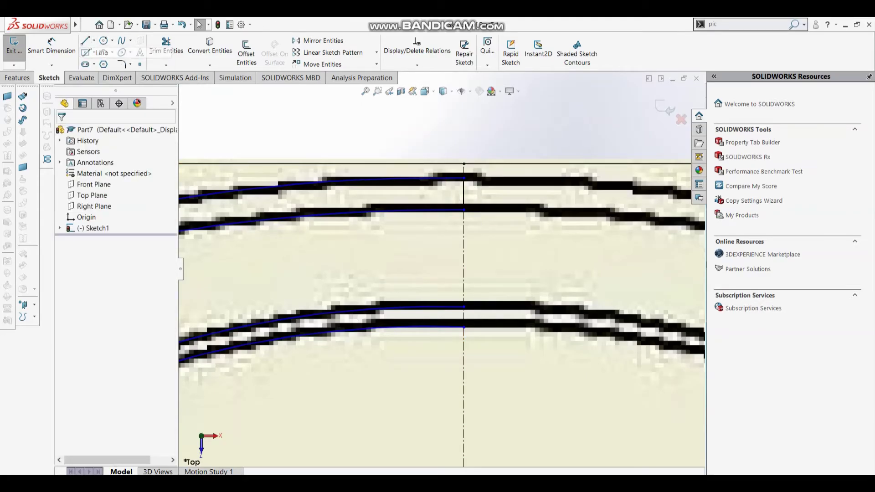
pyautogui.click(463, 306)
pyautogui.click(463, 327)
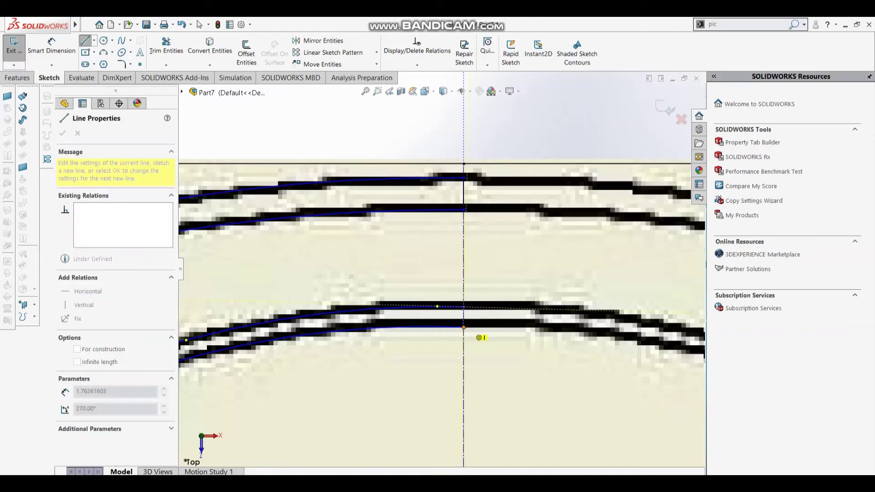
pyautogui.scroll(2, 478, 337)
pyautogui.scroll(2, 410, 355)
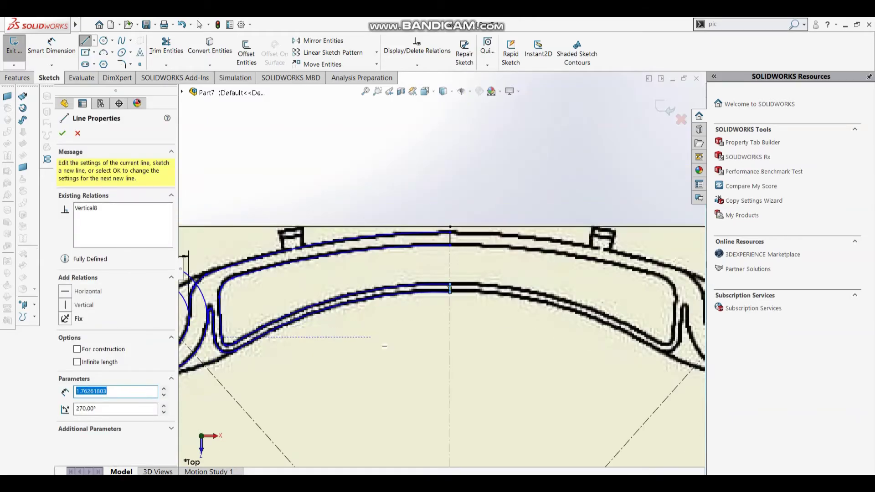
pyautogui.scroll(2, 308, 374)
pyautogui.scroll(2, 308, 374)
pyautogui.scroll(2, 319, 369)
pyautogui.scroll(2, 388, 348)
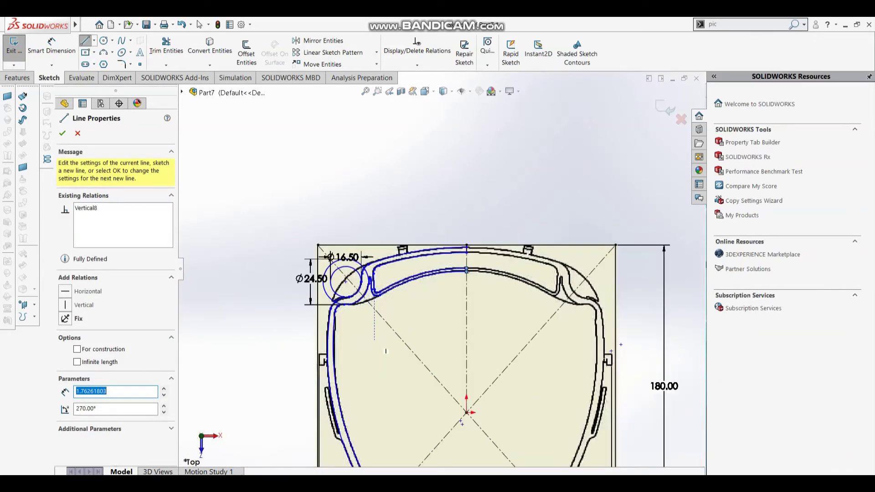
pyautogui.scroll(-4, 398, 355)
pyautogui.scroll(2, 399, 355)
pyautogui.scroll(2, 398, 358)
pyautogui.scroll(-3, 428, 360)
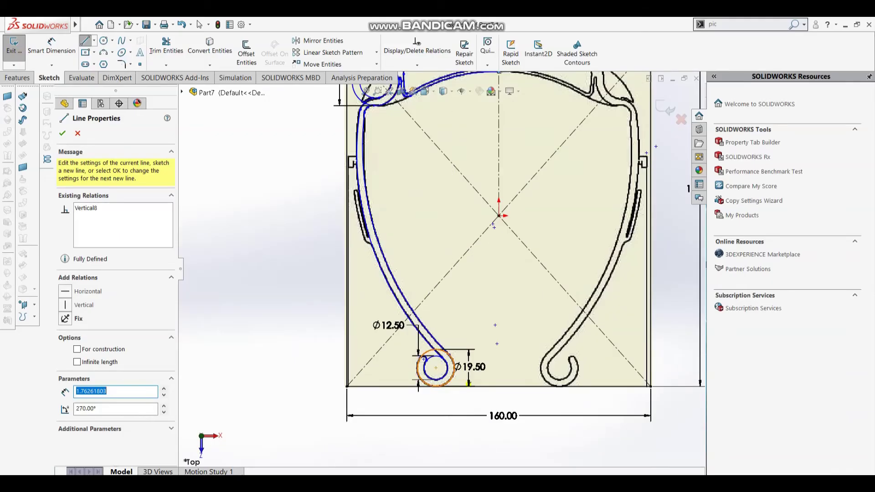
pyautogui.scroll(-3, 430, 358)
pyautogui.scroll(-2, 433, 360)
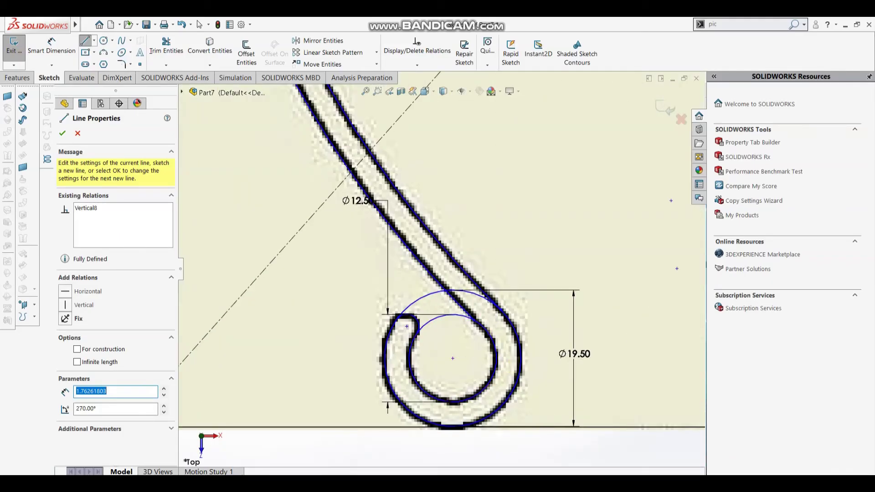
pyautogui.scroll(1, 469, 326)
pyautogui.scroll(3, 451, 310)
pyautogui.scroll(2, 432, 228)
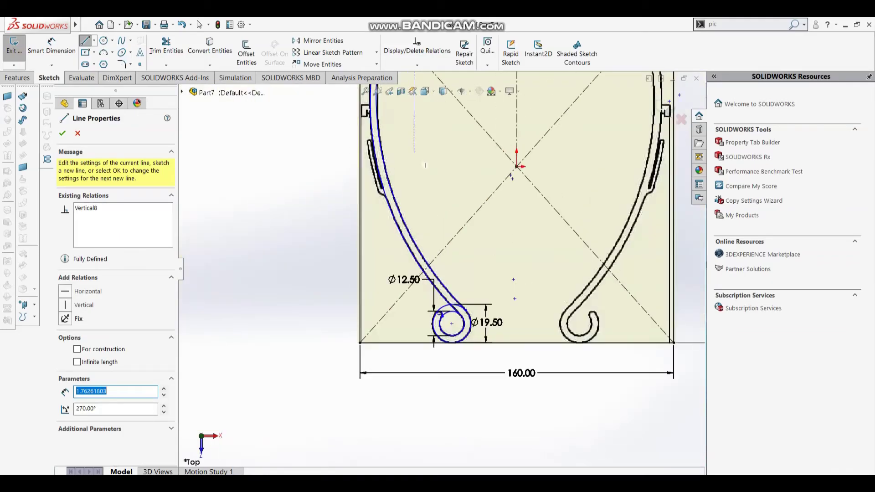
# Power-trim the extra arc at the bottom-left hook around the Ø19.50 circle, zooming to inspect.
pyautogui.scroll(-1, 457, 332)
pyautogui.scroll(-1, 458, 333)
pyautogui.scroll(-1, 458, 333)
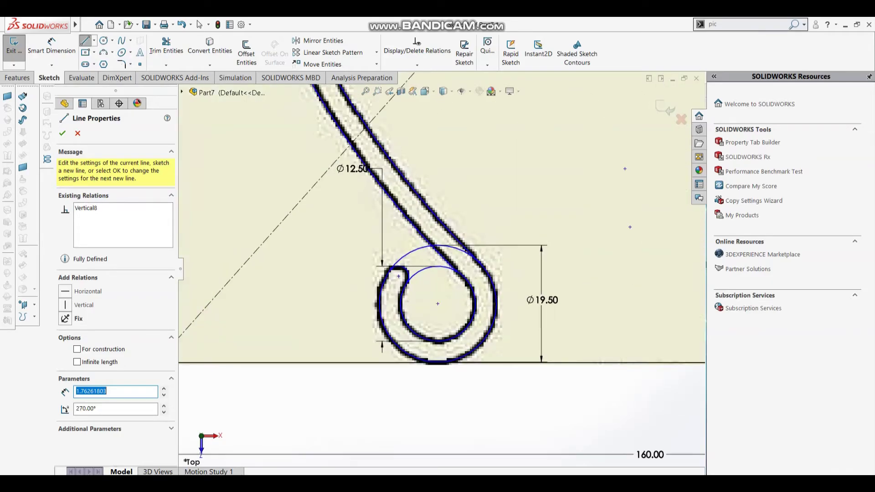
pyautogui.click(166, 48)
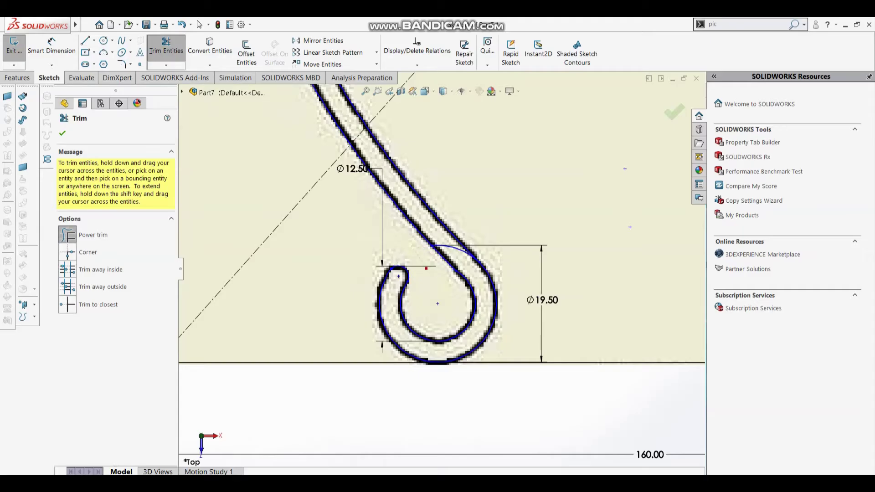
pyautogui.scroll(-1, 451, 276)
pyautogui.scroll(-2, 451, 276)
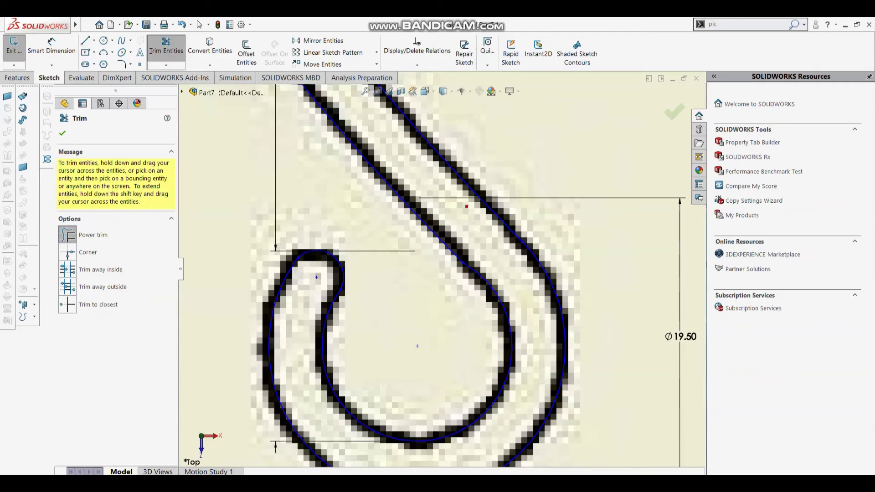
pyautogui.scroll(-2, 442, 273)
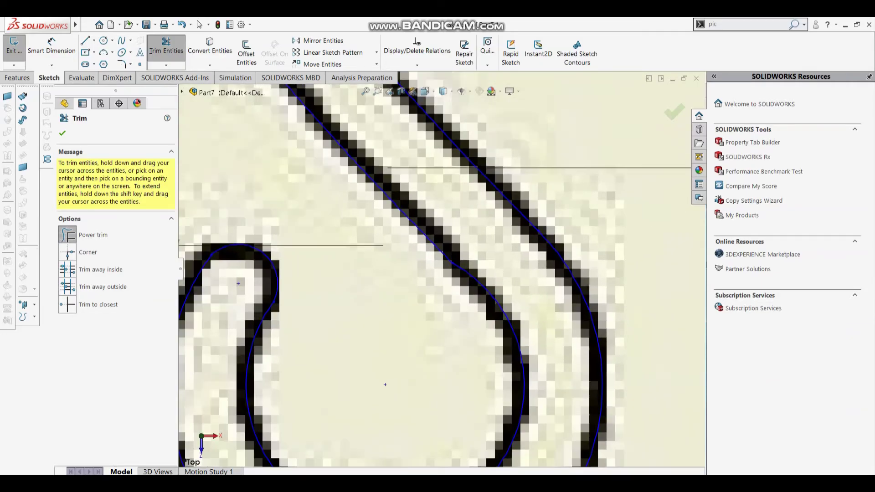
pyautogui.scroll(2, 442, 274)
pyautogui.scroll(3, 444, 269)
pyautogui.scroll(3, 444, 269)
pyautogui.scroll(2, 444, 269)
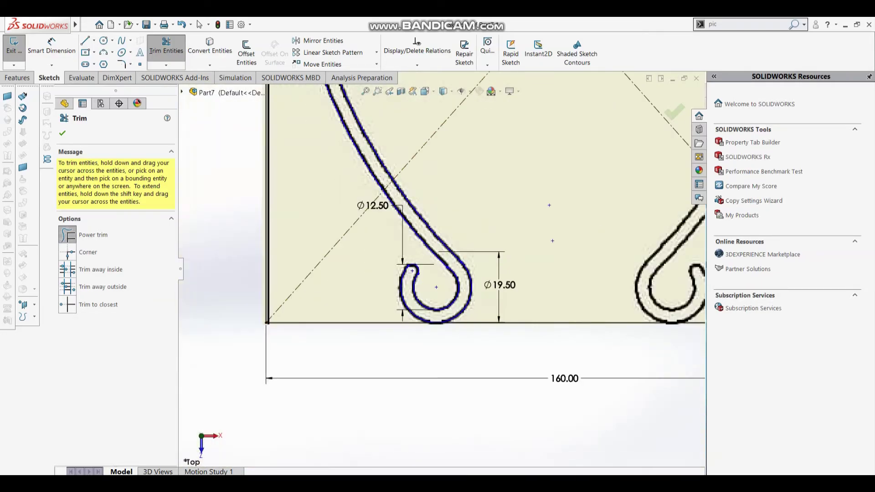
pyautogui.scroll(1, 444, 268)
pyautogui.scroll(-1, 451, 279)
pyautogui.scroll(-2, 451, 279)
pyautogui.scroll(-2, 451, 279)
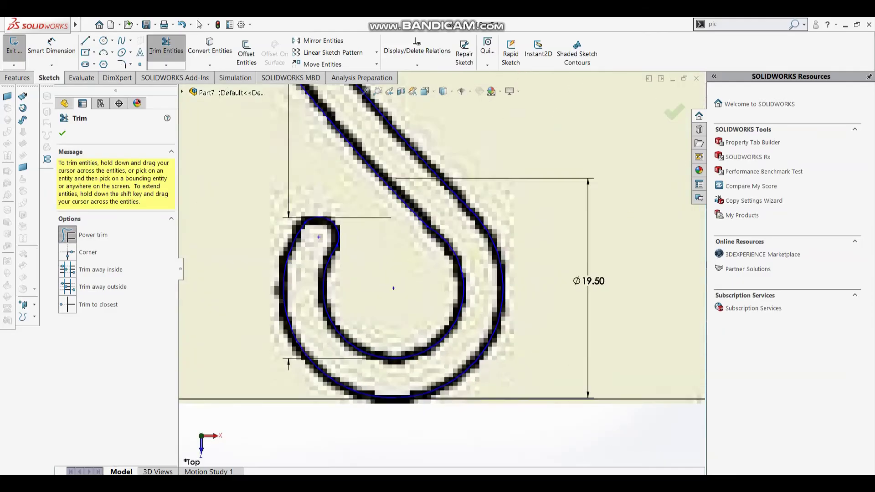
pyautogui.scroll(-2, 450, 280)
pyautogui.scroll(-1, 547, 183)
pyautogui.scroll(-2, 546, 182)
pyautogui.scroll(-2, 546, 182)
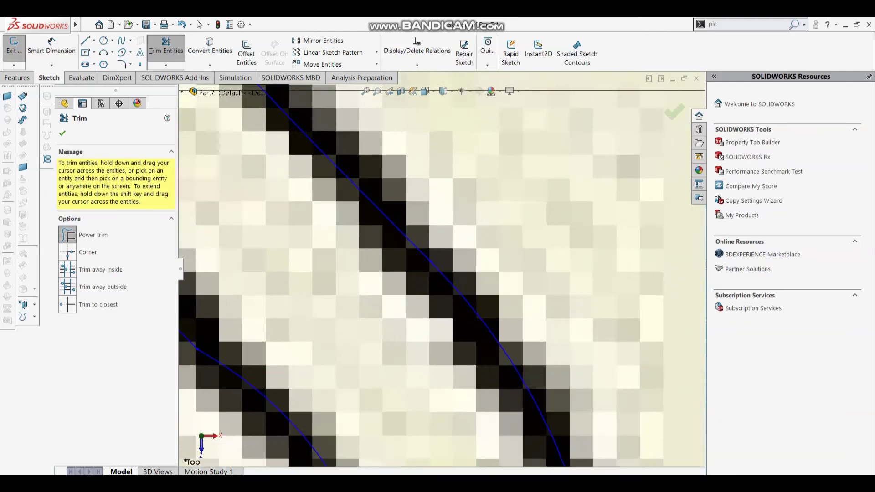
pyautogui.scroll(-2, 547, 182)
pyautogui.scroll(2, 410, 228)
pyautogui.scroll(2, 410, 228)
pyautogui.scroll(2, 410, 228)
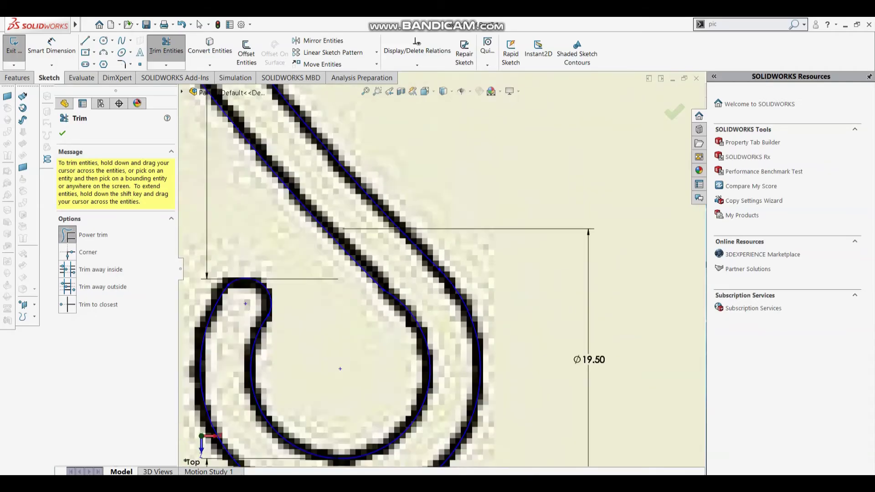
pyautogui.scroll(2, 410, 228)
pyautogui.scroll(2, 392, 315)
pyautogui.scroll(3, 392, 314)
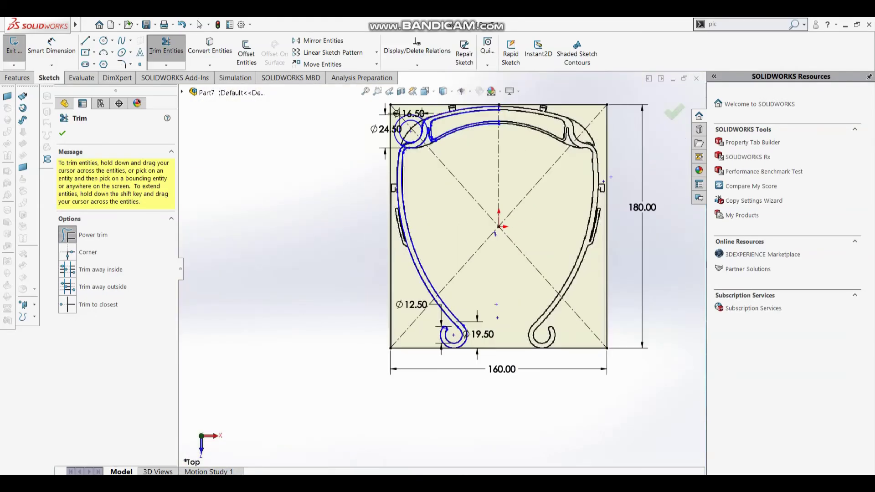
pyautogui.scroll(-2, 401, 160)
pyautogui.scroll(-3, 393, 117)
pyautogui.scroll(-2, 394, 117)
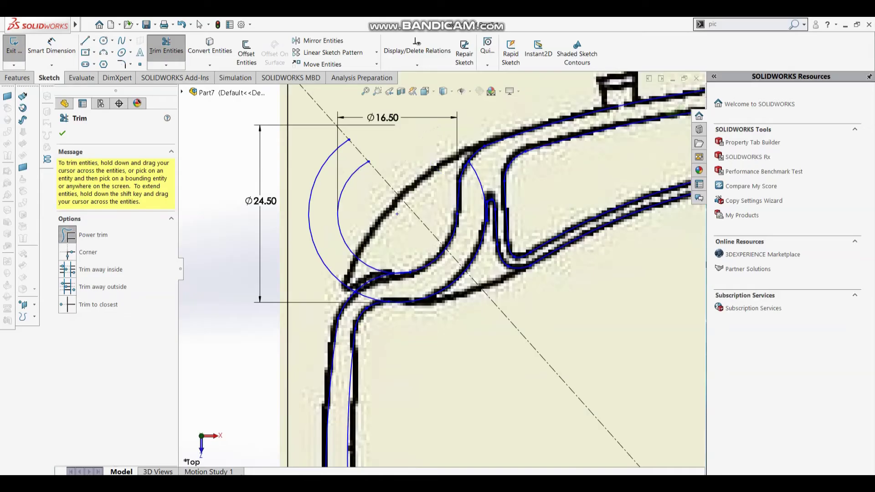
# Drag-trim the leftover left arc of the Ø16.50 circle at the top-left corner.
pyautogui.moveTo(325, 183); pyautogui.dragTo(318, 173)
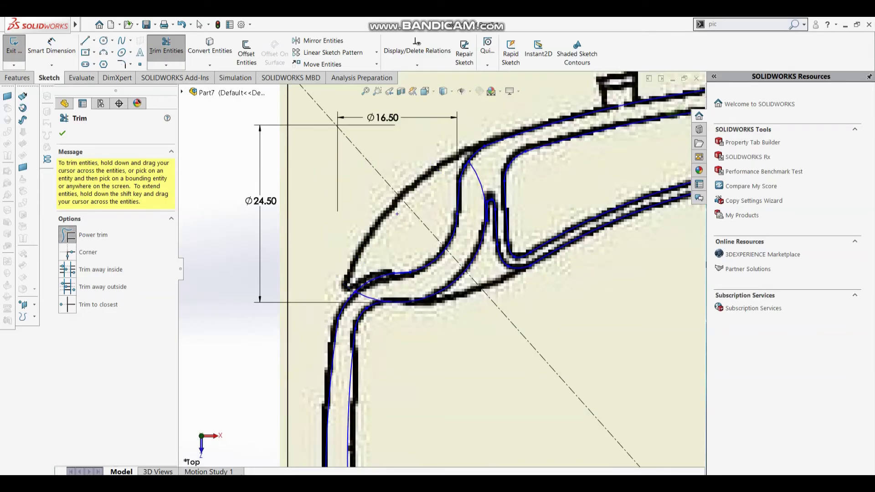
pyautogui.scroll(-3, 397, 213)
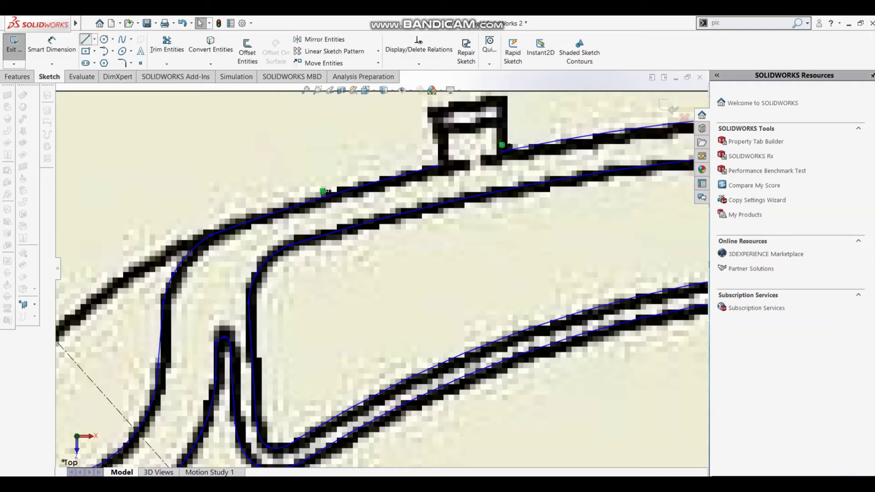
# Trace the top lug with connected lines: left side, sloped top, then right side.
pyautogui.click(428, 184)
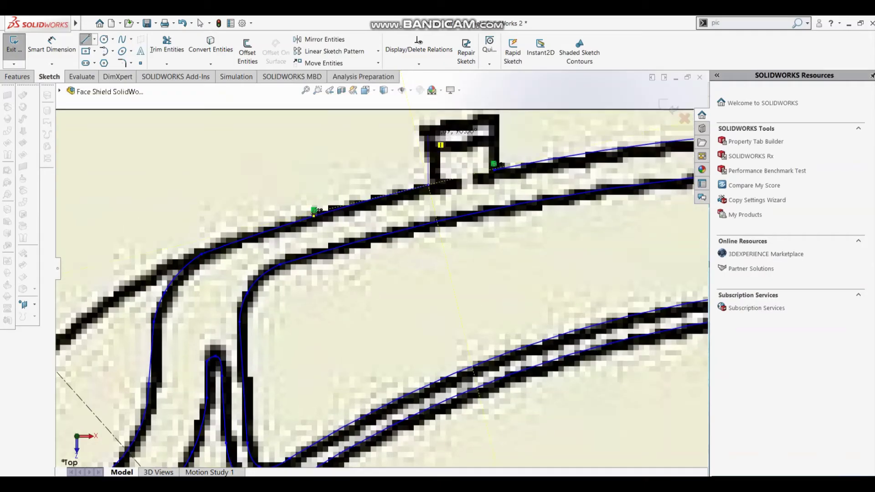
pyautogui.click(428, 132)
pyautogui.click(495, 117)
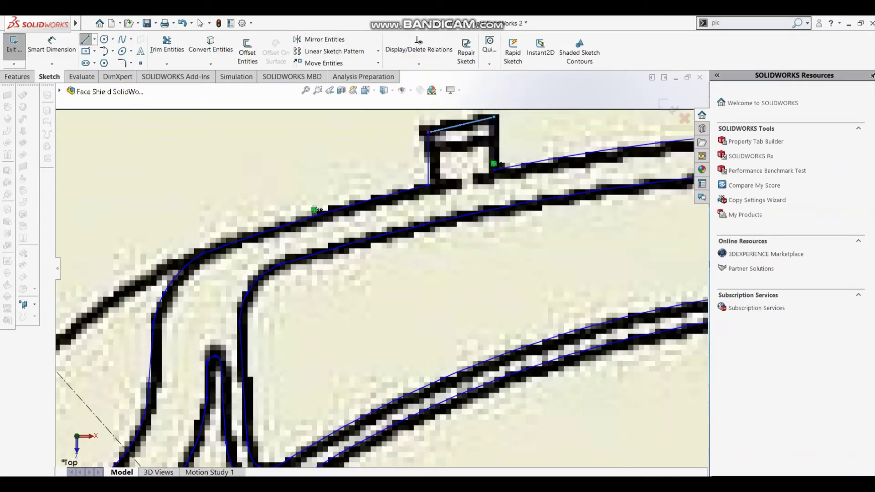
pyautogui.click(494, 169)
pyautogui.click(166, 46)
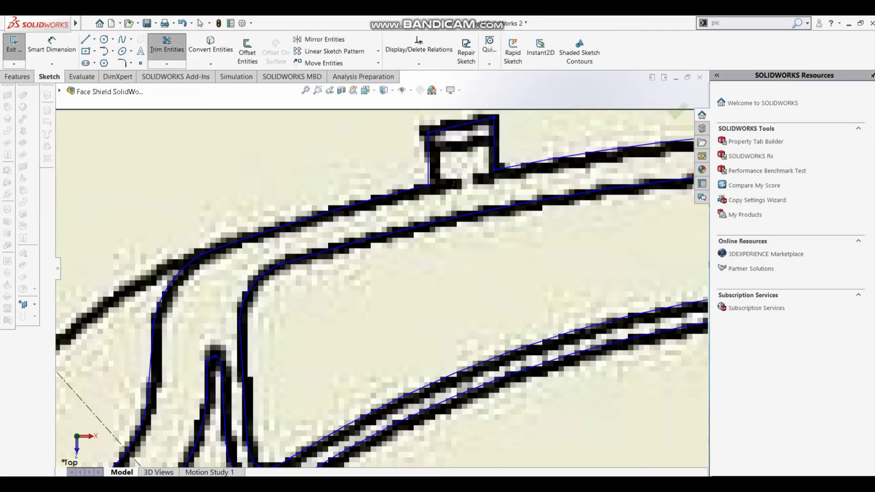
pyautogui.scroll(5, 382, 291)
# Trace the side pocket's top, left and bottom edges with connected sketch lines.
pyautogui.scroll(3, 383, 292)
pyautogui.scroll(-2, 265, 400)
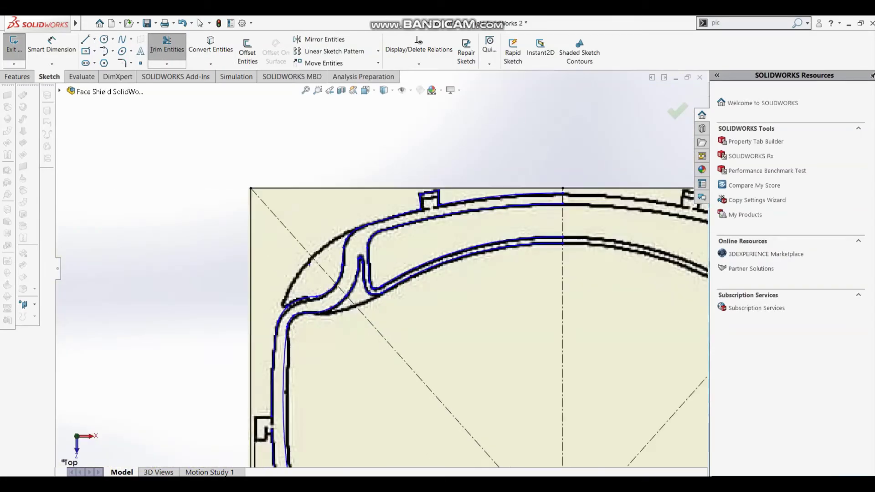
pyautogui.scroll(-5, 264, 401)
pyautogui.scroll(-2, 346, 273)
pyautogui.scroll(-2, 346, 273)
pyautogui.scroll(1, 346, 273)
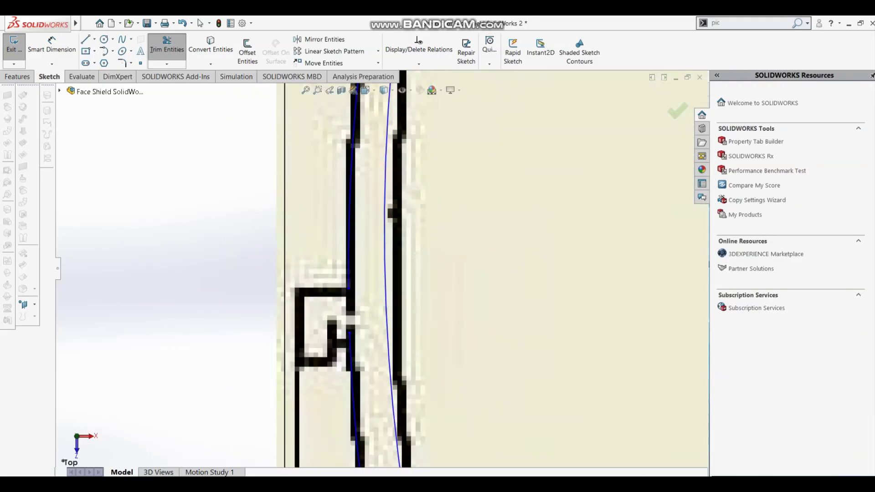
pyautogui.press('Escape')
pyautogui.press('l')
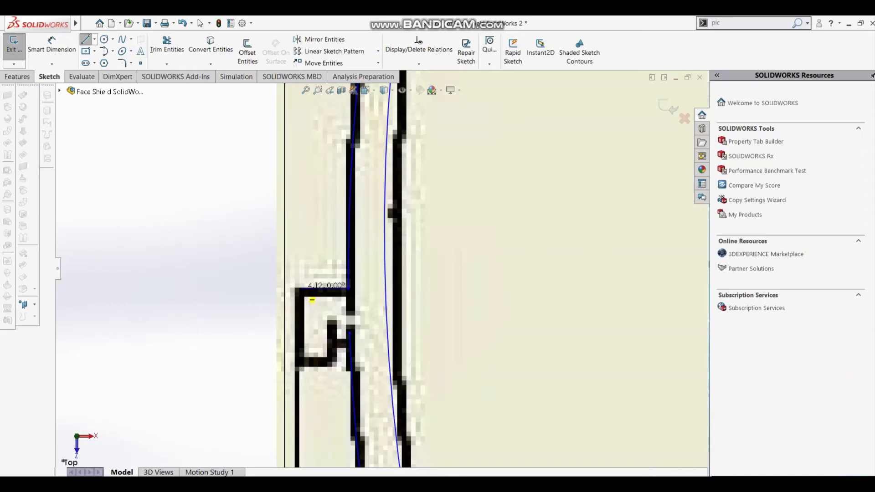
pyautogui.click(297, 288)
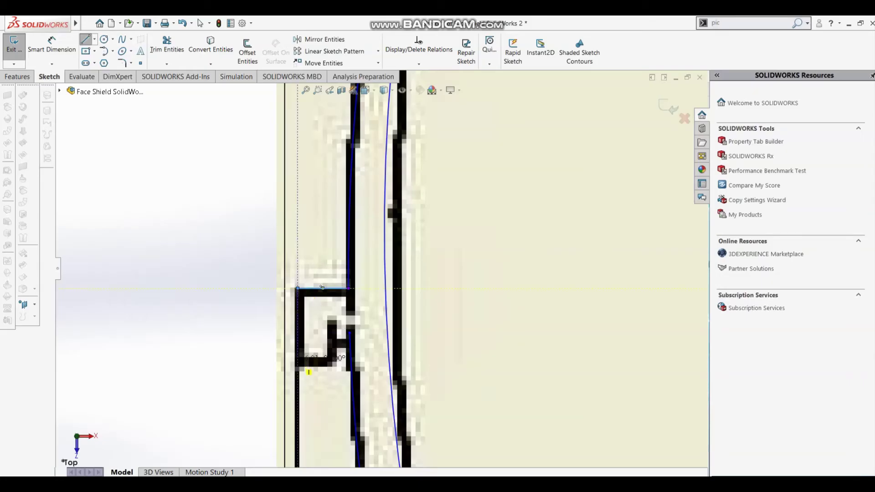
pyautogui.click(299, 365)
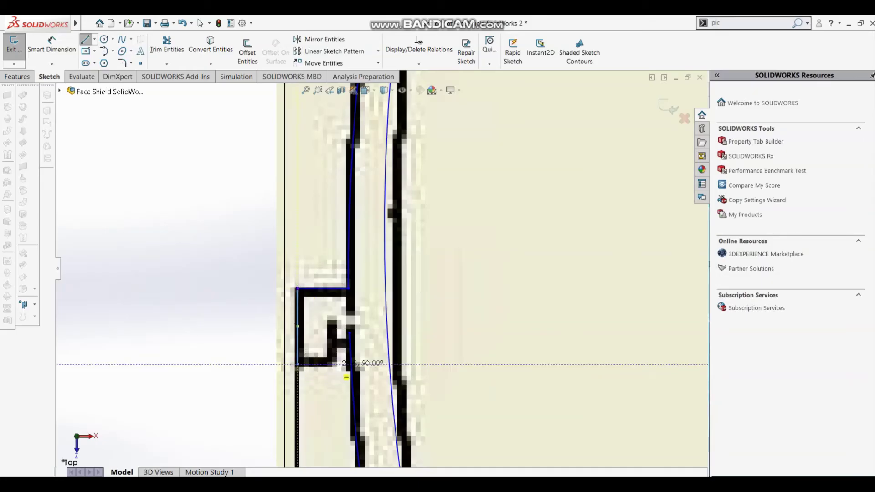
pyautogui.click(334, 364)
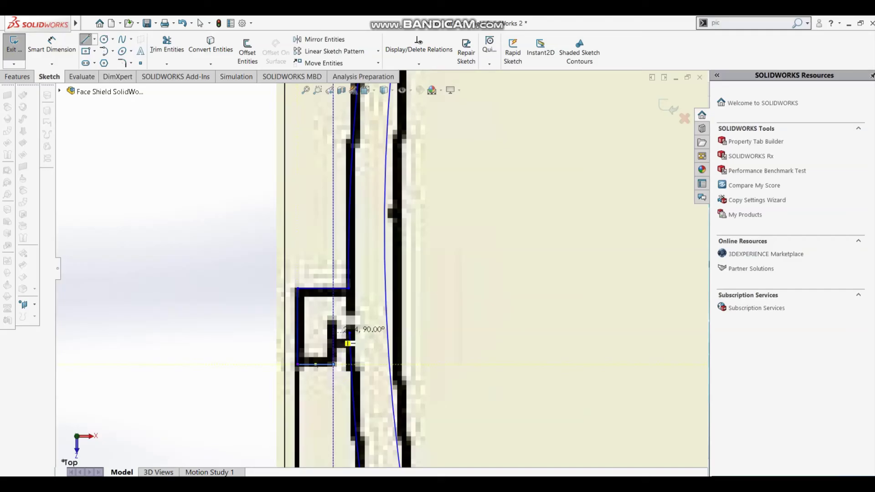
pyautogui.click(167, 48)
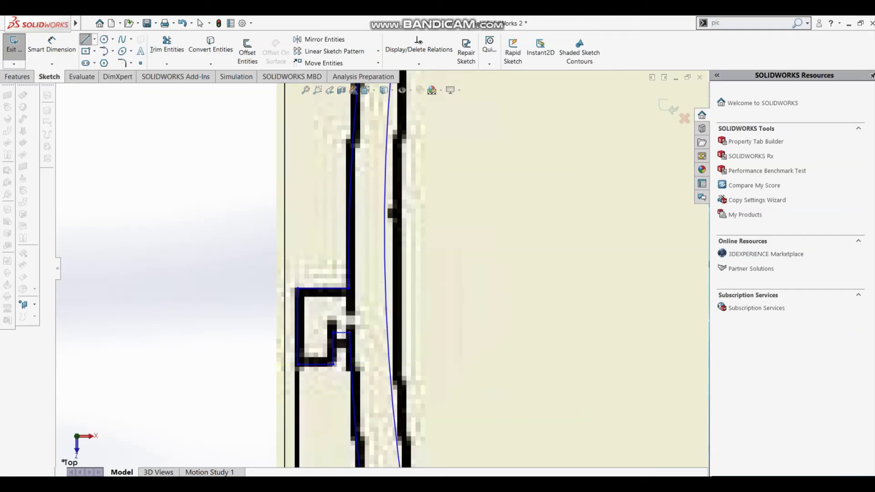
pyautogui.scroll(1, 364, 187)
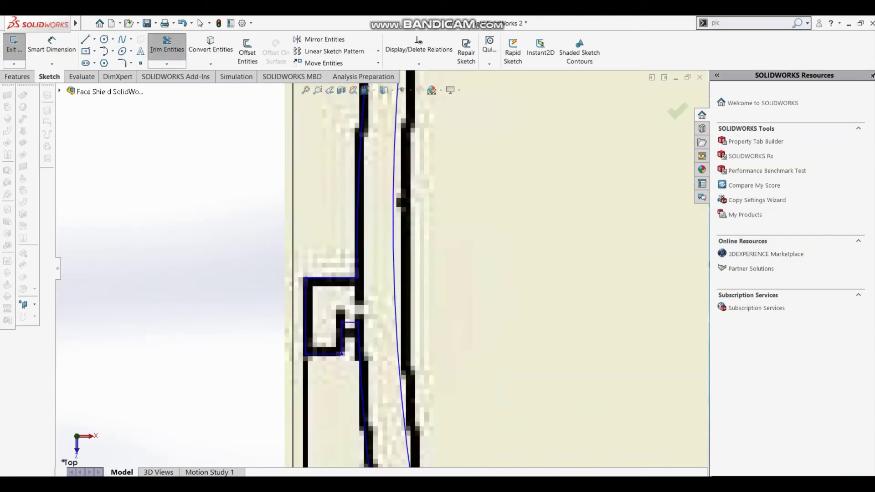
# Draw a 3-point arc along the slanted slot's outer left edge.
pyautogui.scroll(1, 364, 187)
pyautogui.scroll(1, 364, 187)
pyautogui.scroll(1, 364, 187)
pyautogui.scroll(1, 669, 371)
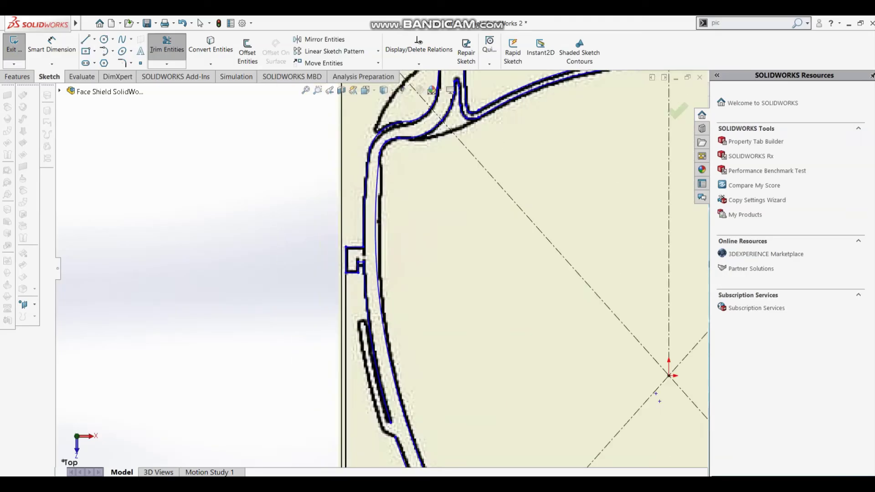
pyautogui.scroll(1, 387, 228)
pyautogui.scroll(-1, 392, 410)
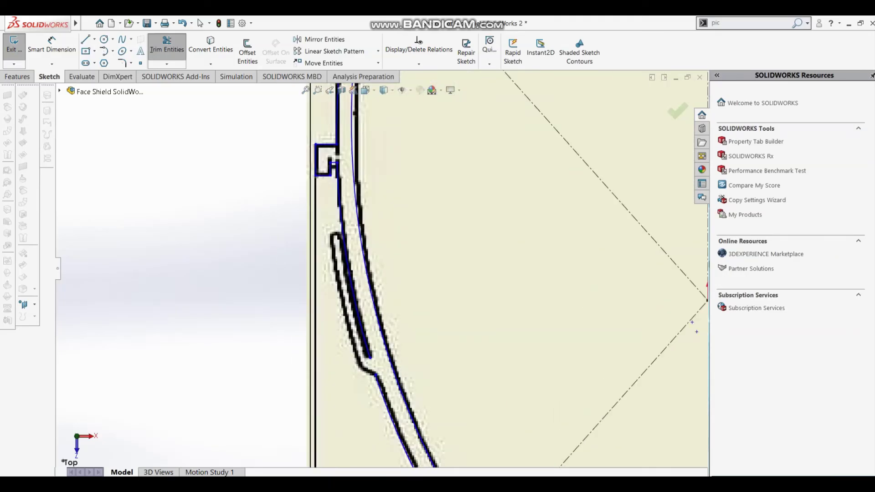
pyautogui.scroll(-1, 392, 410)
pyautogui.scroll(-1, 392, 410)
pyautogui.click(167, 45)
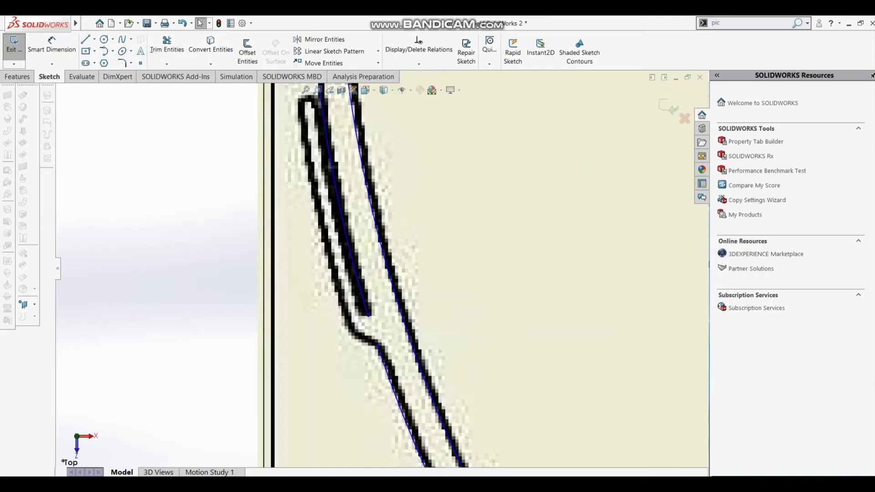
pyautogui.click(113, 50)
pyautogui.click(132, 85)
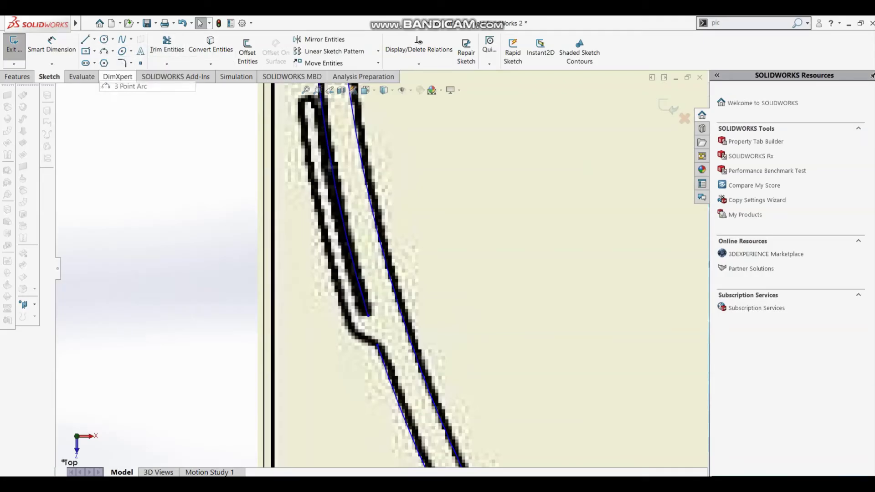
pyautogui.click(346, 322)
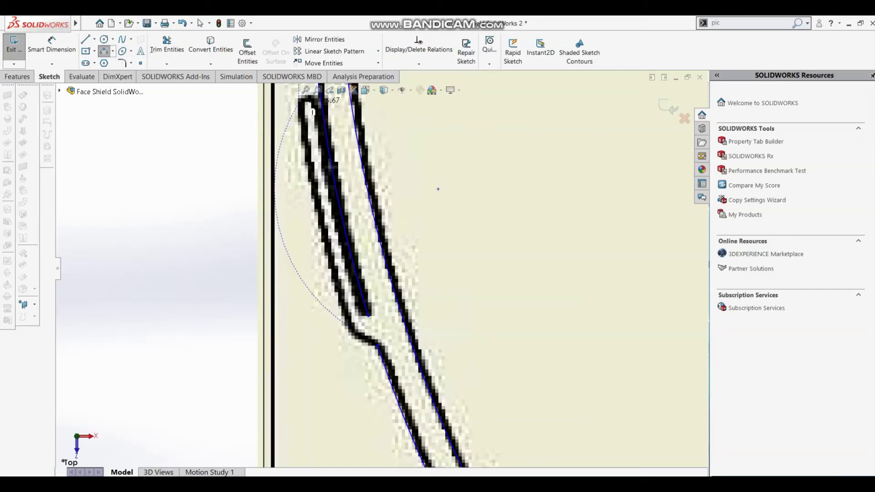
pyautogui.click(301, 103)
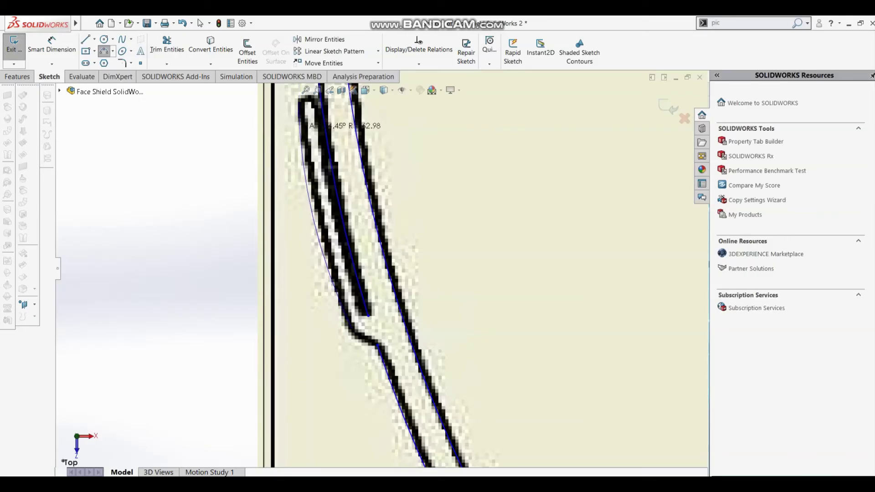
pyautogui.click(301, 123)
pyautogui.click(201, 22)
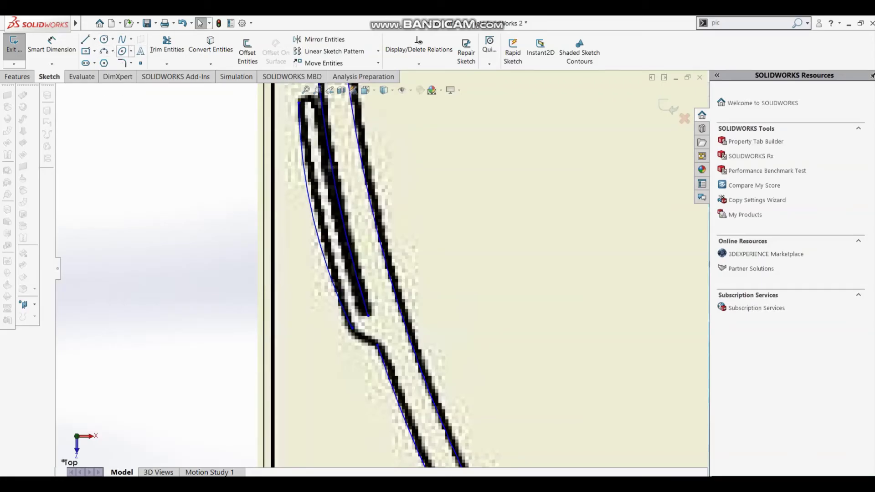
# Start a second 3-point arc from the slot's lower end to near its top.
pyautogui.click(103, 50)
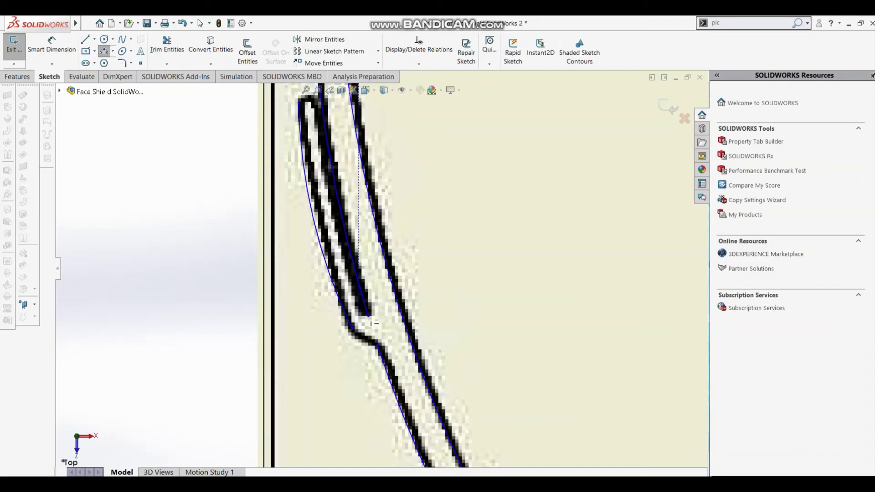
pyautogui.click(372, 323)
pyautogui.click(325, 112)
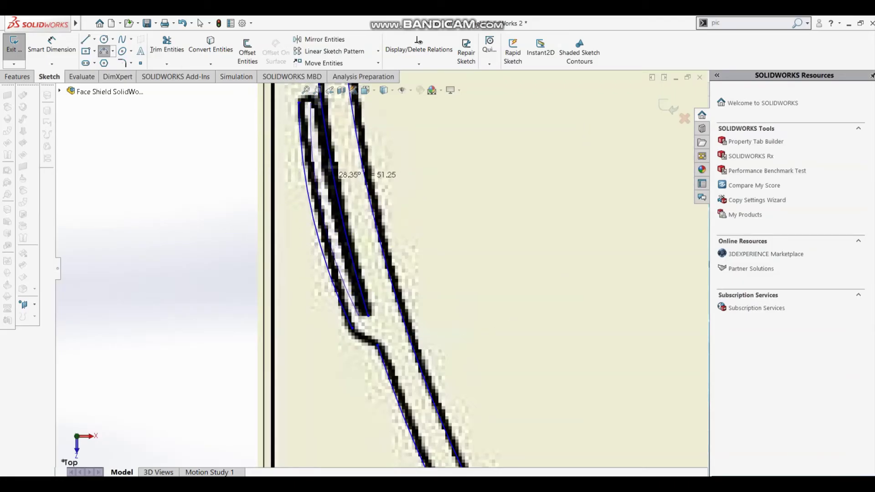
pyautogui.scroll(-3, 306, 144)
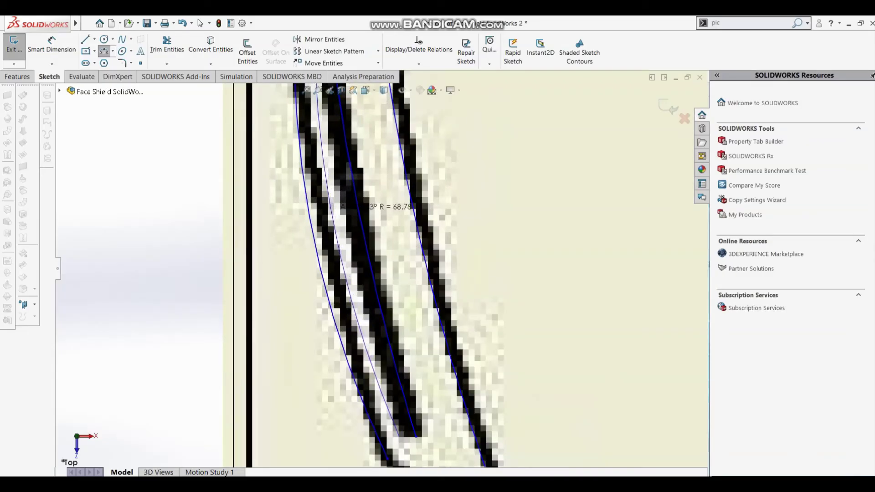
# Bend the second arc onto the slot's inner edge to finish it.
pyautogui.click(337, 203)
pyautogui.press('Escape')
pyautogui.scroll(2, 338, 187)
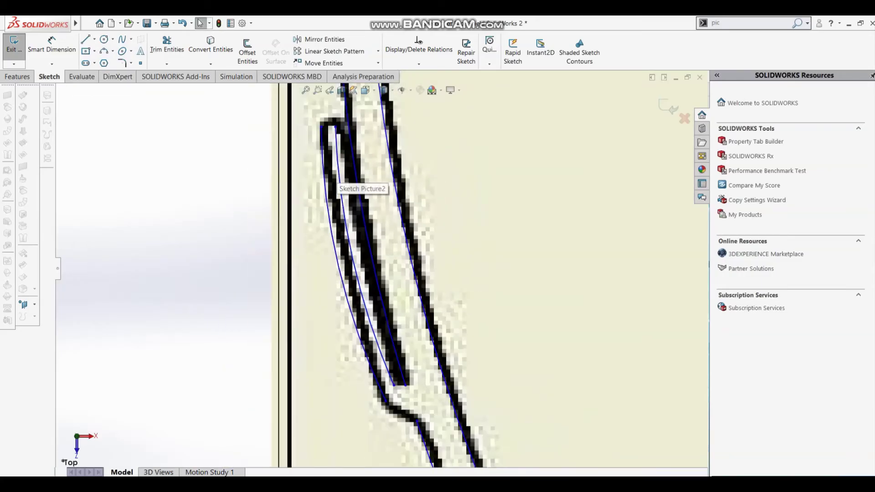
pyautogui.scroll(-1, 339, 184)
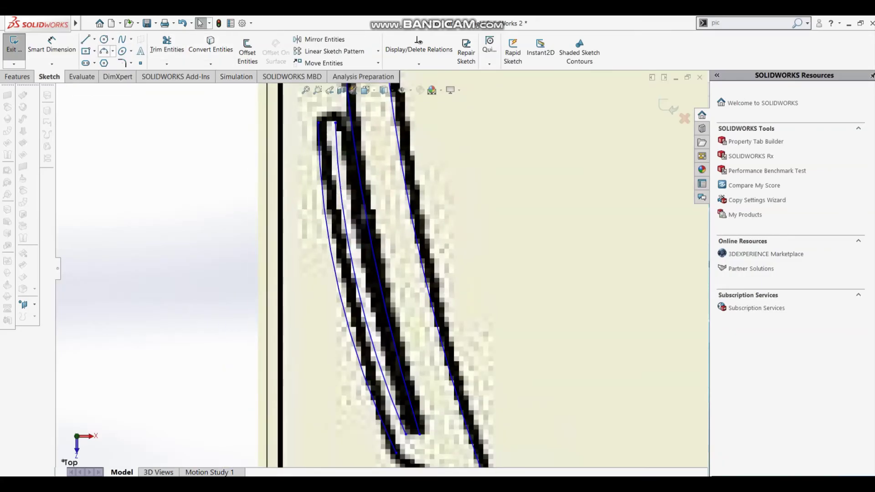
# Try a tangent arc at the slot's top endpoint, cancel it, and inspect the arc's options.
pyautogui.click(112, 51)
pyautogui.click(132, 75)
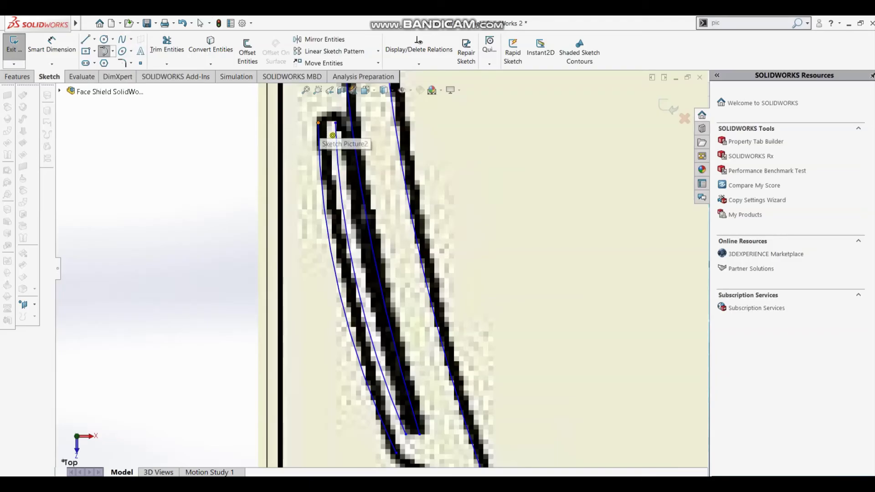
pyautogui.click(336, 122)
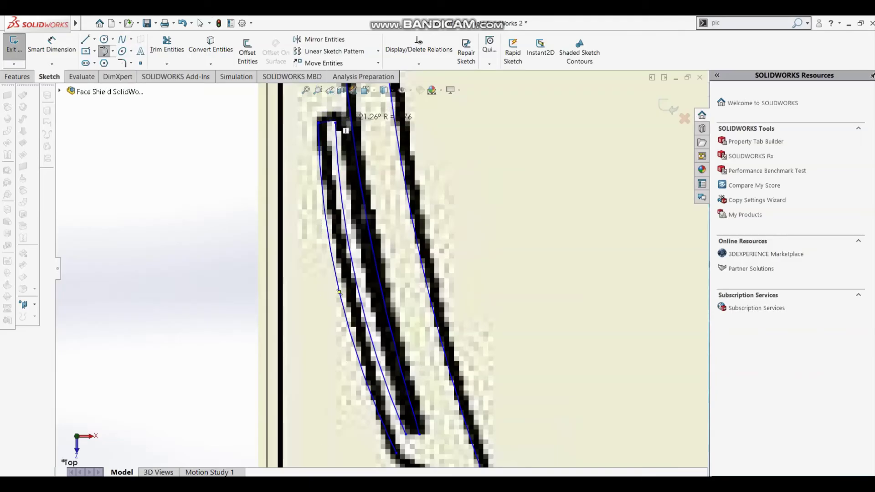
pyautogui.press('Escape')
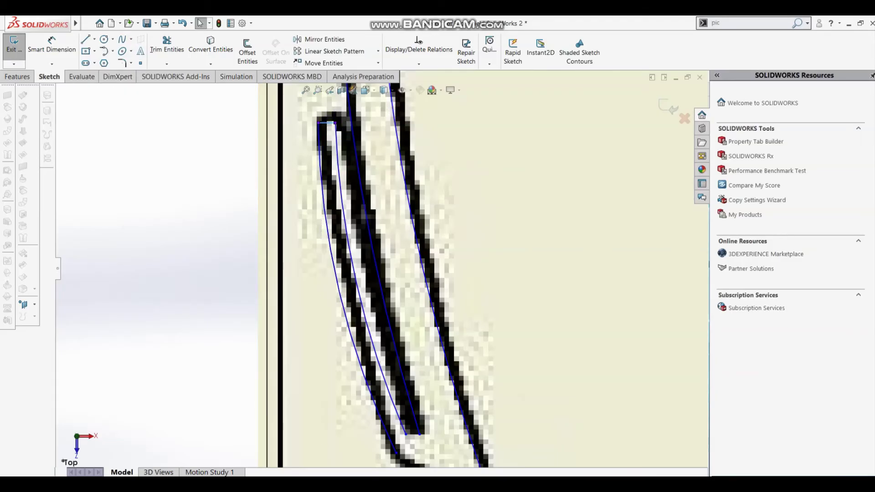
pyautogui.rightClick(324, 122)
pyautogui.scroll(-2, 368, 212)
pyautogui.scroll(-2, 368, 212)
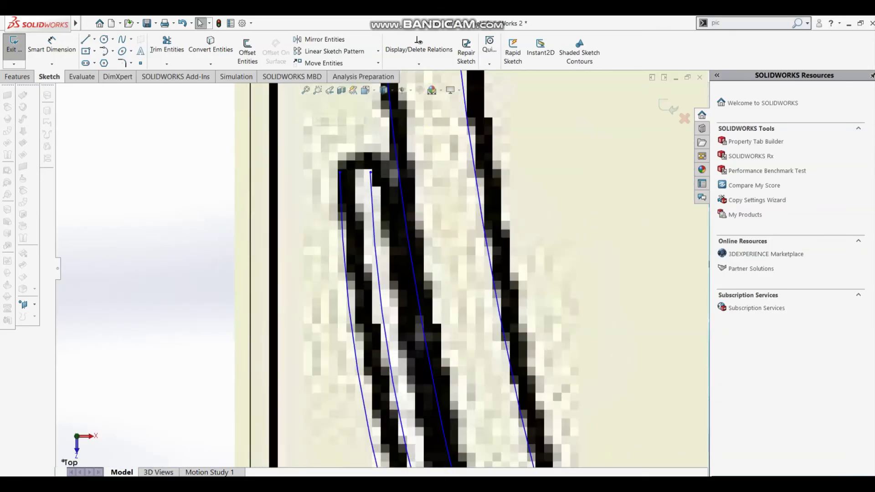
pyautogui.click(112, 51)
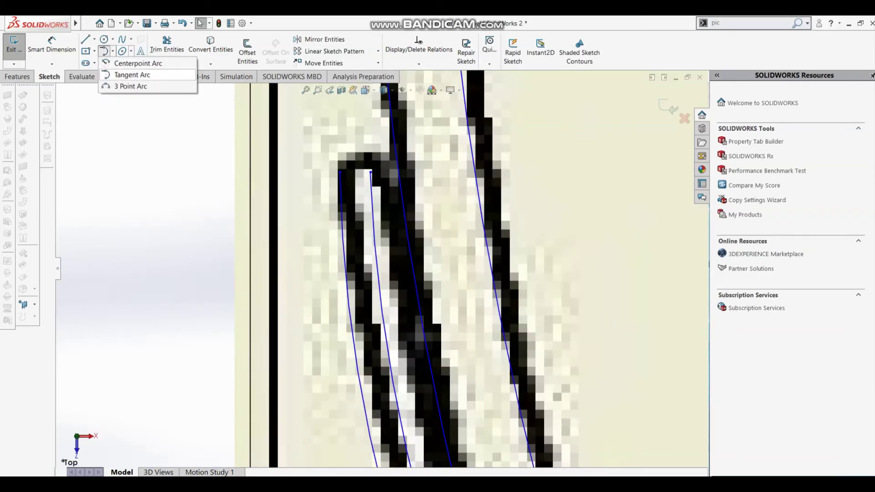
# Round off the slot's top end with a small tangent arc joining the two arcs.
pyautogui.click(340, 171)
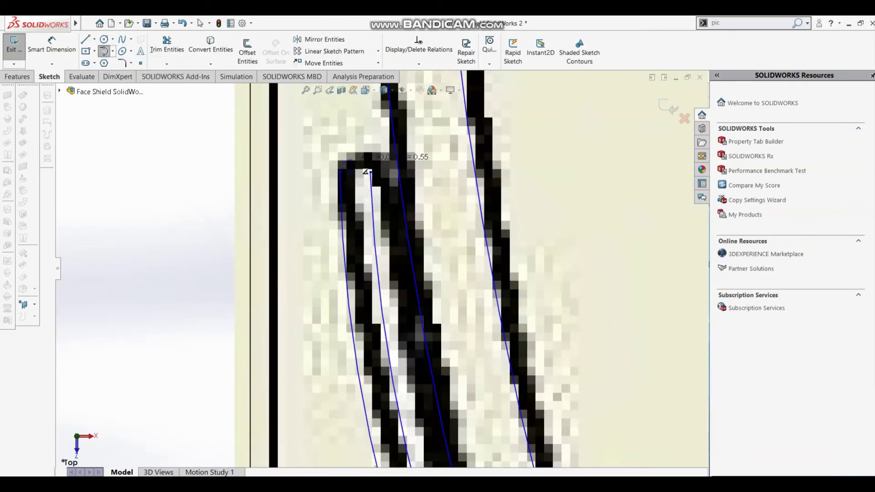
pyautogui.click(377, 172)
pyautogui.press('Escape')
pyautogui.scroll(2, 445, 395)
pyautogui.scroll(2, 444, 395)
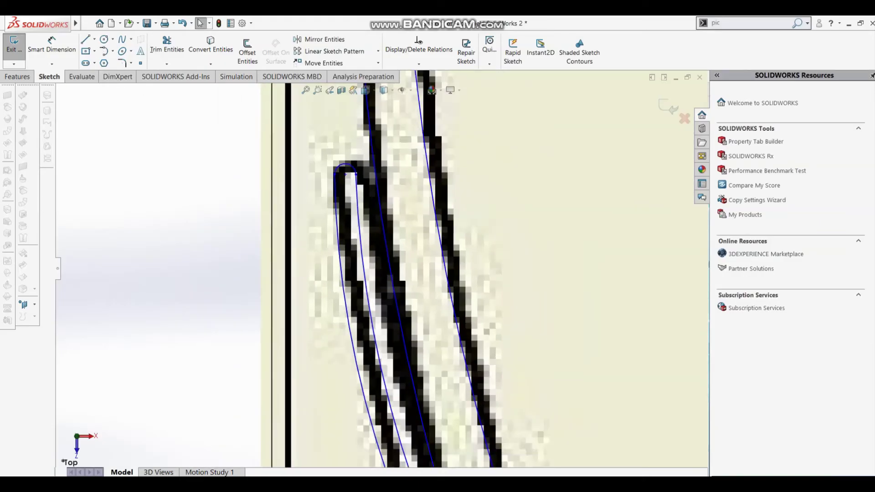
pyautogui.scroll(-2, 444, 394)
pyautogui.scroll(-2, 444, 395)
pyautogui.click(88, 23)
pyautogui.press('Escape')
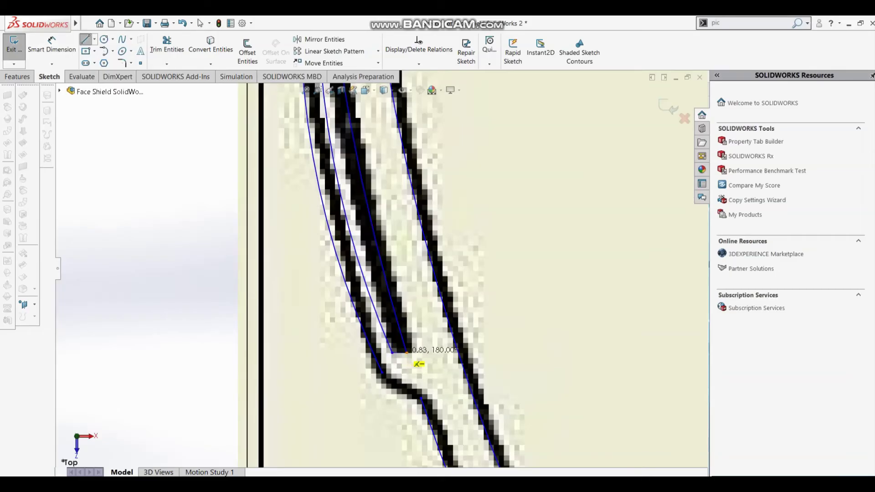
# Close the slot's lower end with a short line of about 0.83 mm.
pyautogui.click(201, 23)
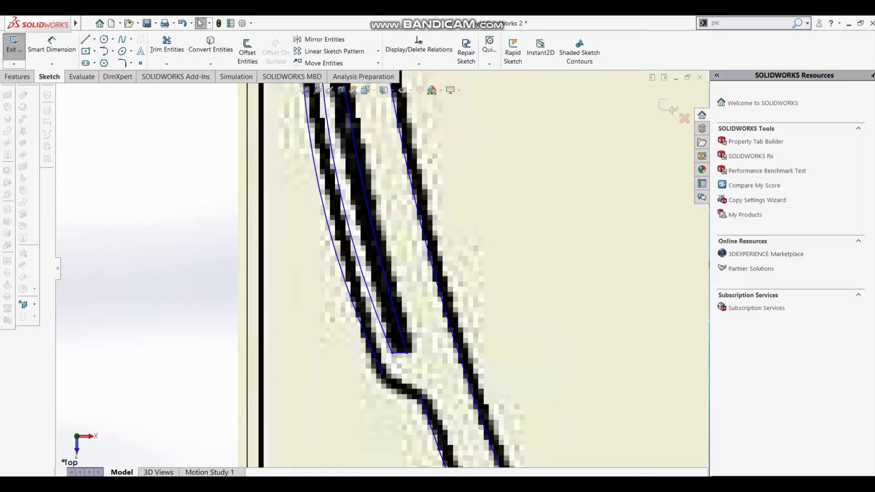
pyautogui.click(122, 63)
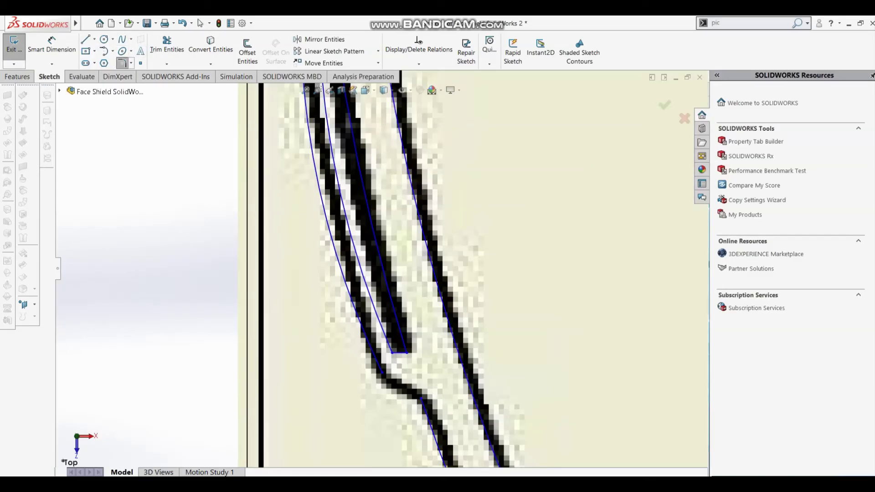
pyautogui.press('Escape')
pyautogui.click(131, 40)
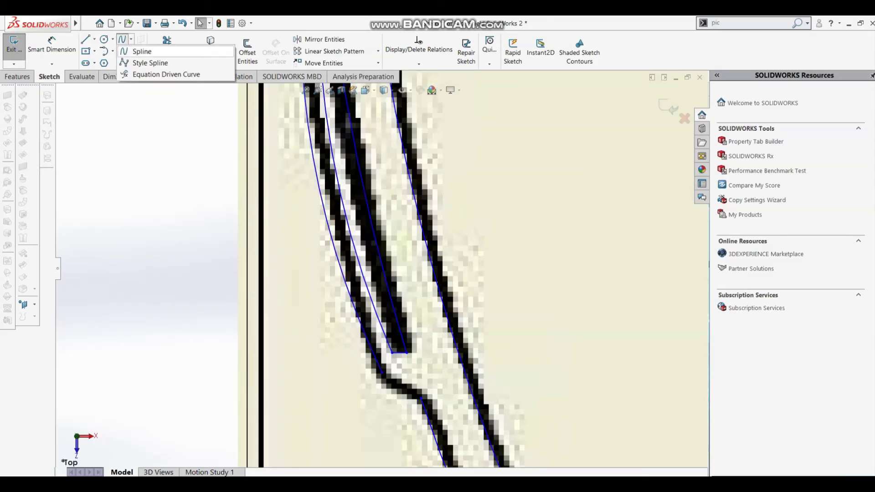
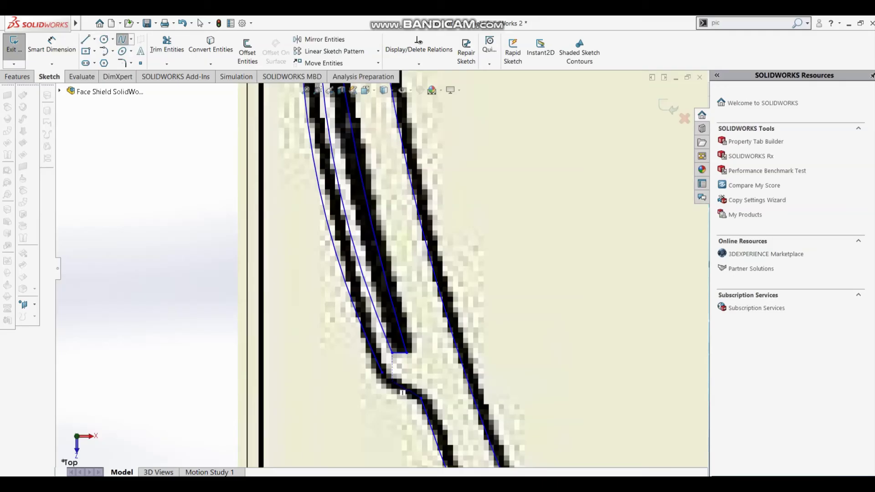
# Drop the Spline tool and nudge a spline point onto the traced headband outline.
pyautogui.press('Escape')
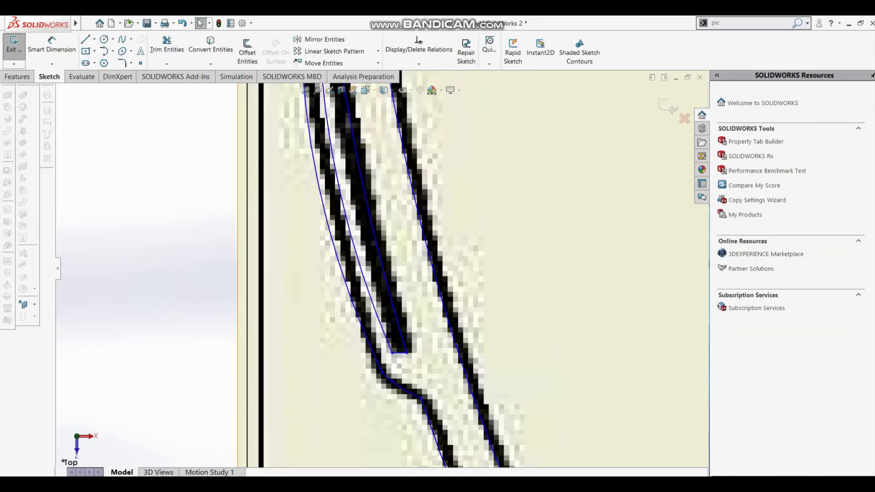
pyautogui.scroll(-2, 396, 360)
pyautogui.scroll(-2, 395, 357)
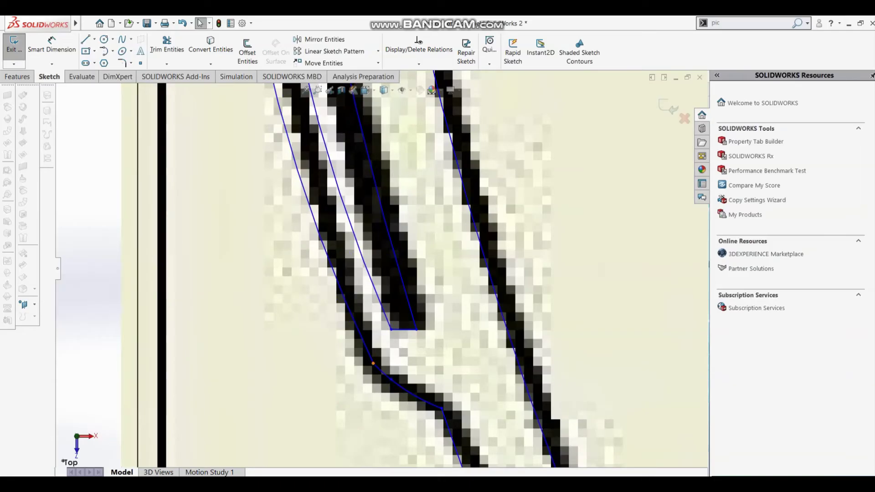
pyautogui.moveTo(372, 363); pyautogui.dragTo(373, 359)
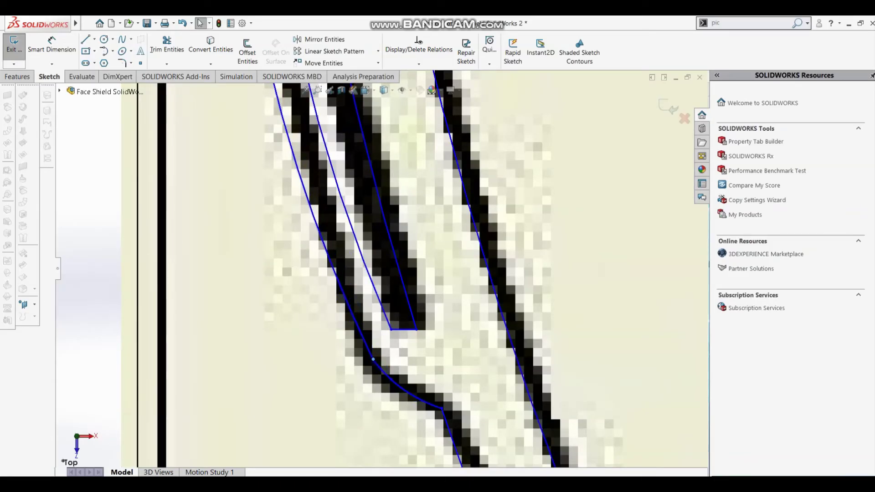
# Check the left slot line against the picture, then exit the sketch to show the shaded profile.
pyautogui.click(368, 258)
pyautogui.scroll(3, 381, 269)
pyautogui.press('Escape')
pyautogui.scroll(2, 364, 204)
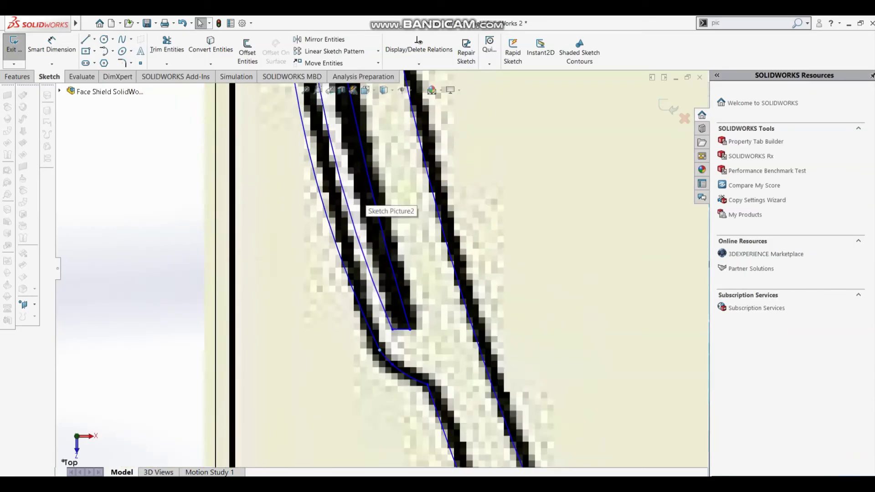
pyautogui.scroll(2, 367, 208)
pyautogui.scroll(-3, 367, 207)
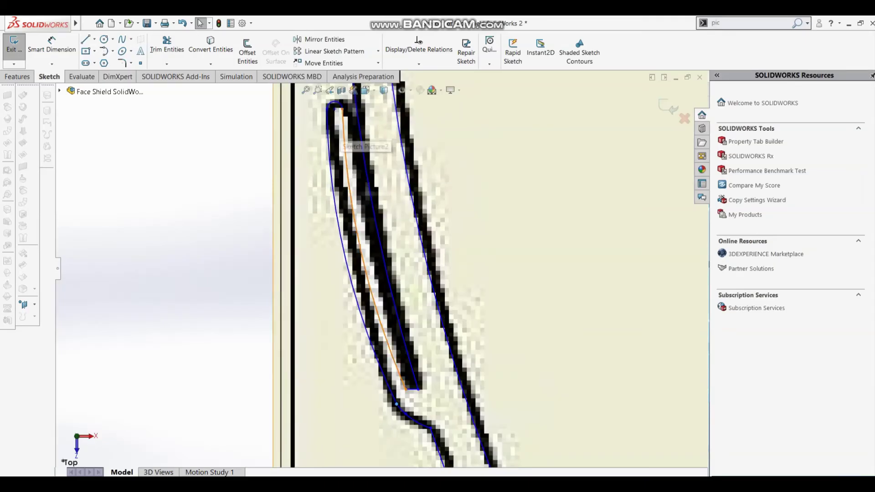
pyautogui.scroll(3, 341, 109)
pyautogui.scroll(3, 341, 110)
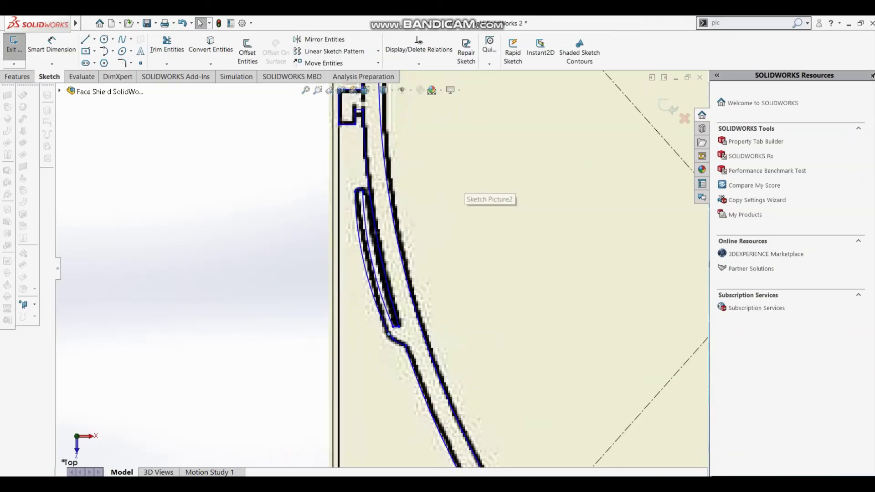
pyautogui.scroll(1, 561, 214)
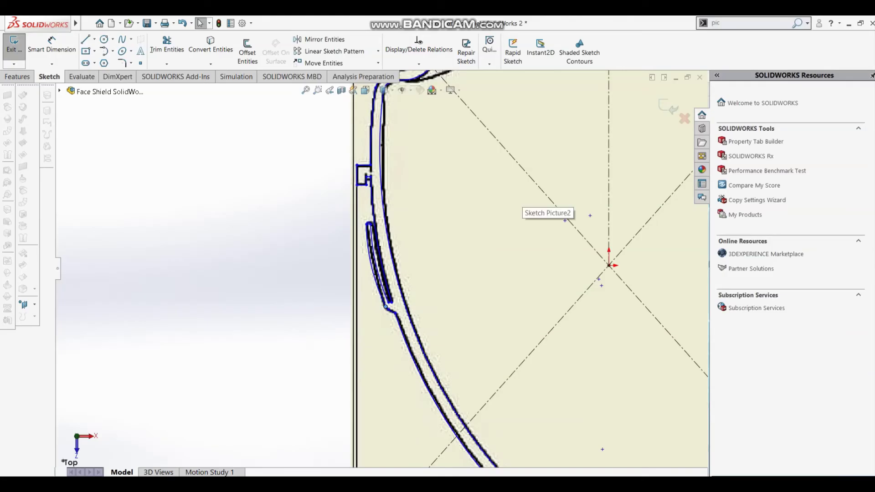
pyautogui.scroll(-1, 439, 308)
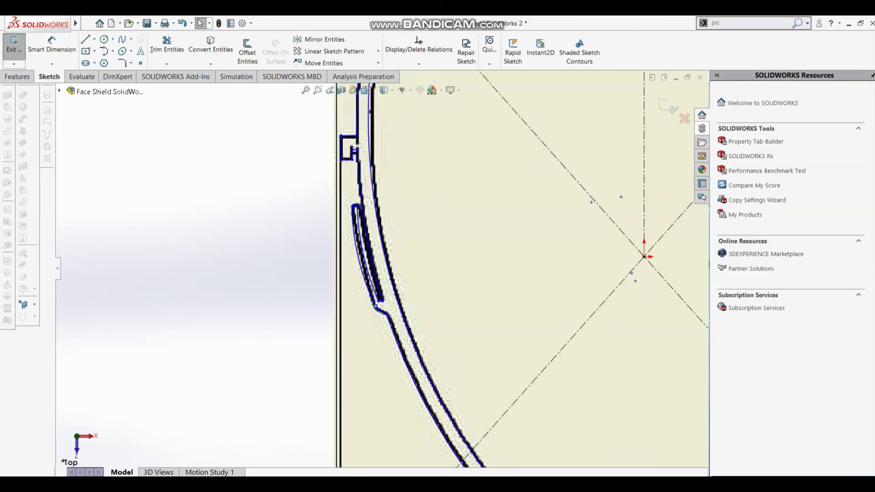
pyautogui.click(668, 106)
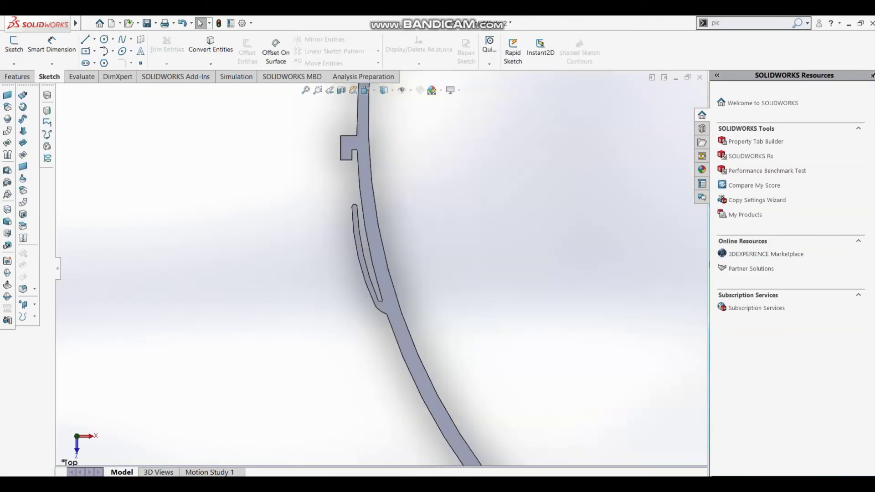
# Start an Extruded Boss/Base from the shaded headband profile region.
pyautogui.scroll(-1, 355, 240)
pyautogui.scroll(-2, 354, 240)
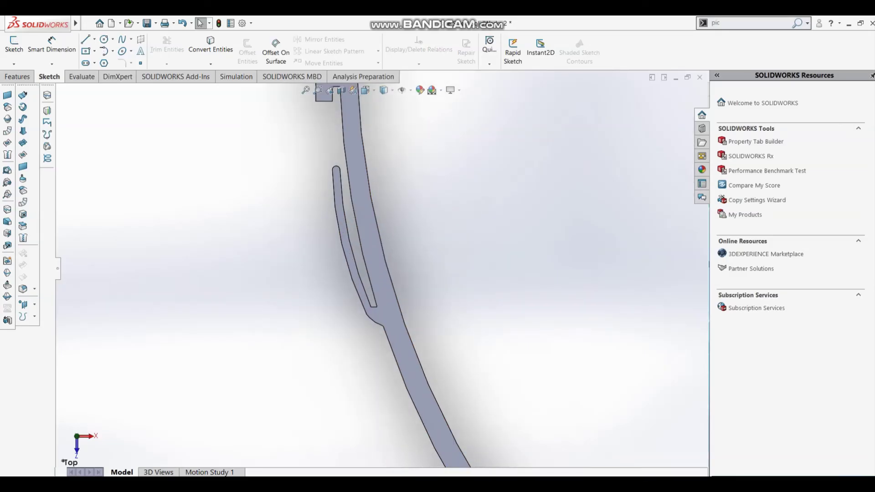
pyautogui.scroll(-1, 355, 240)
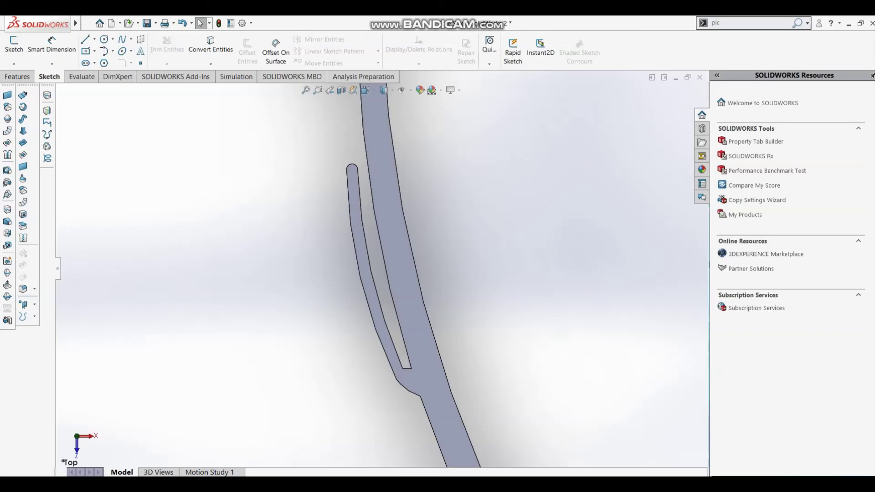
pyautogui.moveTo(56, 268); pyautogui.dragTo(70, 268)
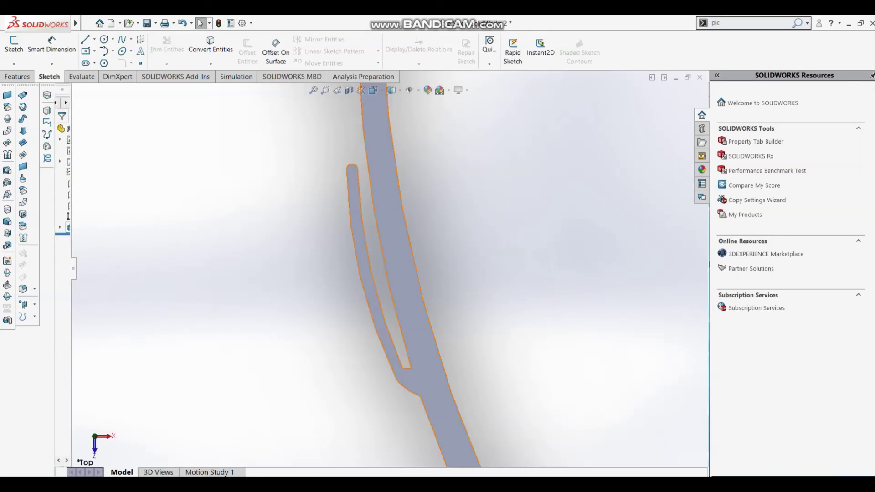
pyautogui.rightClick(66, 228)
pyautogui.click(90, 199)
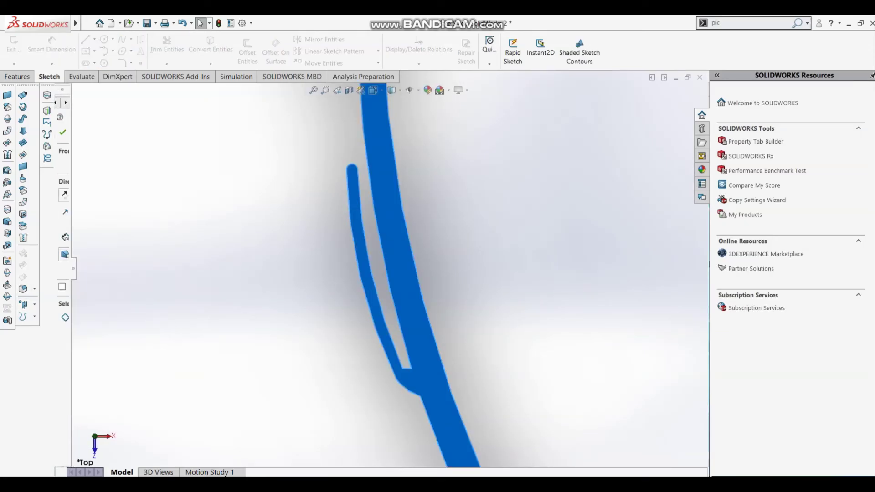
# Extrude the profile Blind 5.00 mm and accept it as Boss-Extrude1.
pyautogui.scroll(3, 643, 276)
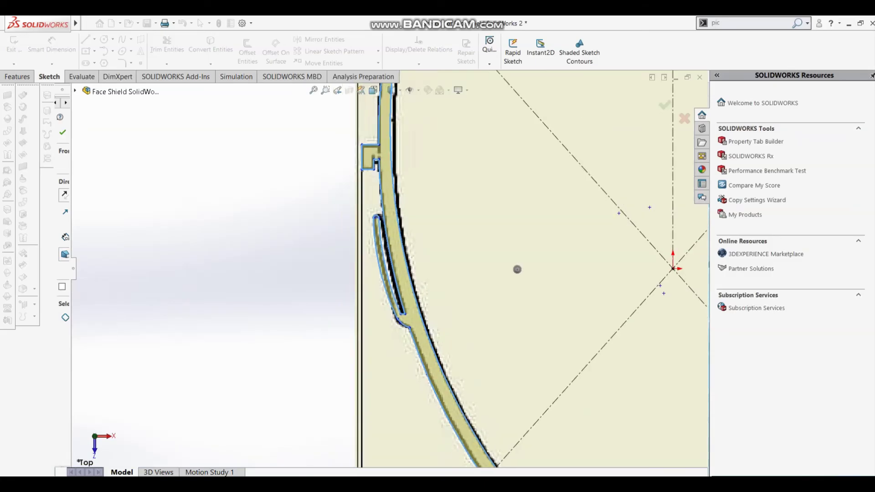
pyautogui.moveTo(73, 269); pyautogui.dragTo(181, 269)
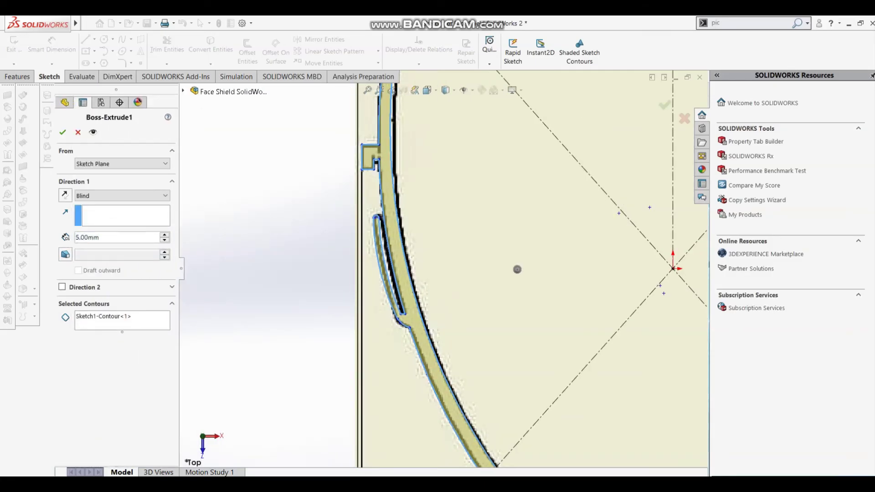
pyautogui.scroll(2, 495, 269)
pyautogui.scroll(2, 494, 269)
pyautogui.moveTo(494, 269); pyautogui.dragTo(550, 244, button='middle')
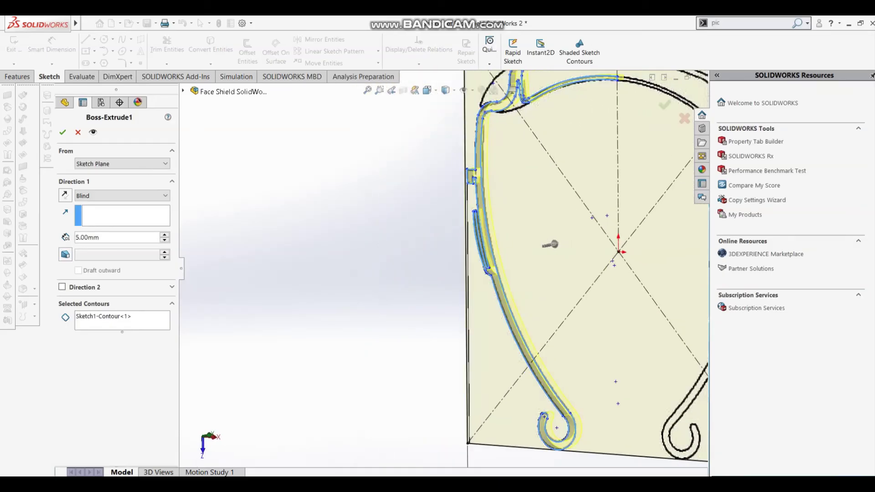
pyautogui.click(63, 132)
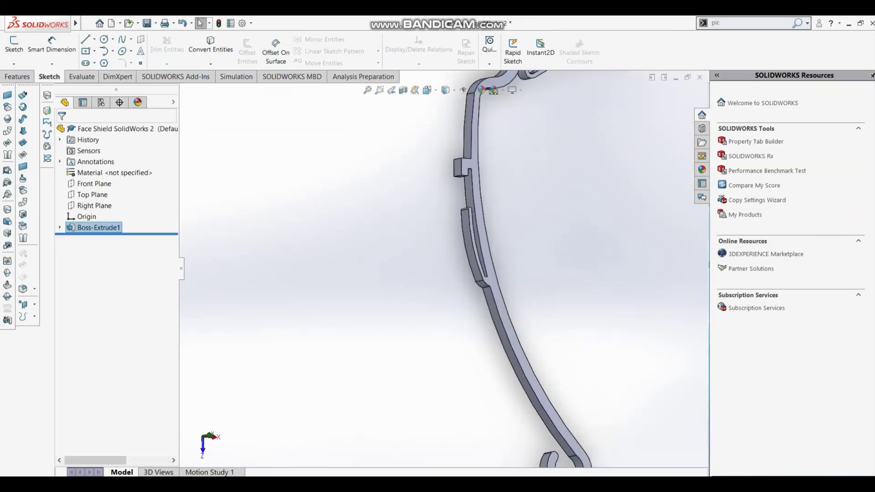
pyautogui.click(60, 227)
# Reopen Sketch1 under Boss-Extrude1 for editing in the Top view.
pyautogui.rightClick(97, 238)
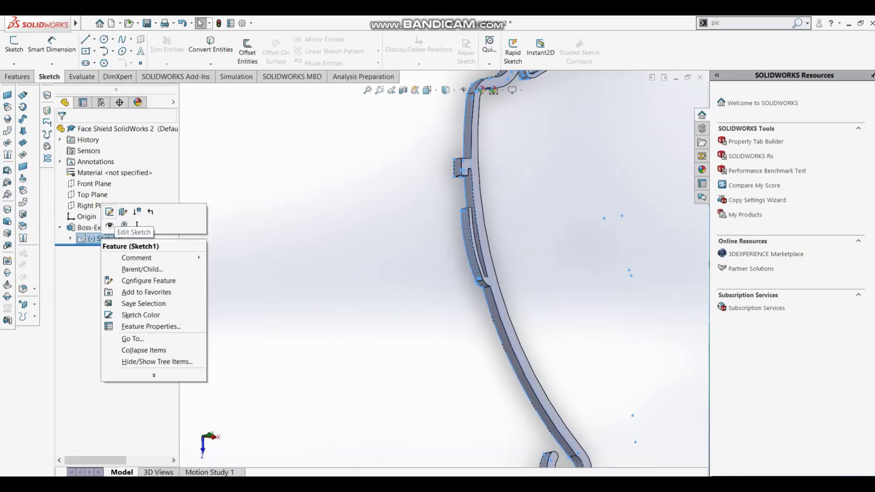
pyautogui.click(109, 212)
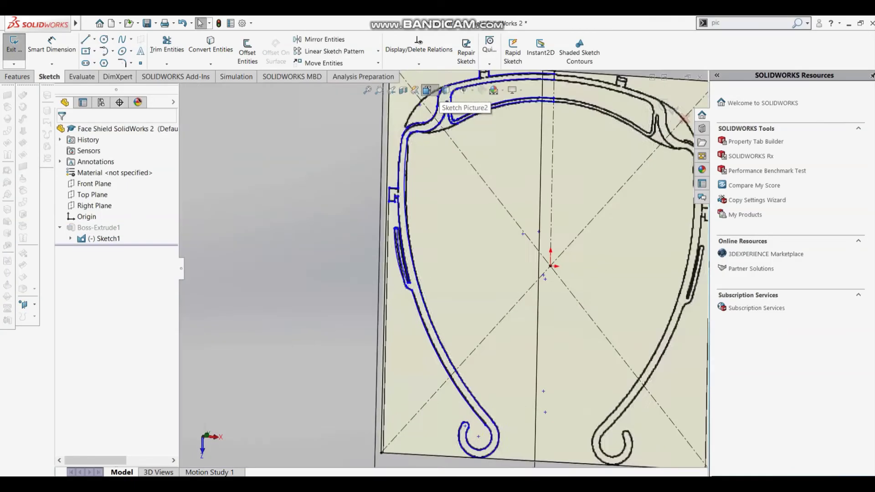
pyautogui.click(427, 90)
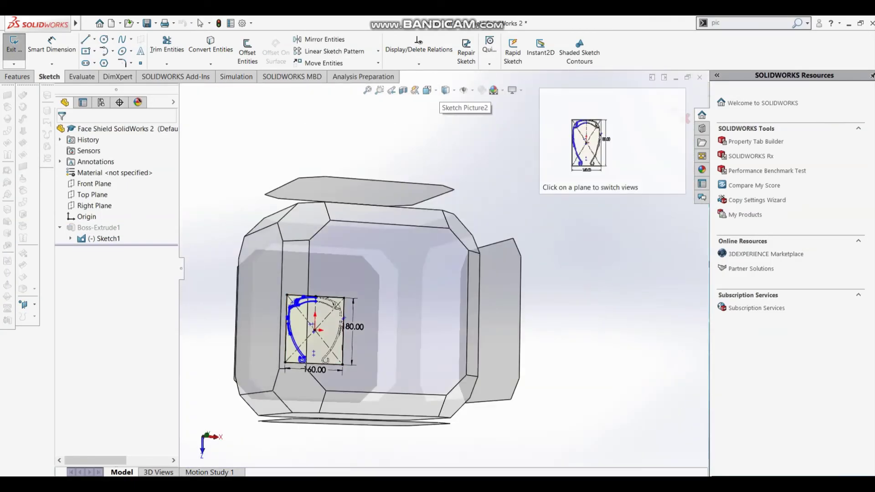
pyautogui.scroll(-3, 254, 312)
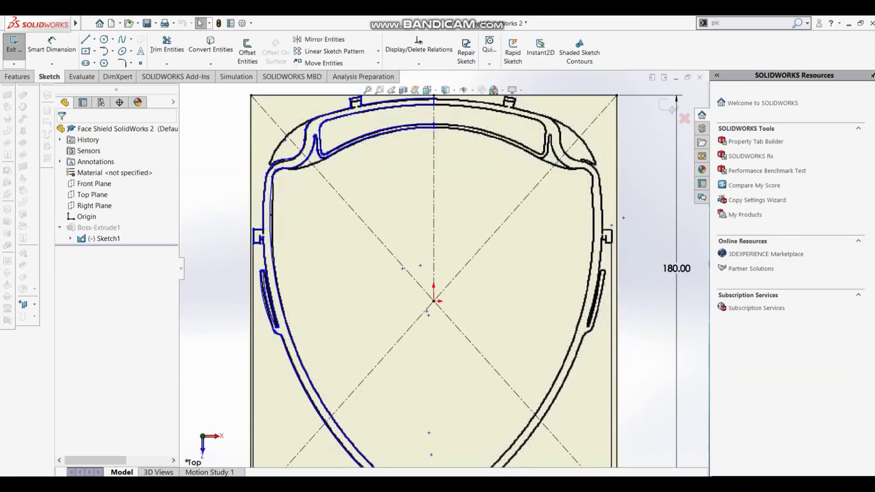
pyautogui.scroll(-4, 254, 312)
pyautogui.scroll(-3, 282, 314)
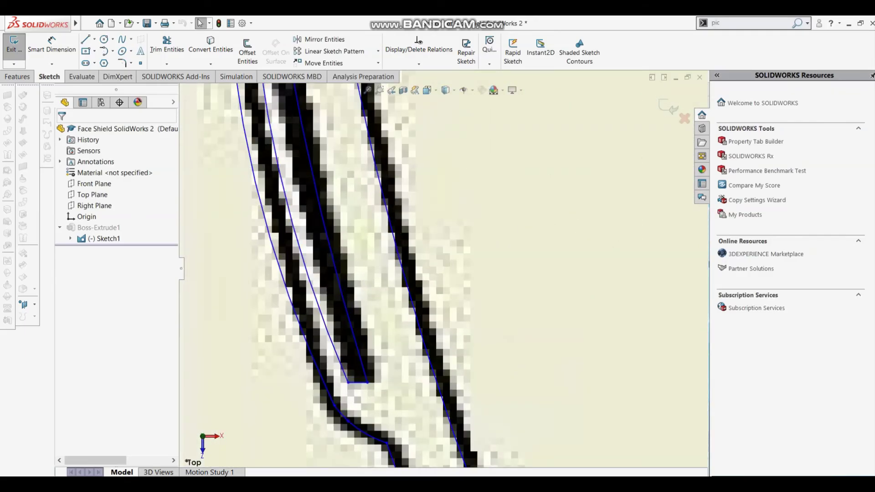
# Drag the slot's inner arc to reshape it, radius about 70.59.
pyautogui.scroll(2, 450, 257)
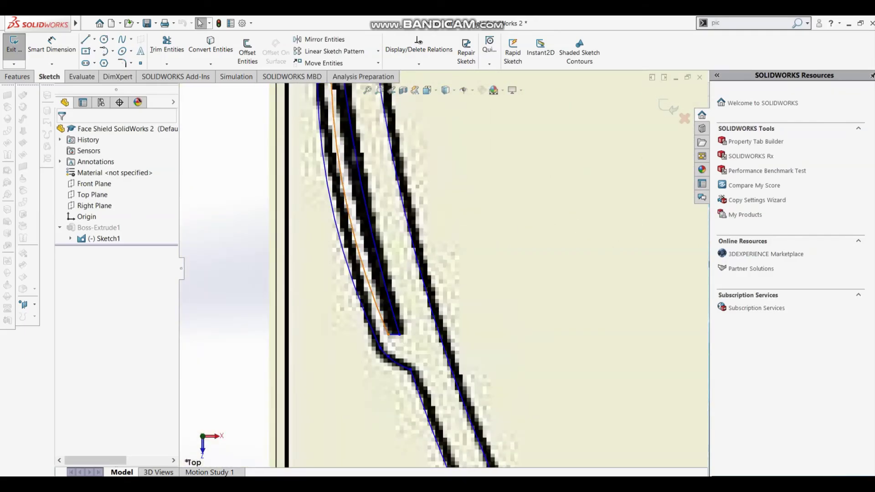
pyautogui.click(353, 228)
pyautogui.moveTo(347, 228)
pyautogui.mouseDown()
pyautogui.moveTo(339, 228)
pyautogui.moveTo(353, 228)
pyautogui.mouseUp()
pyautogui.scroll(-2, 364, 155)
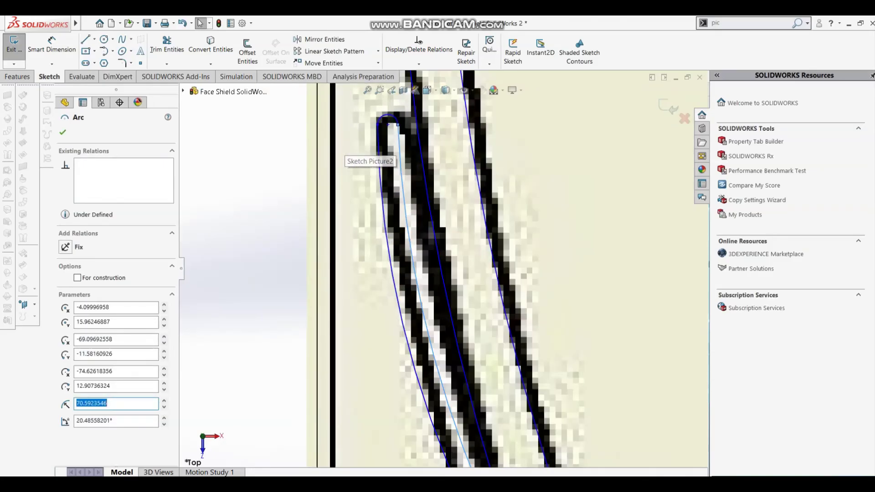
# Bend the slot arc onto the traced black line (radius 57.92) and exit Sketch1.
pyautogui.scroll(1, 365, 155)
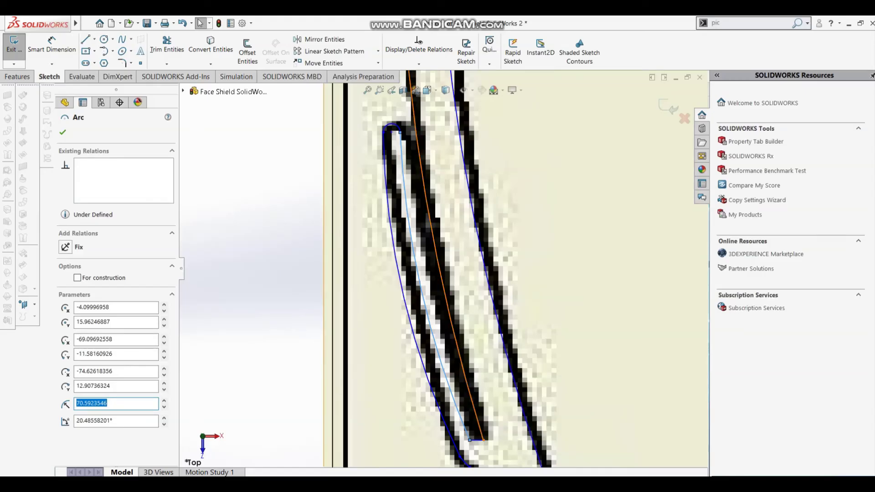
pyautogui.moveTo(399, 132); pyautogui.dragTo(395, 133)
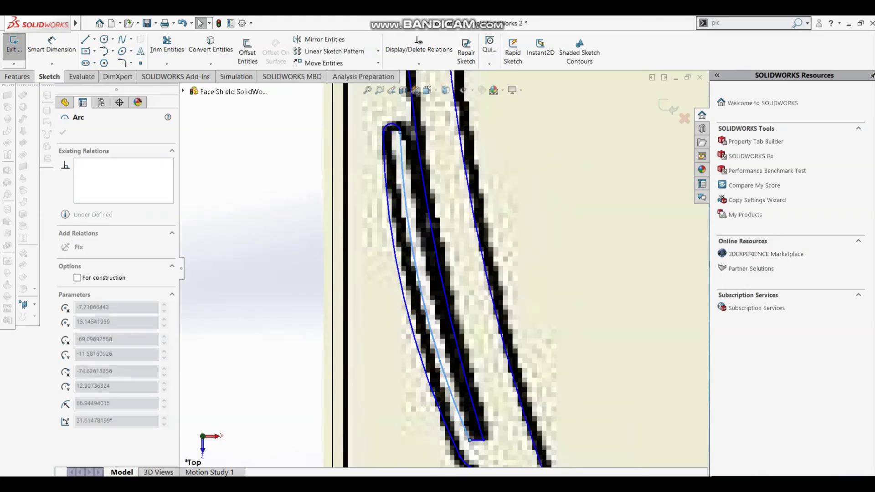
pyautogui.moveTo(399, 132); pyautogui.dragTo(401, 133)
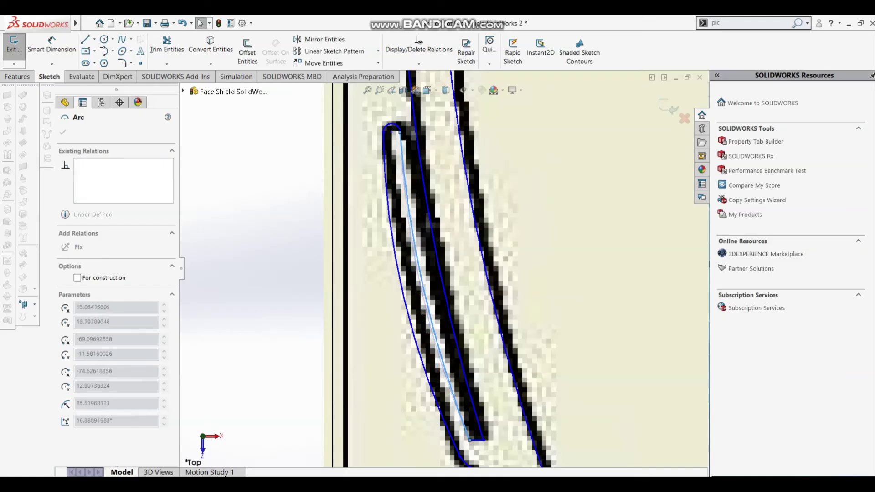
pyautogui.moveTo(426, 287); pyautogui.dragTo(420, 287)
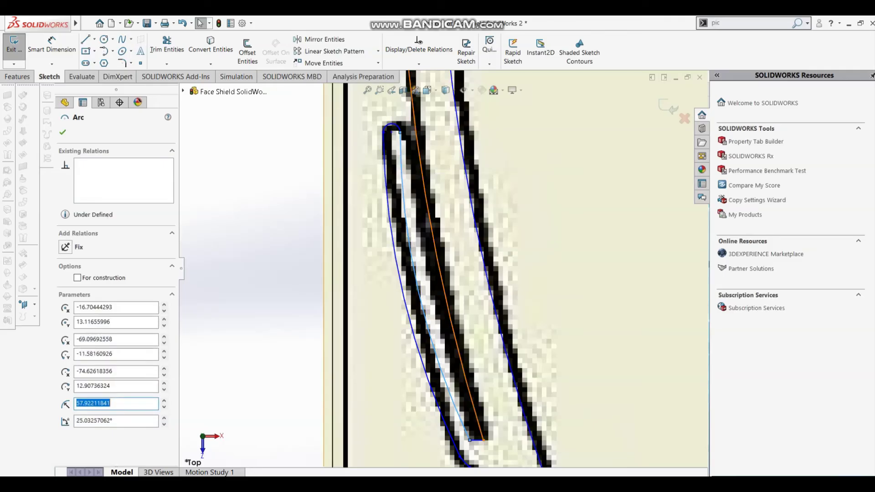
pyautogui.press('Escape')
pyautogui.keyDown('ctrl'); pyautogui.moveTo(415, 159); pyautogui.dragTo(426, 196, button='middle'); pyautogui.keyUp('ctrl')
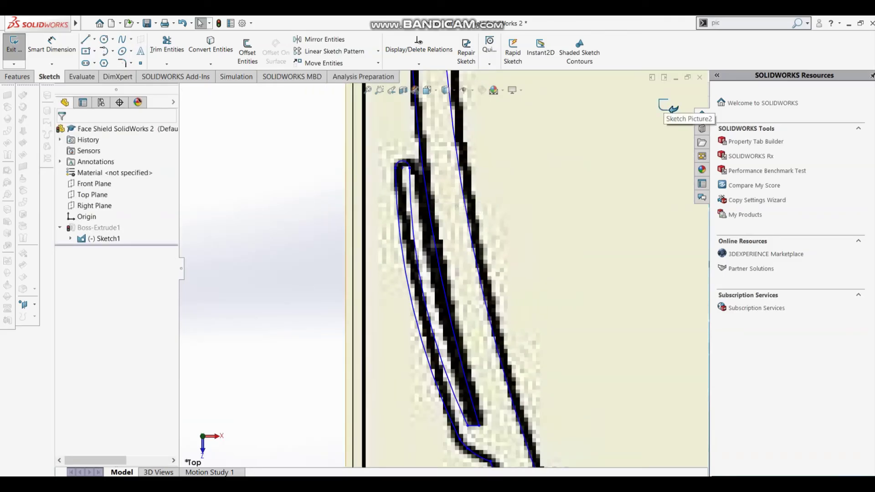
pyautogui.click(666, 107)
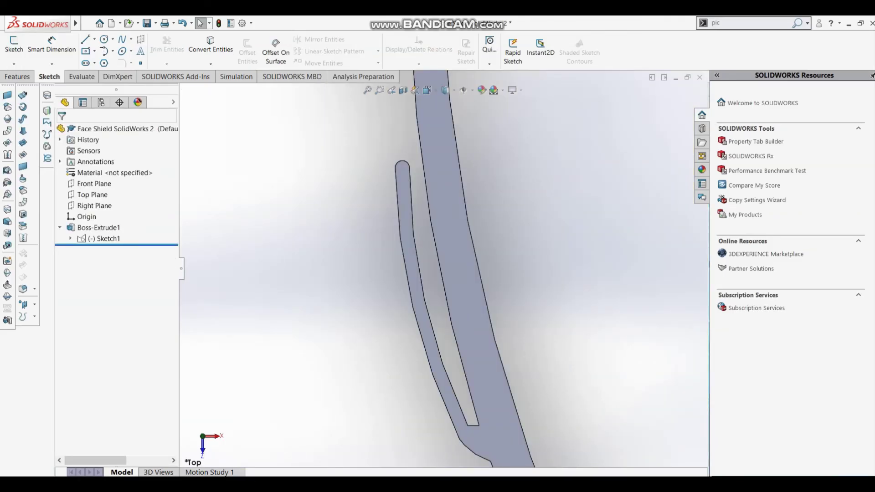
# Orbit the rebuilt part to check the extrusion depth, then restore the angled view.
pyautogui.moveTo(444, 268)
pyautogui.mouseDown(button='middle')
pyautogui.moveTo(478, 291)
pyautogui.moveTo(461, 330)
pyautogui.mouseUp(button='middle')
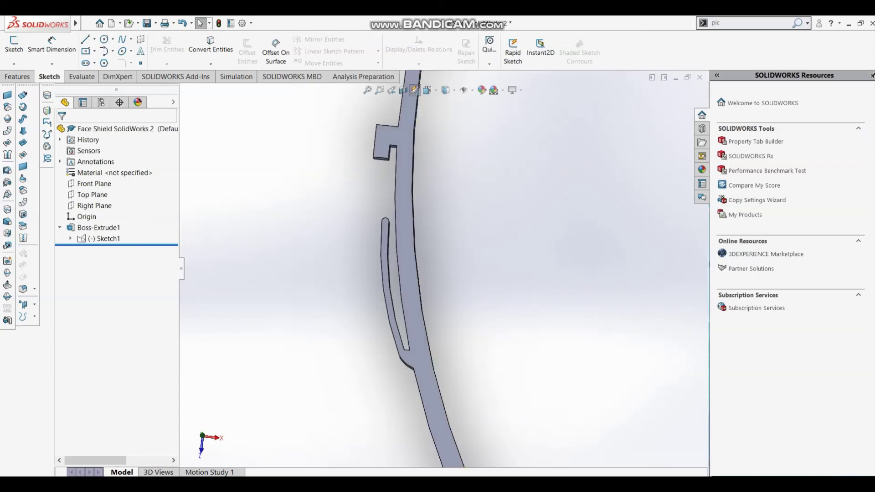
pyautogui.hotkey('ctrl', 'z')
pyautogui.hotkey('ctrl', 'shift', 'z')
pyautogui.hotkey('ctrl', 'shift', 'z')
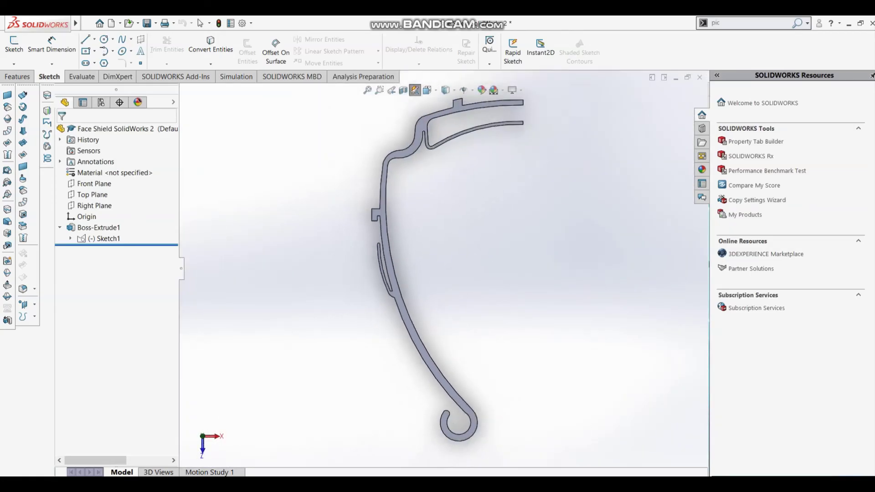
# Confirm Sketch1's sketch plane and expand Boss-Extrude1 to reach Sketch1 again.
pyautogui.click(103, 238)
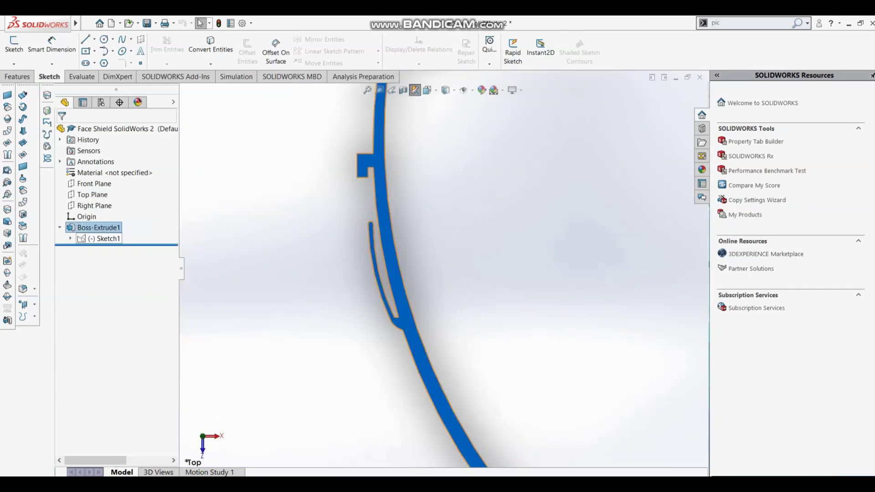
pyautogui.rightClick(102, 239)
pyautogui.click(107, 221)
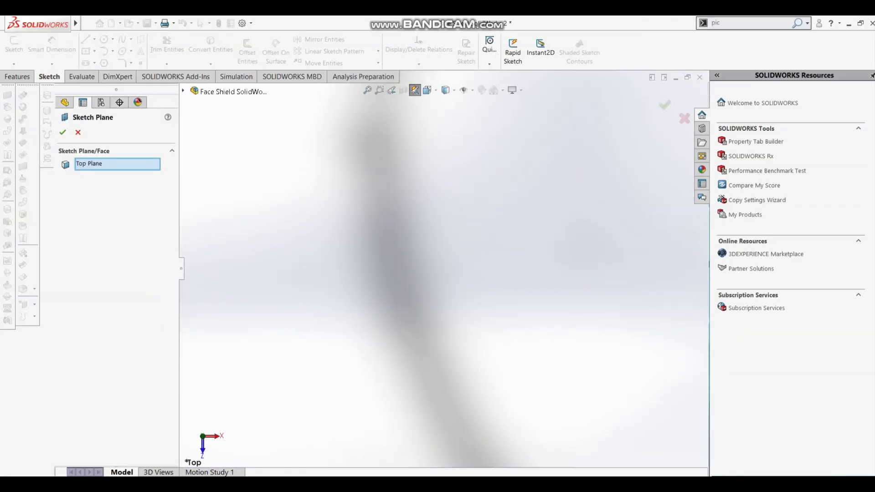
pyautogui.press('Return')
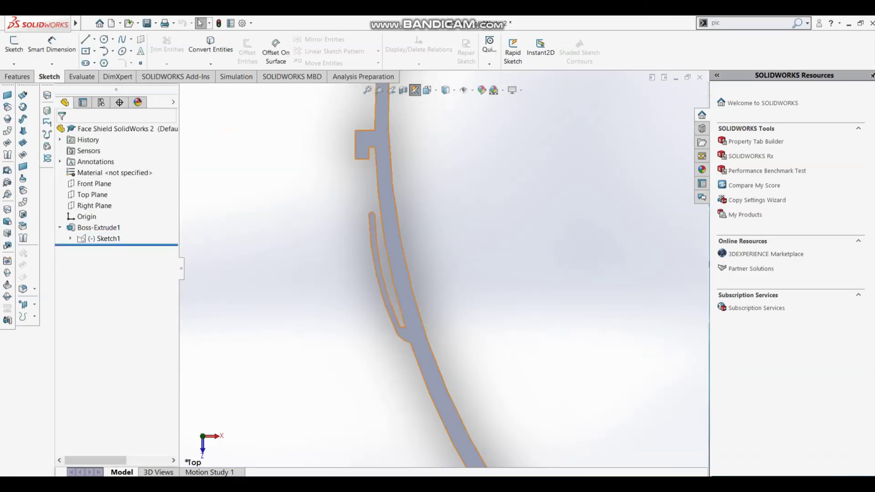
pyautogui.rightClick(98, 227)
pyautogui.click(60, 227)
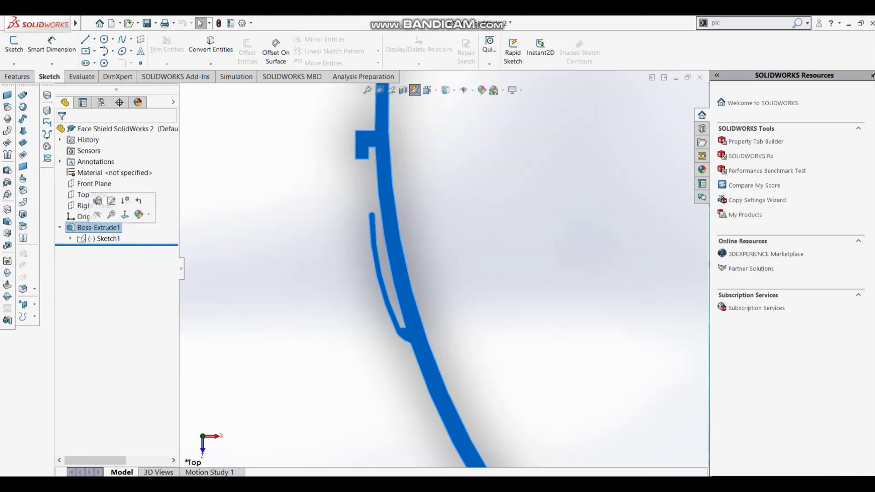
pyautogui.rightClick(104, 238)
# Reopen Sketch1 and delete the badly fitting slot arc.
pyautogui.click(111, 213)
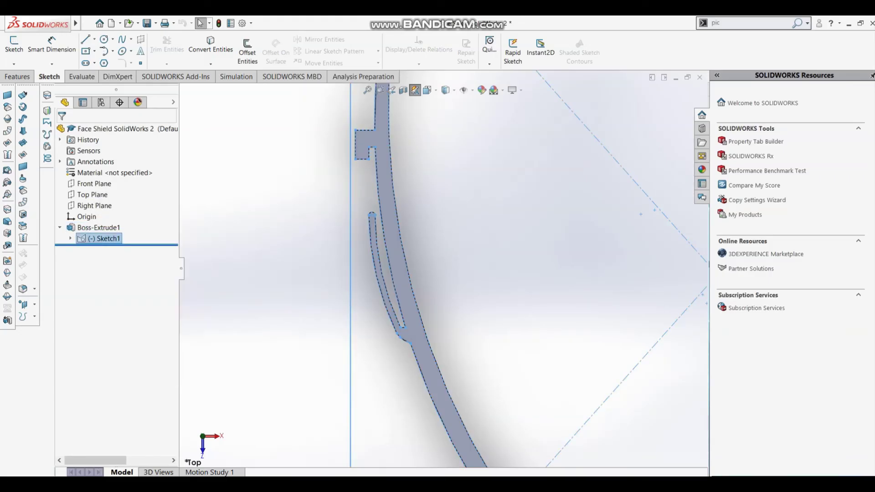
pyautogui.click(405, 228)
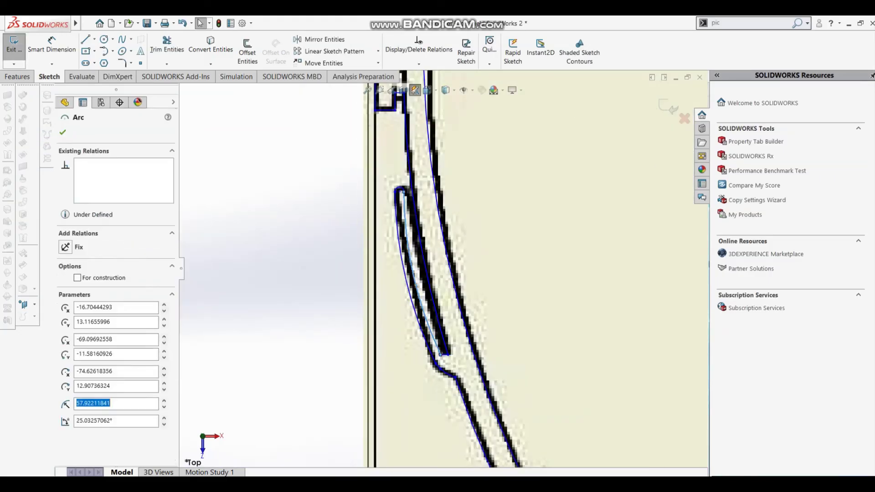
pyautogui.rightClick(412, 229)
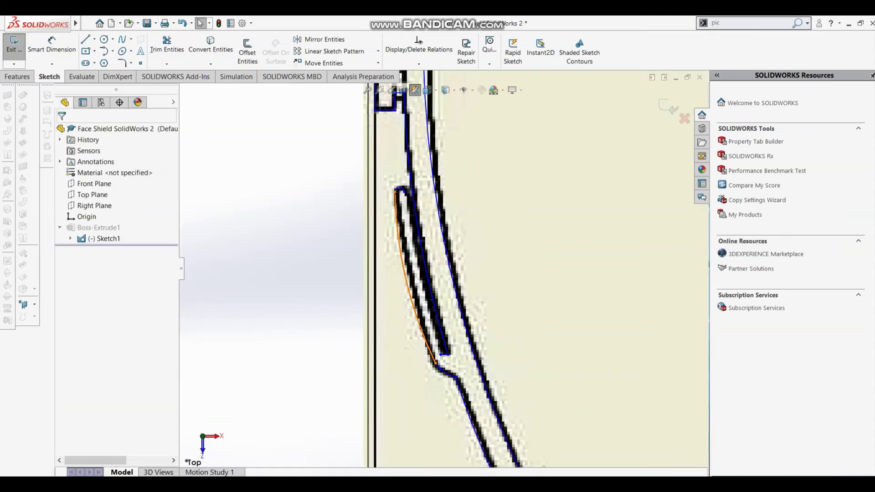
pyautogui.rightClick(403, 231)
pyautogui.click(430, 440)
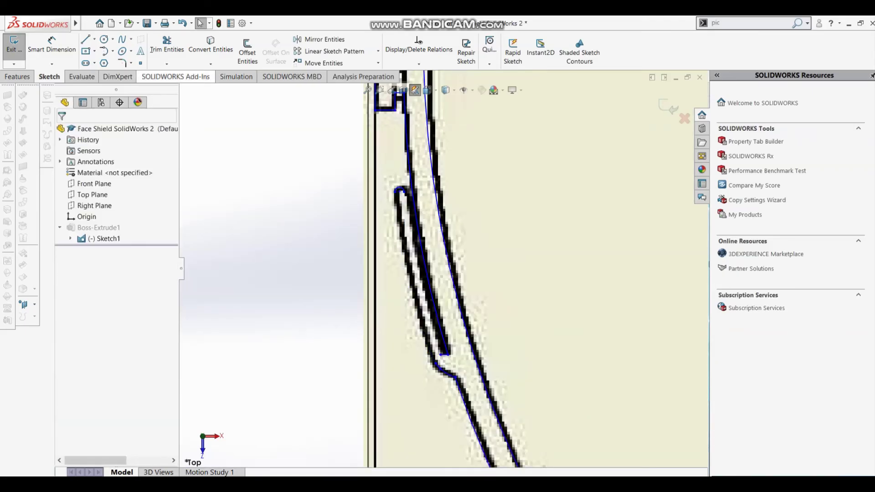
# Draw a three-point arc along the slot's inner edge.
pyautogui.click(111, 51)
pyautogui.click(132, 86)
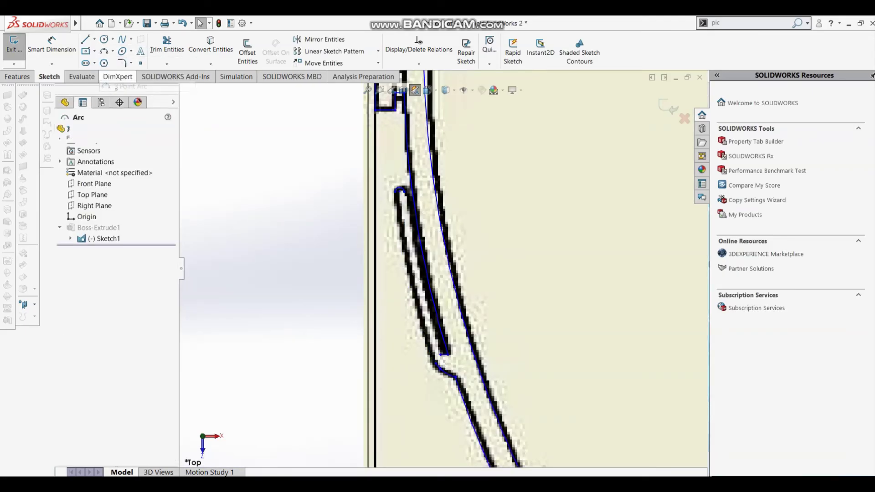
pyautogui.moveTo(449, 374); pyautogui.dragTo(402, 191)
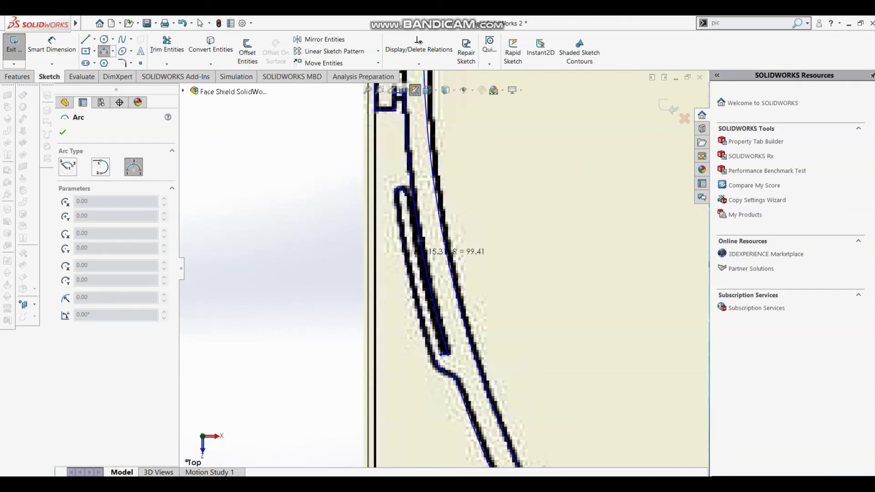
pyautogui.click(419, 250)
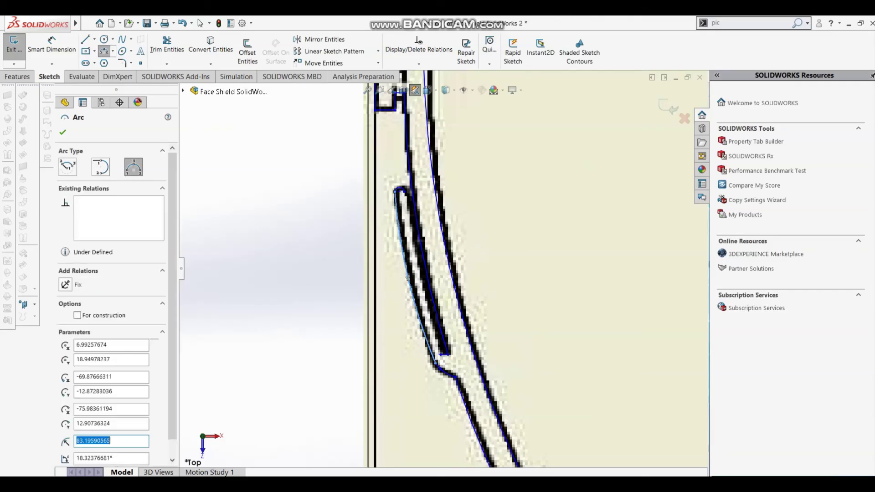
pyautogui.press('Escape')
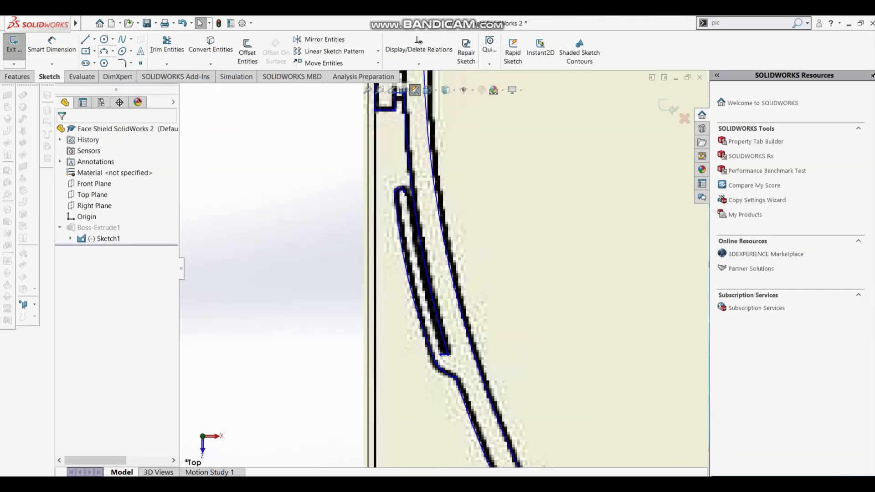
# Draw a second three-point arc from the lower to upper slot endpoint, following the trace.
pyautogui.press('Return')
pyautogui.click(442, 355)
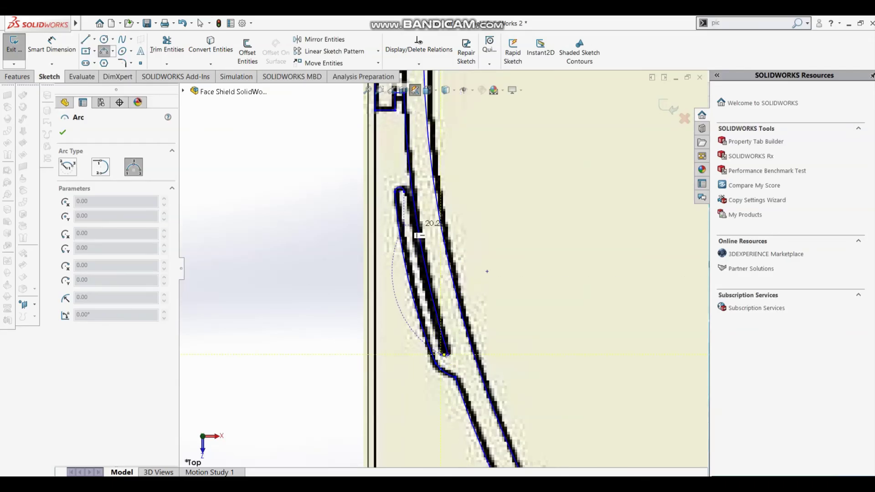
pyautogui.click(404, 192)
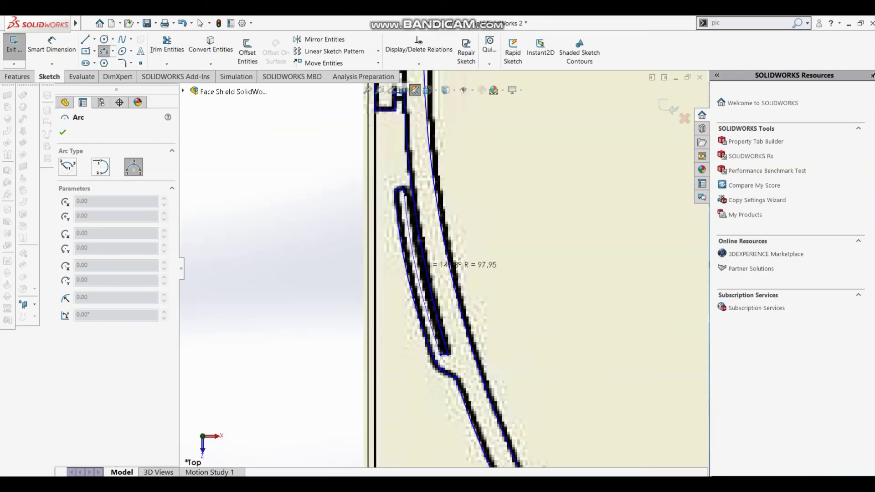
pyautogui.click(451, 265)
pyautogui.press('Escape')
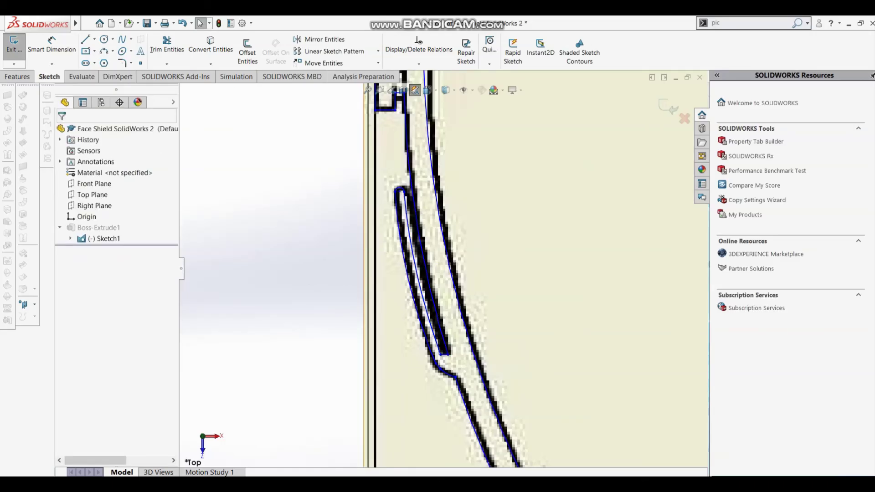
# Exit Sketch1 so the extruded headband rebuilds with the corrected slot.
pyautogui.scroll(-2, 427, 256)
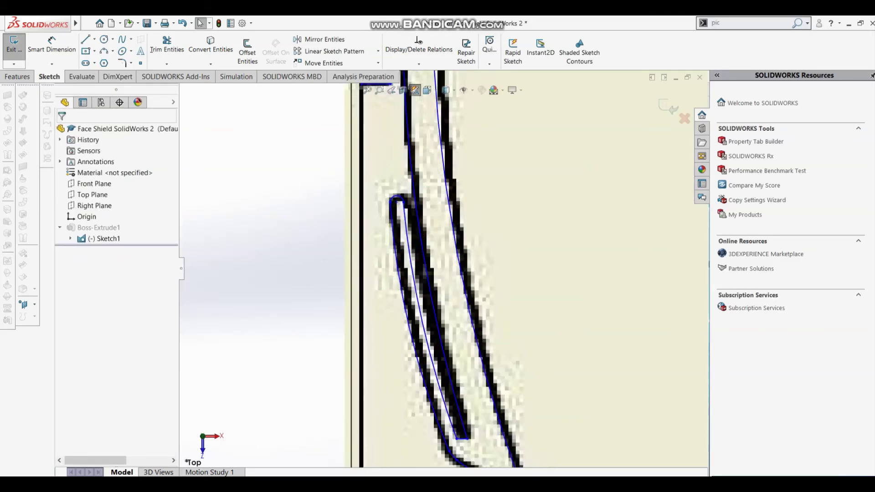
pyautogui.scroll(-2, 427, 256)
pyautogui.scroll(-3, 427, 256)
pyautogui.scroll(-2, 427, 256)
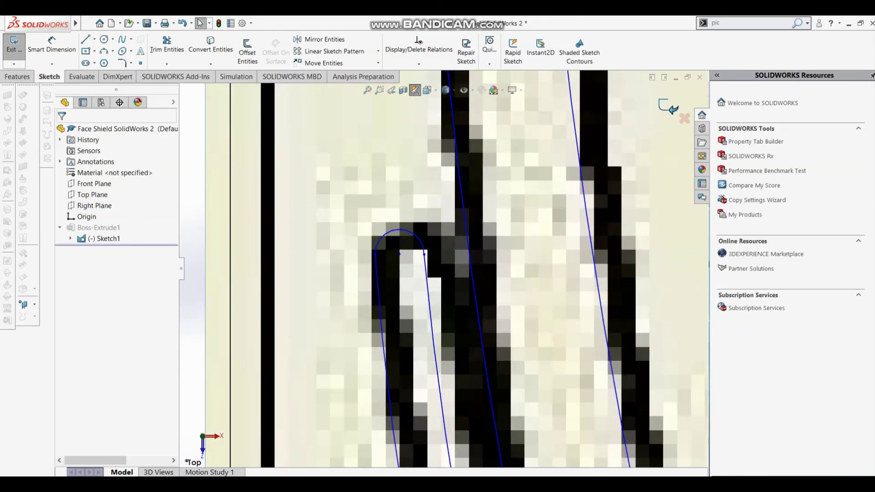
pyautogui.click(667, 106)
# Zoom out to the whole rebuilt half-headband, cancelling a briefly opened Mirror.
pyautogui.scroll(3, 510, 296)
pyautogui.scroll(2, 510, 296)
pyautogui.scroll(2, 510, 296)
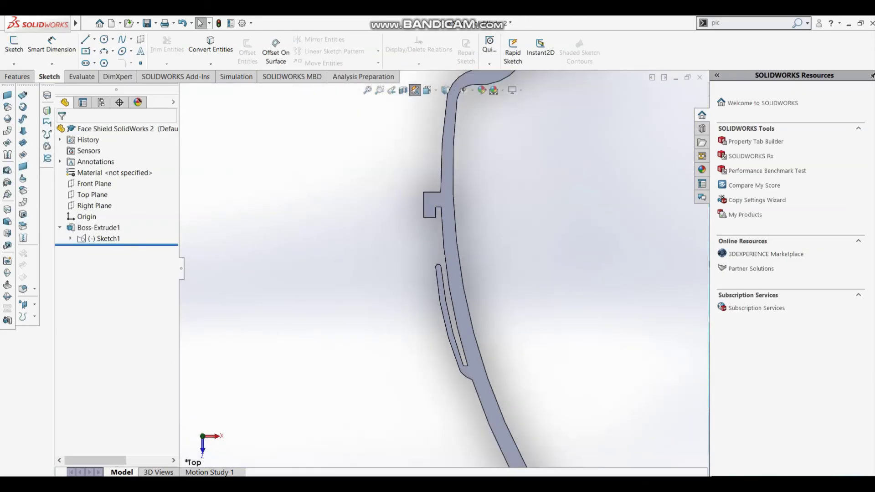
pyautogui.scroll(2, 511, 296)
pyautogui.scroll(2, 510, 296)
pyautogui.scroll(-1, 510, 296)
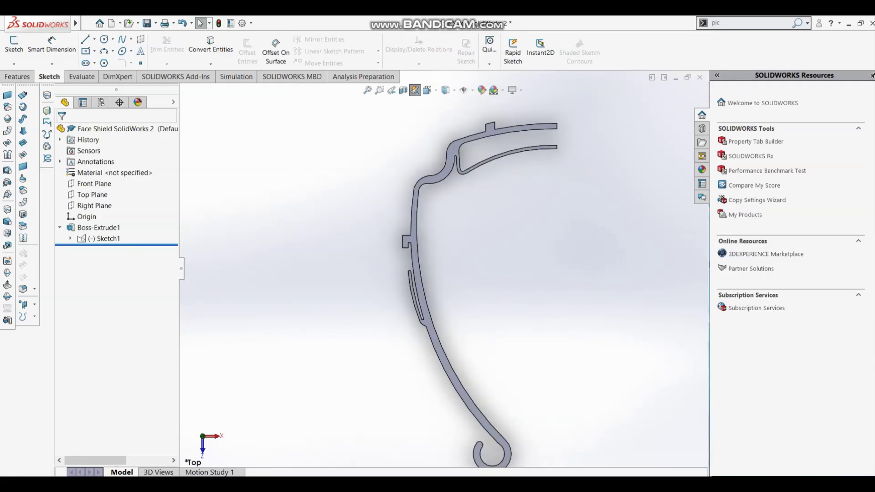
pyautogui.click(17, 77)
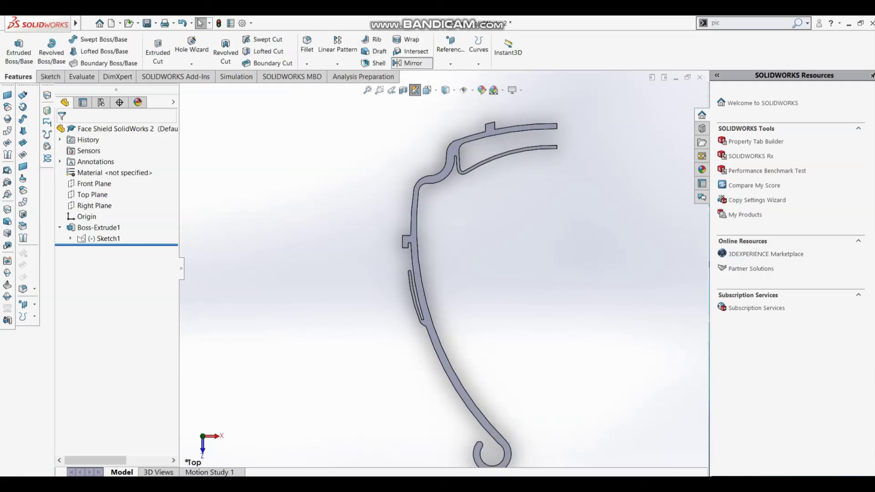
pyautogui.click(408, 63)
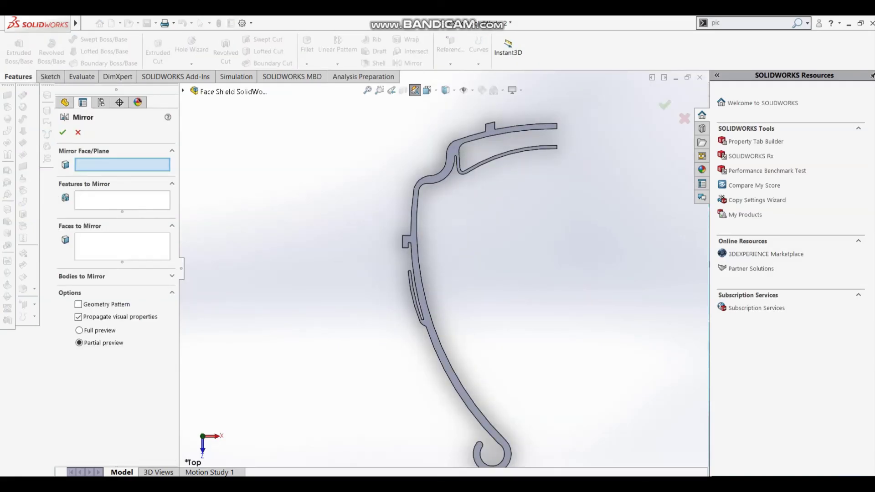
pyautogui.press('Escape')
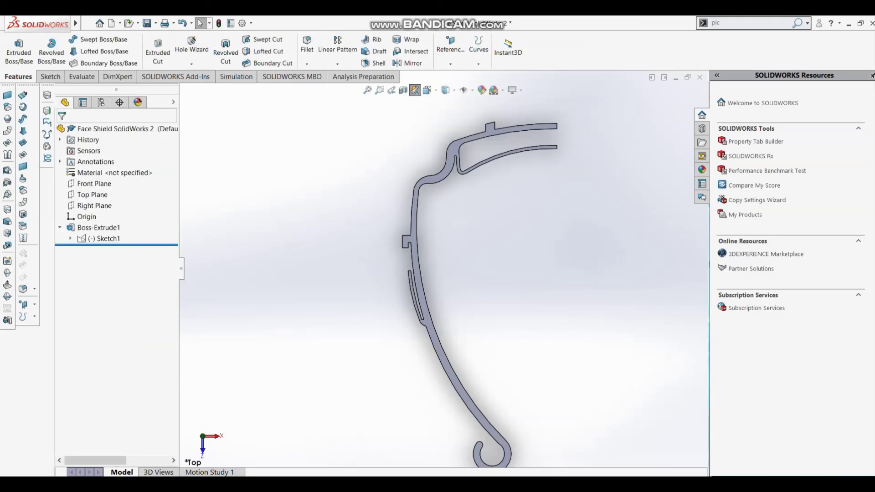
pyautogui.click(307, 63)
# Select the four edges of the top tab for filleting.
pyautogui.scroll(-3, 506, 89)
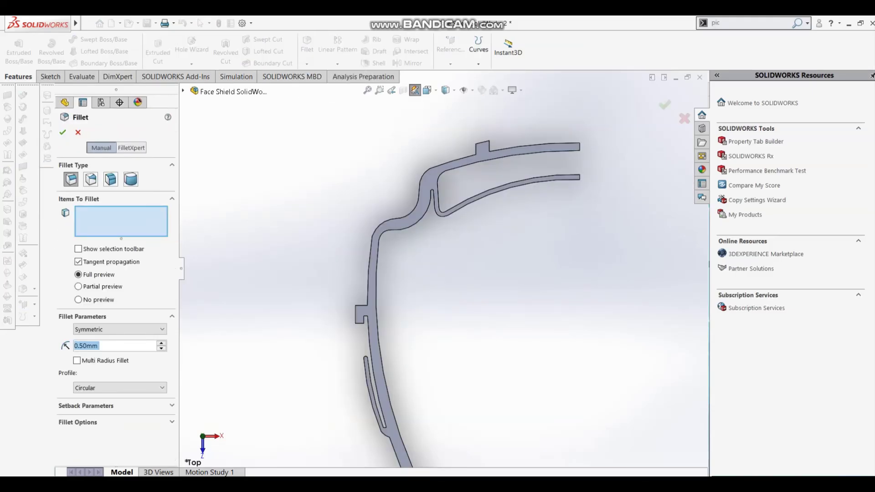
pyautogui.moveTo(455, 205)
pyautogui.mouseDown(button='middle')
pyautogui.moveTo(456, 255)
pyautogui.moveTo(474, 214)
pyautogui.mouseUp(button='middle')
pyautogui.click(470, 223)
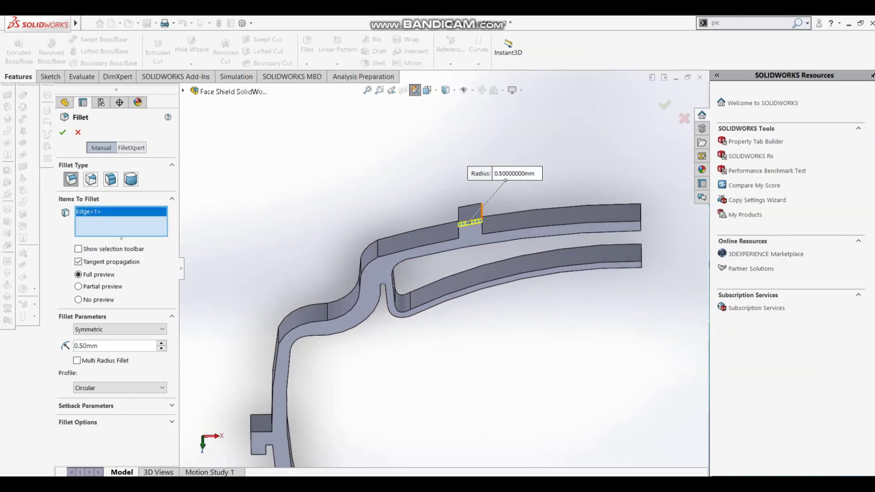
pyautogui.click(479, 214)
pyautogui.click(459, 216)
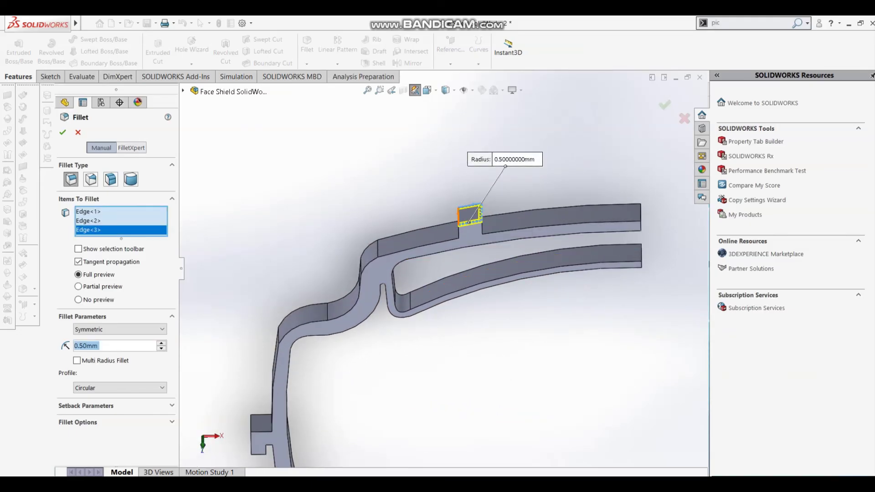
pyautogui.click(469, 222)
pyautogui.scroll(5, 473, 219)
pyautogui.moveTo(473, 218); pyautogui.dragTo(462, 257, button='middle')
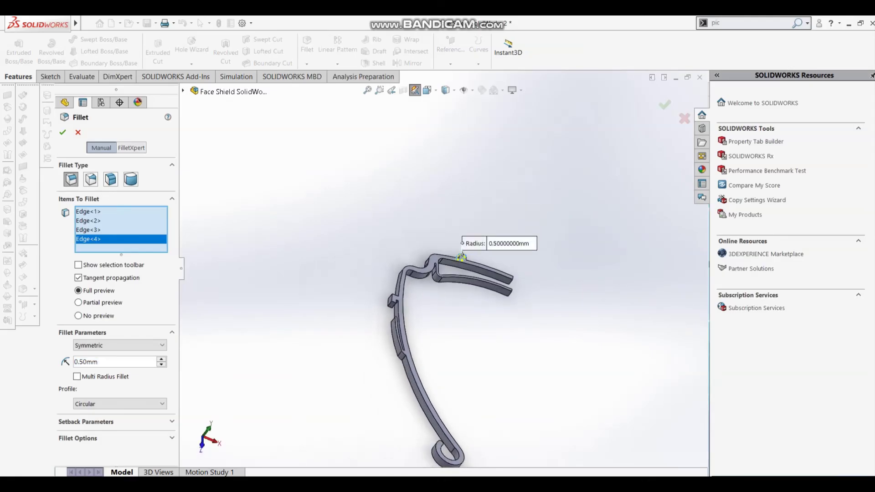
pyautogui.scroll(-3, 339, 356)
# Add the side tab's four edges and apply a 0.50 mm fillet as Fillet2.
pyautogui.click(411, 283)
pyautogui.scroll(-5, 412, 285)
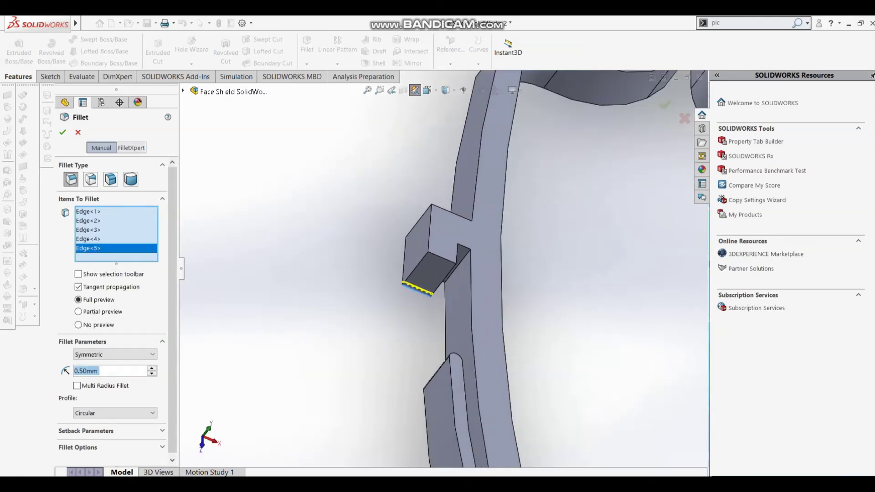
pyautogui.click(415, 267)
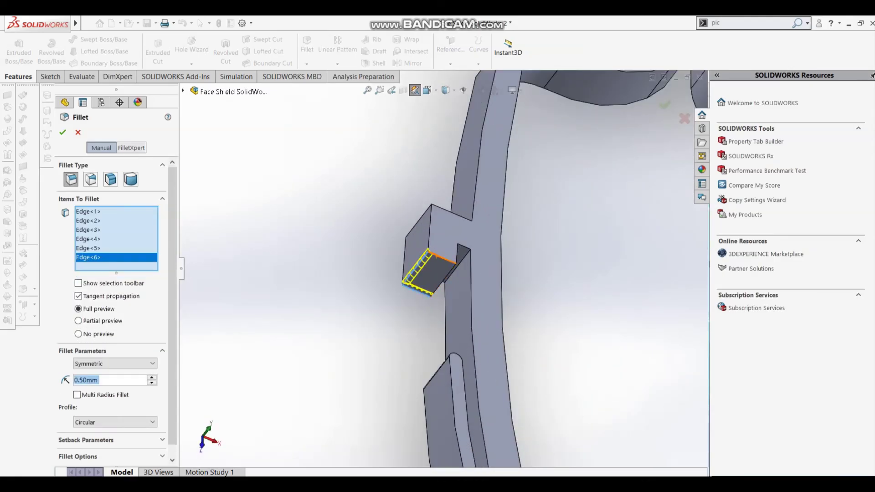
pyautogui.click(441, 256)
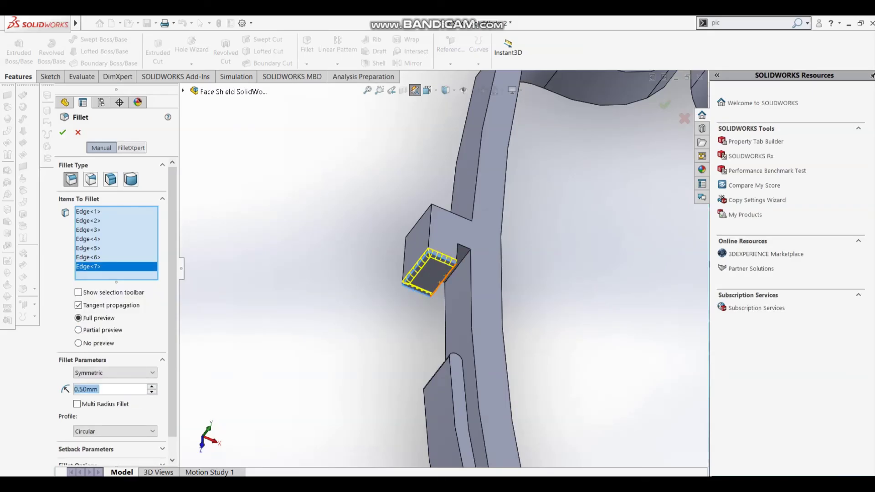
pyautogui.click(440, 279)
pyautogui.scroll(3, 437, 276)
pyautogui.scroll(3, 438, 274)
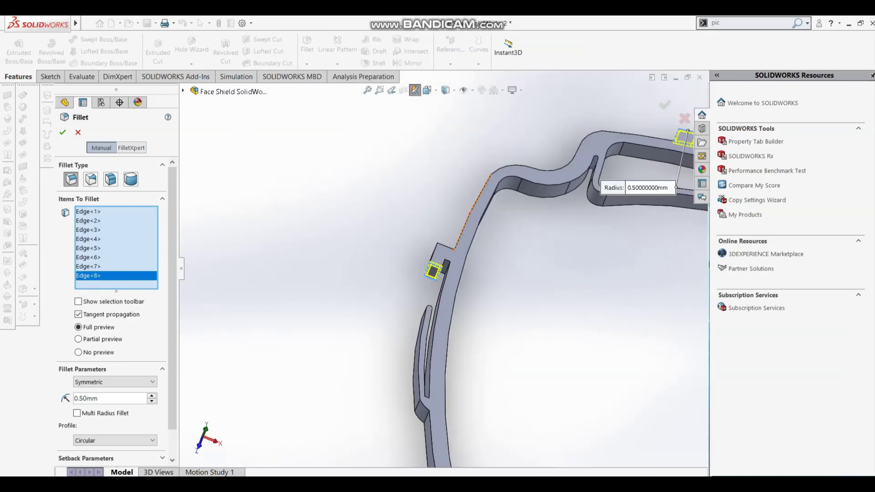
pyautogui.moveTo(437, 276); pyautogui.dragTo(501, 196, button='middle')
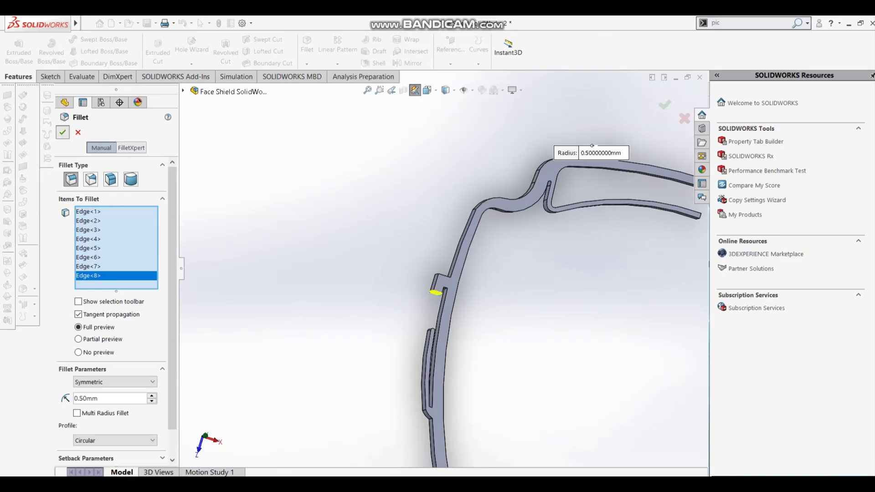
pyautogui.press('Return')
# Rotate the filleted part to inspect it, then return to the Top view.
pyautogui.moveTo(410, 274); pyautogui.dragTo(447, 283, button='middle')
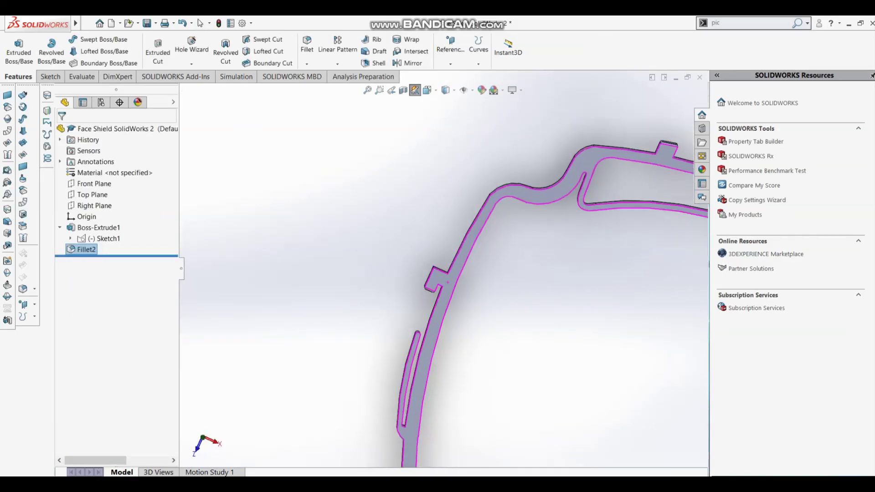
pyautogui.scroll(3, 447, 282)
pyautogui.scroll(2, 447, 283)
pyautogui.click(427, 90)
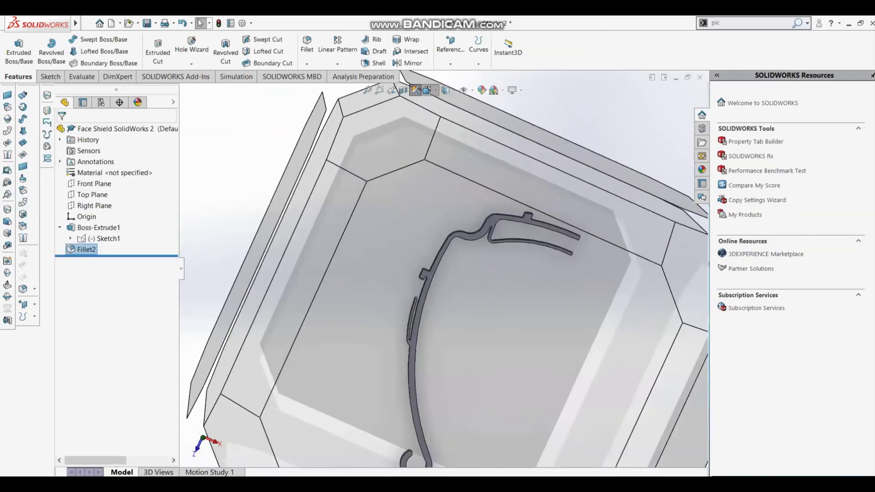
pyautogui.click(353, 264)
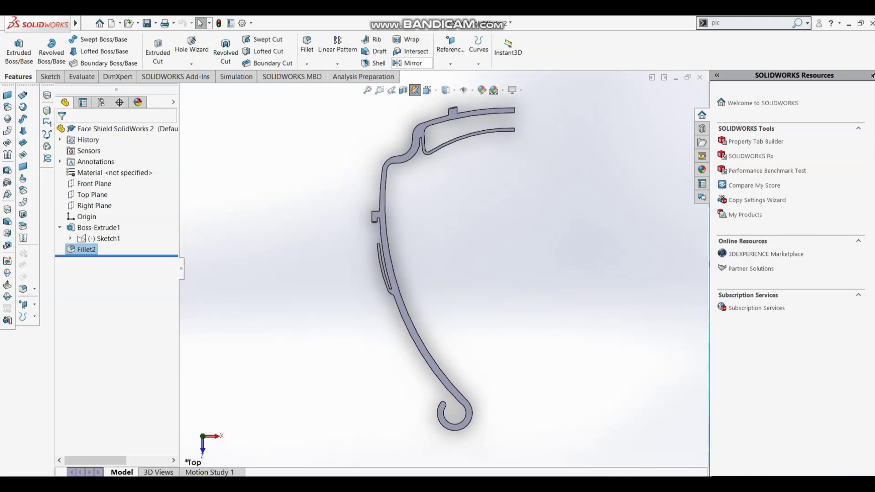
pyautogui.click(409, 63)
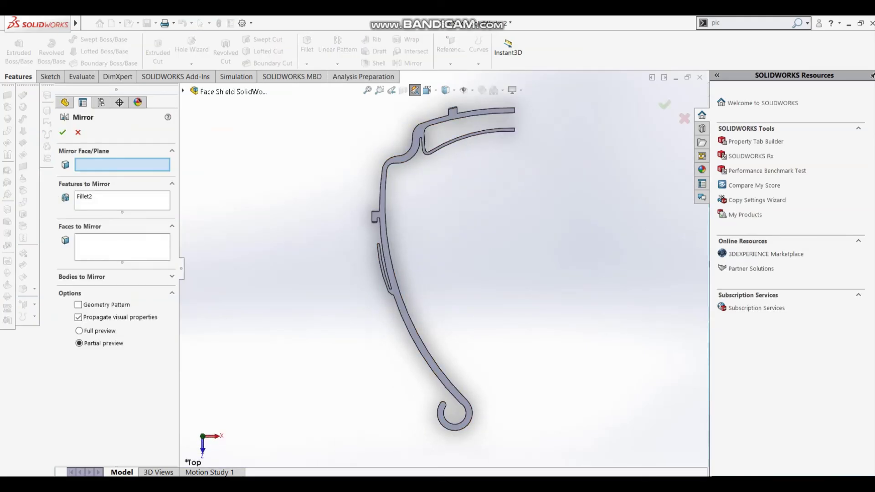
# Mirror Boss-Extrude1 and Fillet2 across the Right Plane, replacing the default feature list.
pyautogui.click(183, 90)
pyautogui.click(228, 168)
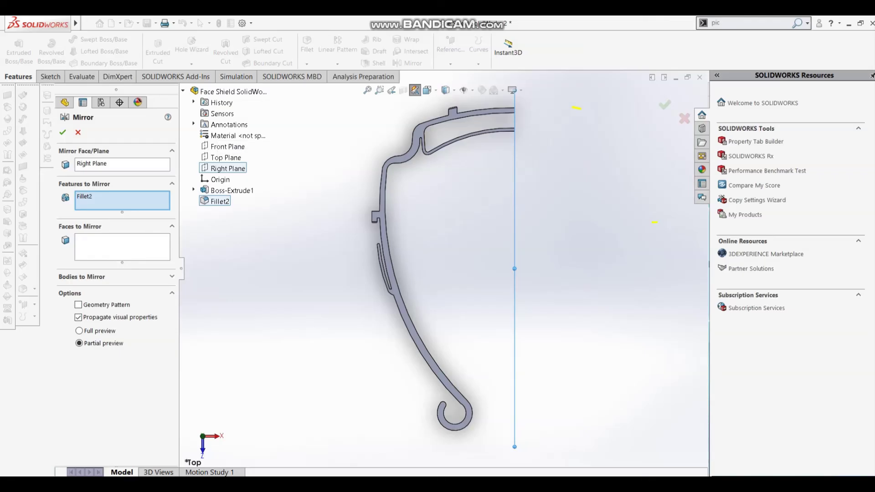
pyautogui.rightClick(147, 198)
pyautogui.click(186, 204)
pyautogui.click(231, 190)
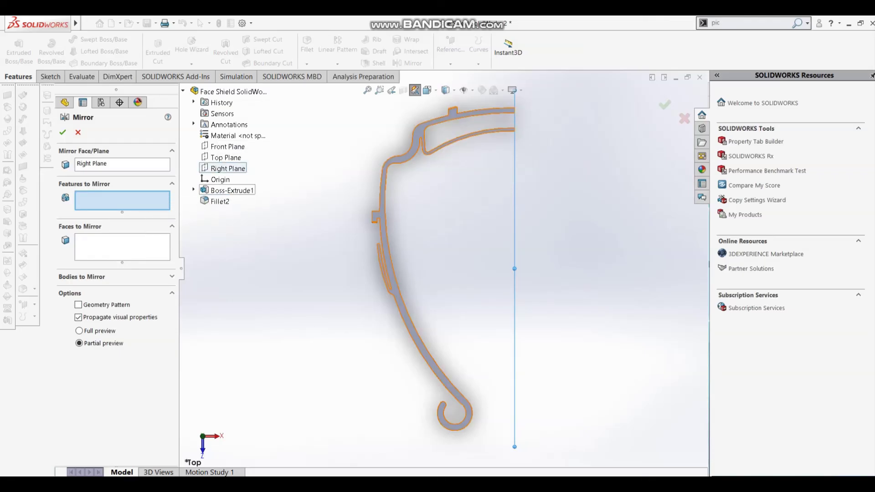
pyautogui.scroll(-5, 431, 122)
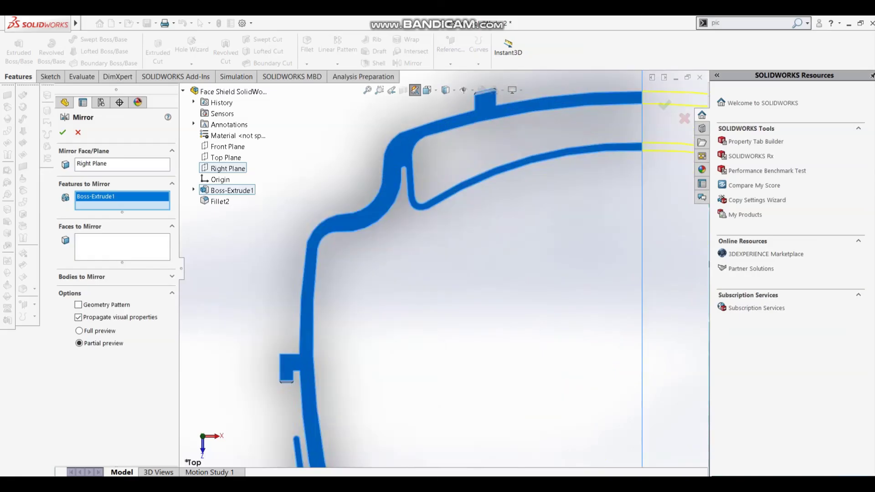
pyautogui.click(220, 201)
pyautogui.scroll(4, 444, 269)
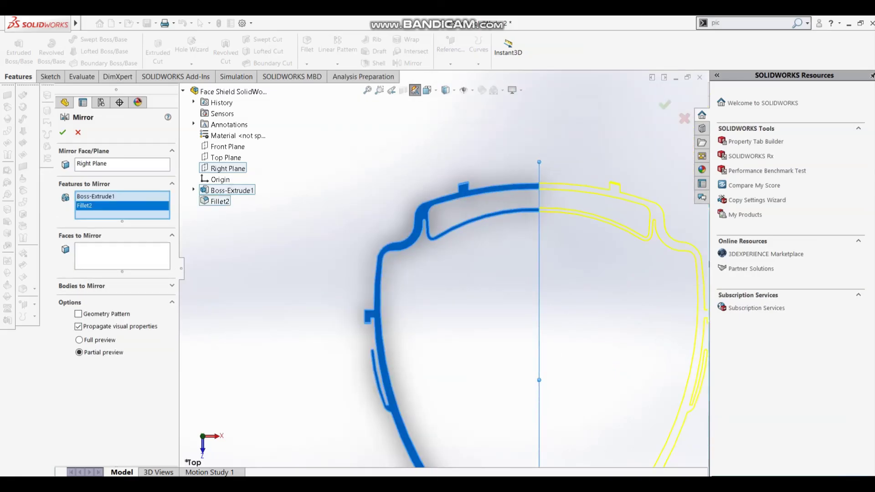
pyautogui.press('Return')
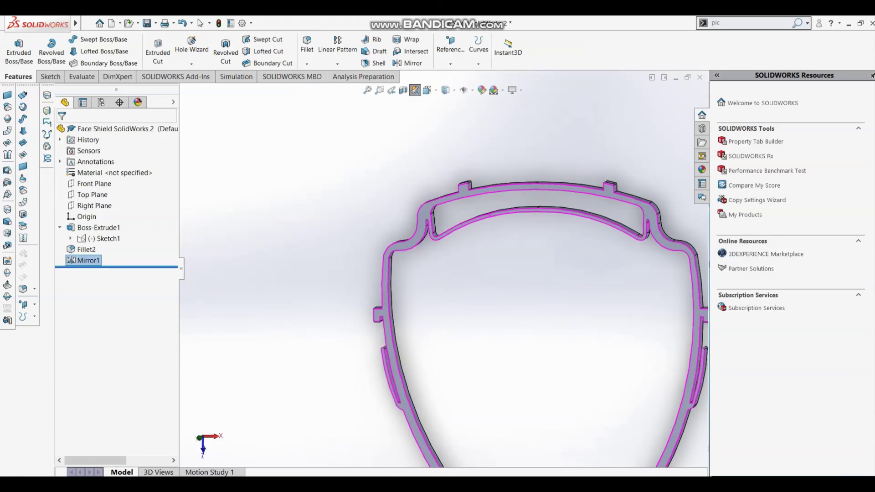
# Orbit to inspect the mirrored headband, return to the Top view, and save the part.
pyautogui.scroll(3, 456, 296)
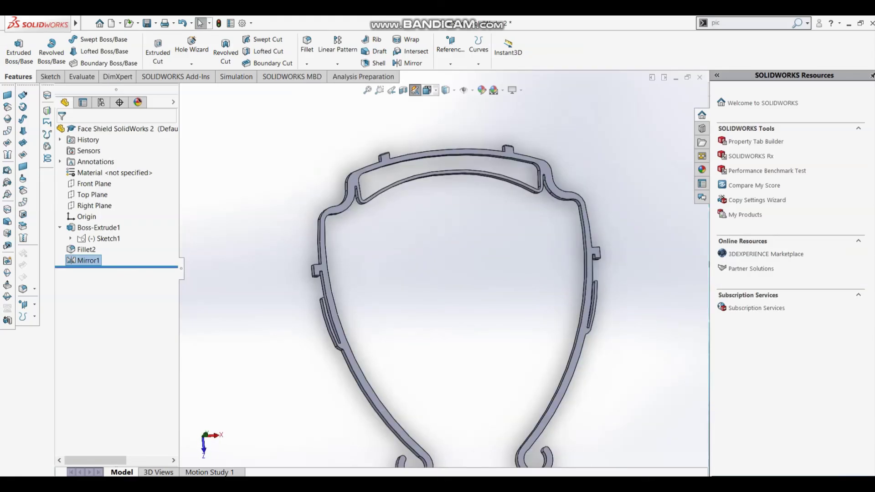
pyautogui.press('space')
pyautogui.click(437, 150)
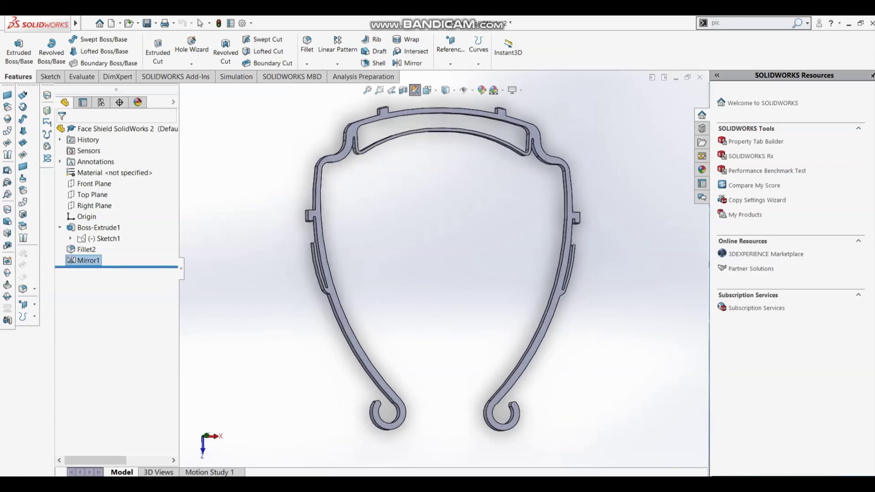
pyautogui.moveTo(437, 273); pyautogui.dragTo(483, 255, button='middle')
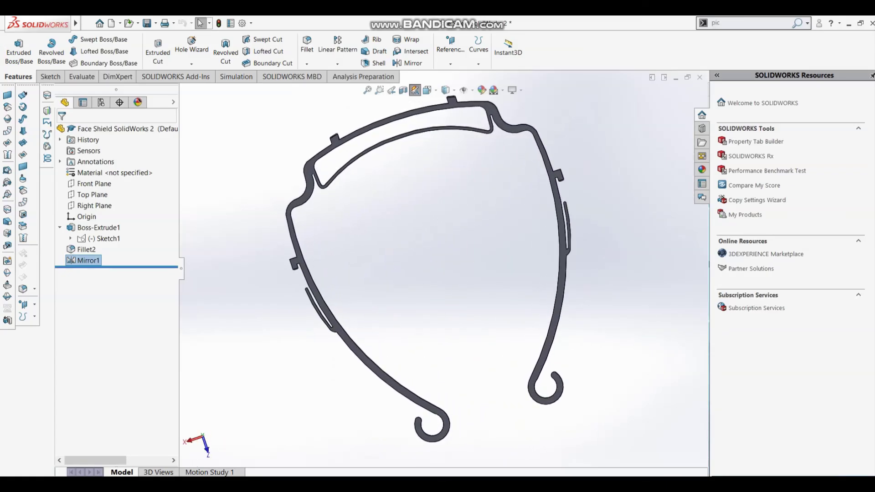
pyautogui.scroll(-2, 460, 218)
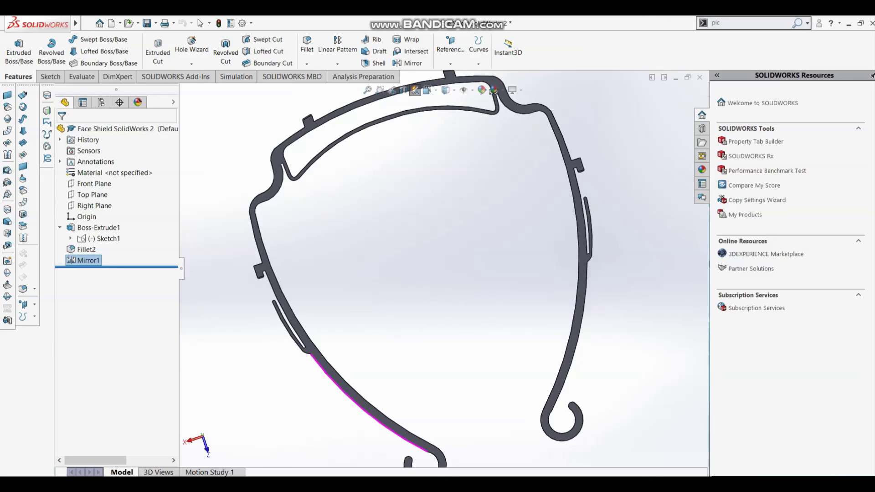
pyautogui.moveTo(419, 273)
pyautogui.mouseDown(button='middle')
pyautogui.moveTo(350, 220)
pyautogui.moveTo(200, 23)
pyautogui.mouseUp(button='middle')
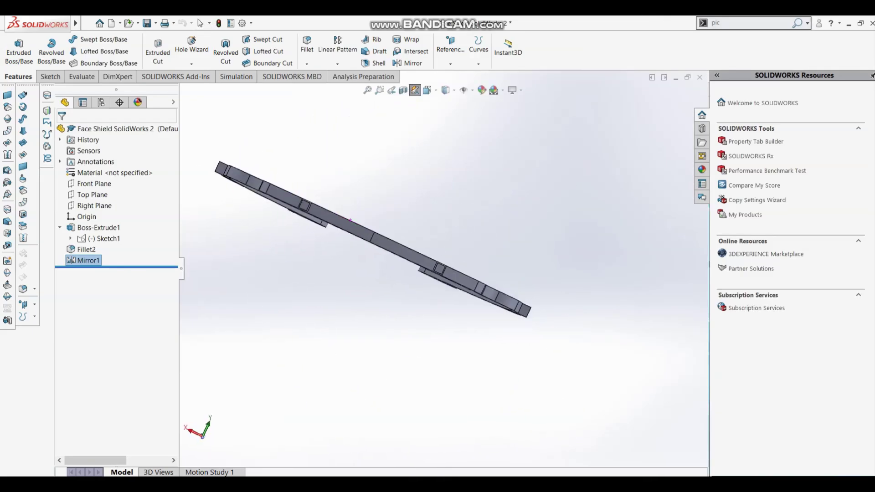
pyautogui.hotkey('ctrl', '7')
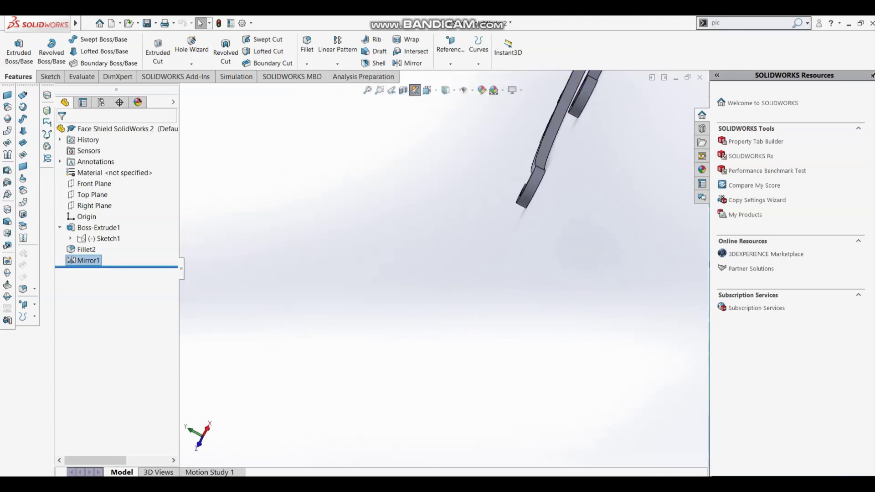
pyautogui.hotkey('ctrl', '5')
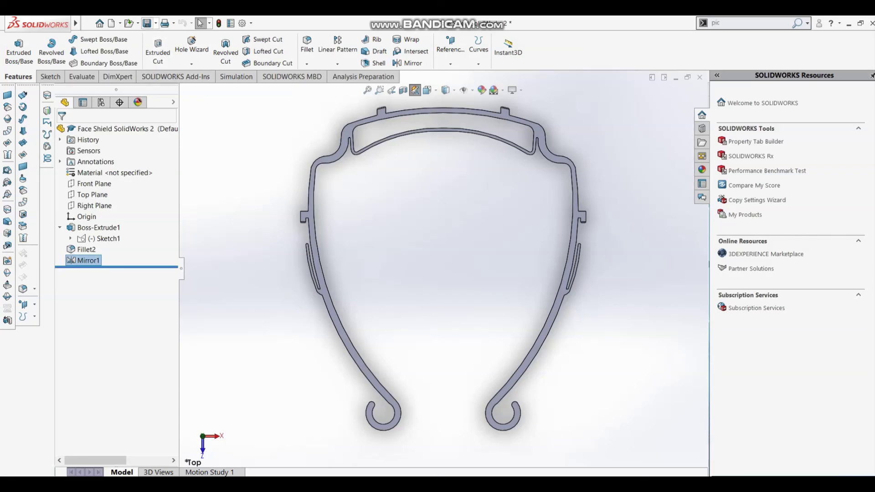
pyautogui.click(147, 23)
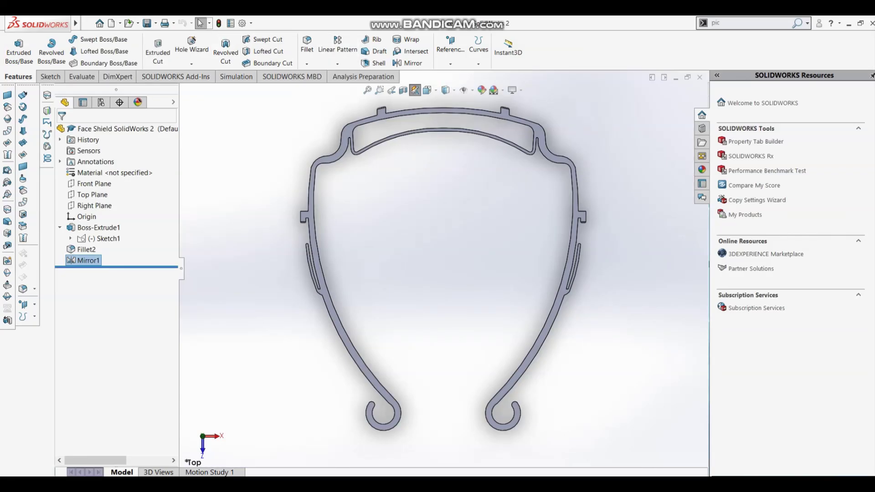